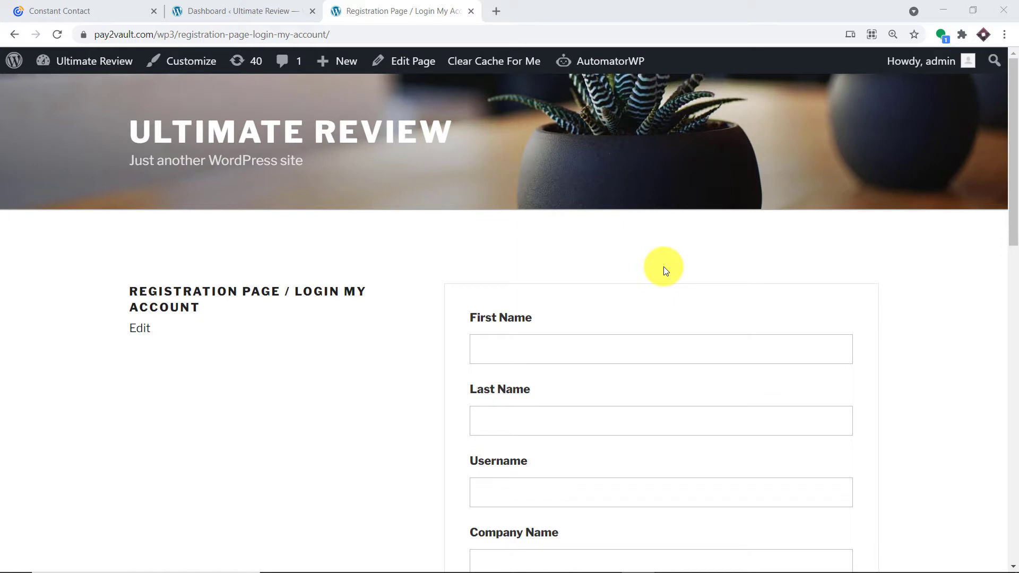
# Autofill the registration form with a saved contact's details and enter a new username.
pyautogui.scroll(-4, 661, 268)
pyautogui.scroll(1, 615, 239)
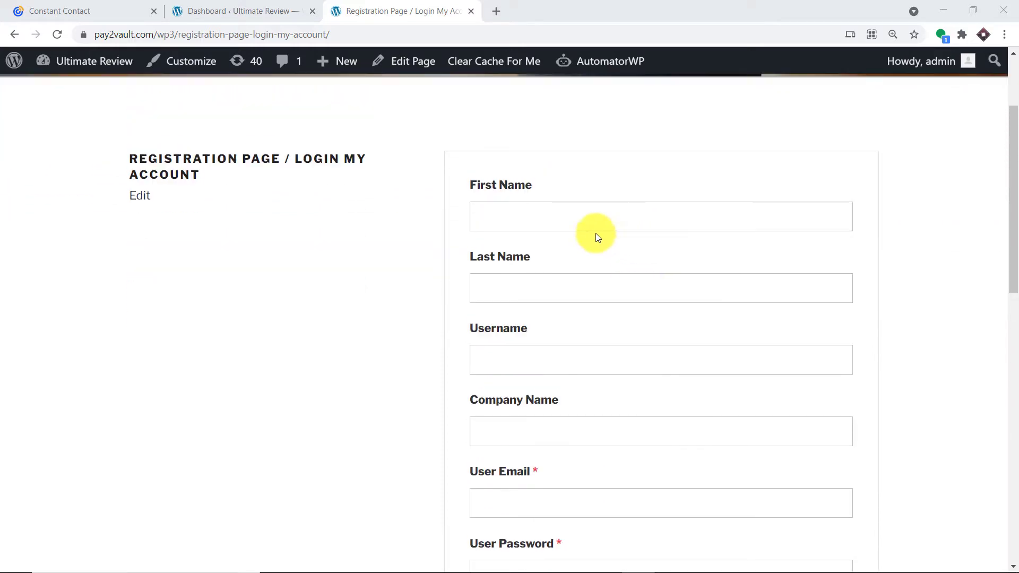
pyautogui.click(550, 214)
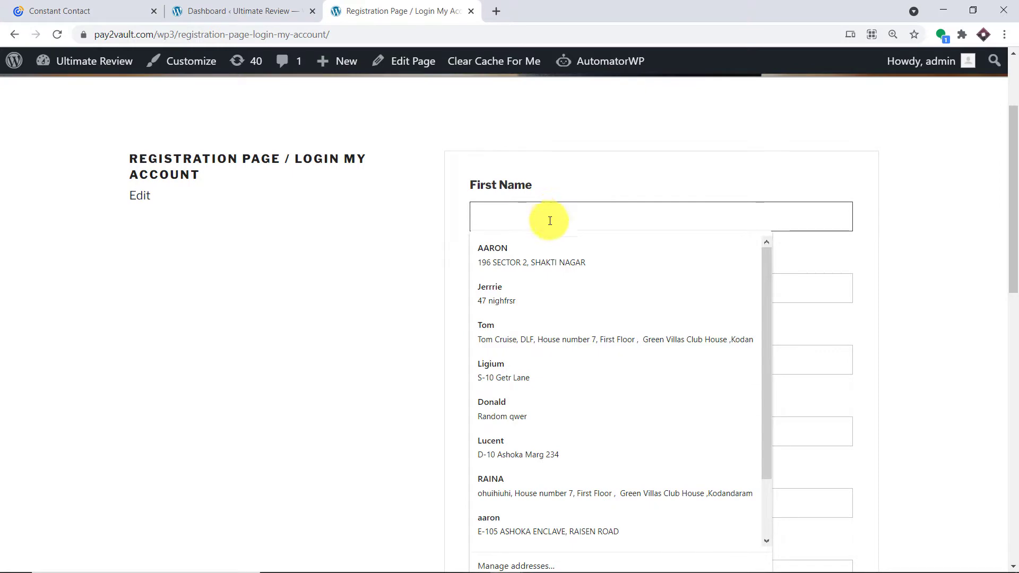
pyautogui.click(531, 366)
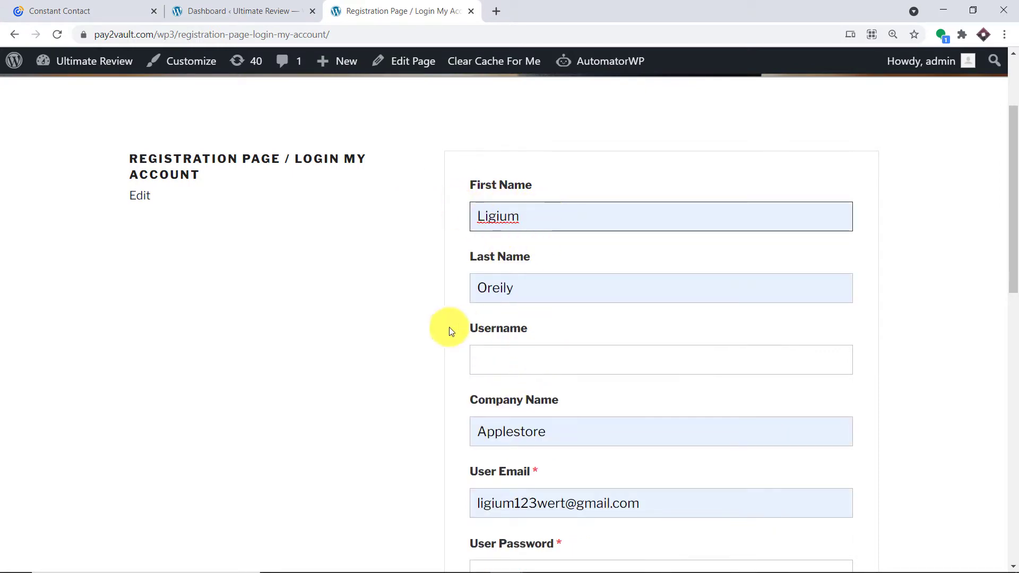
pyautogui.click(502, 355)
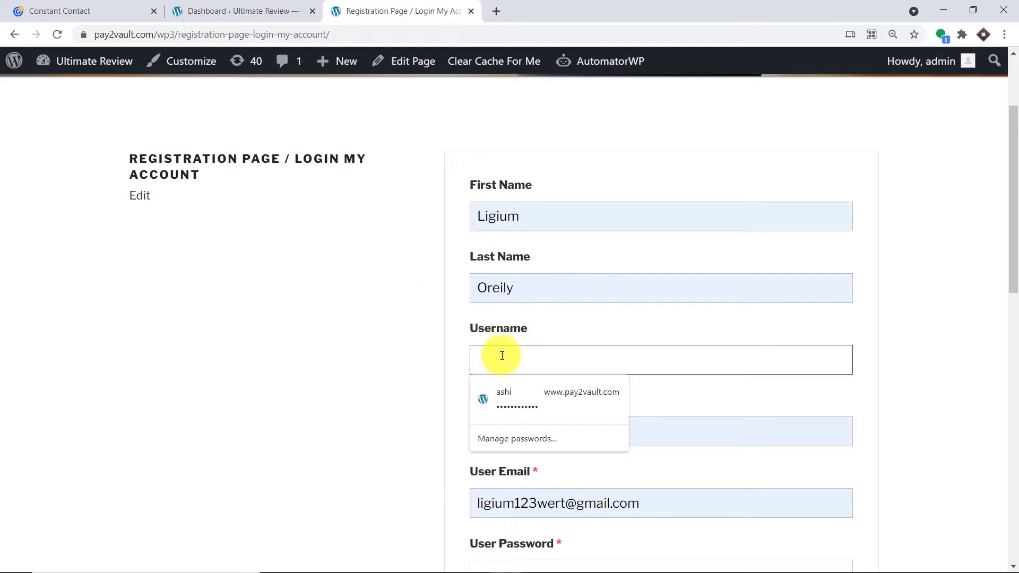
pyautogui.write('JHJKHK67')
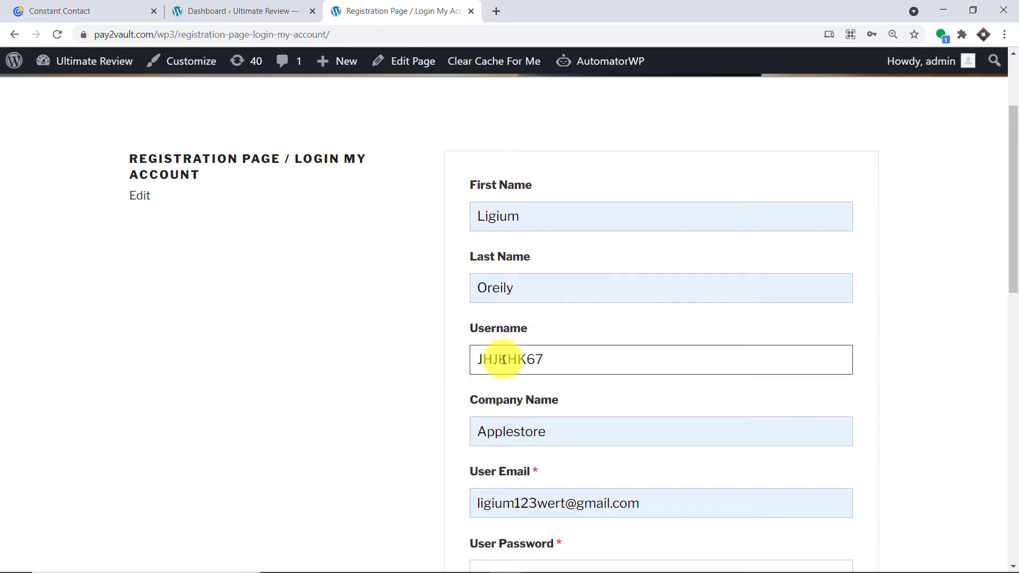
# Append 78 to the email address to make it unique and enter a password.
pyautogui.scroll(-3, 503, 350)
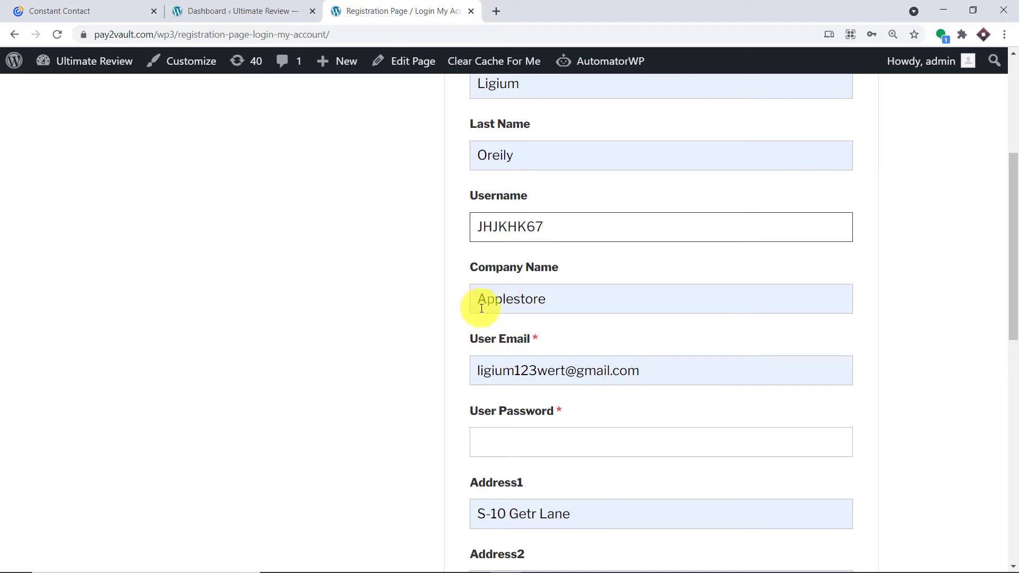
pyautogui.click(538, 373)
pyautogui.write('78')
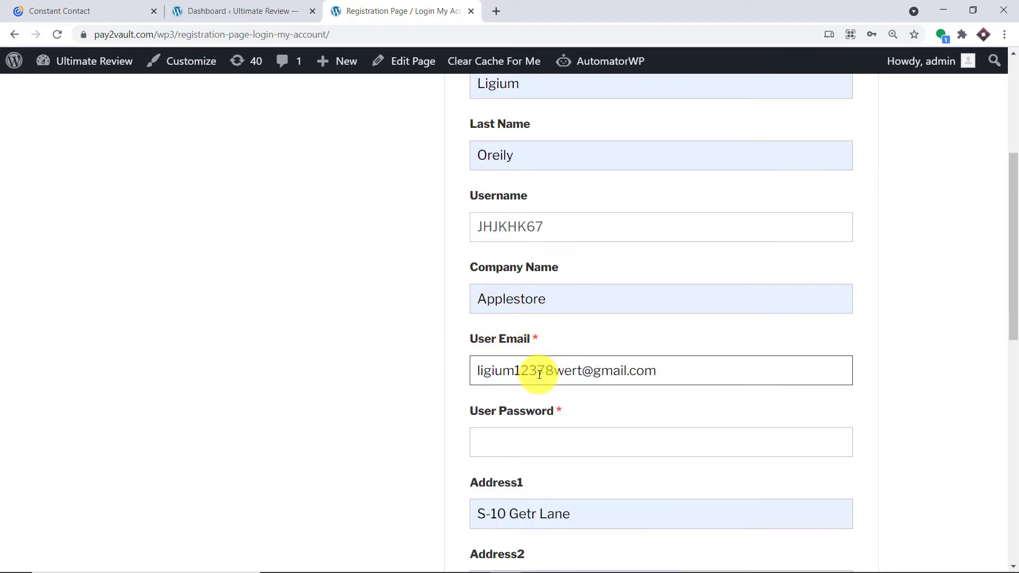
pyautogui.scroll(-2, 539, 374)
pyautogui.click(522, 321)
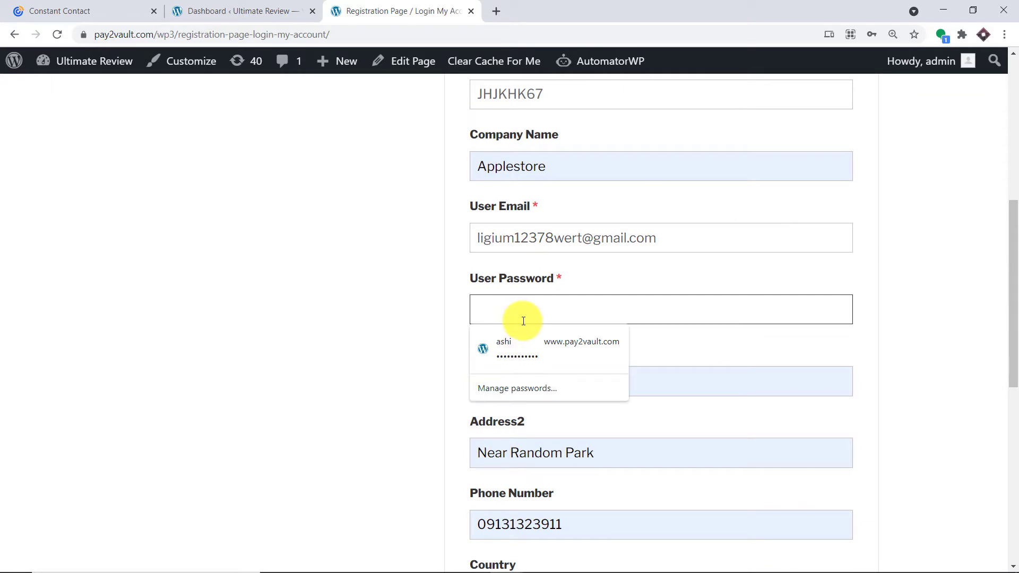
pyautogui.write('********')
# Choose Canada as the country and submit the registration form.
pyautogui.scroll(-3, 523, 322)
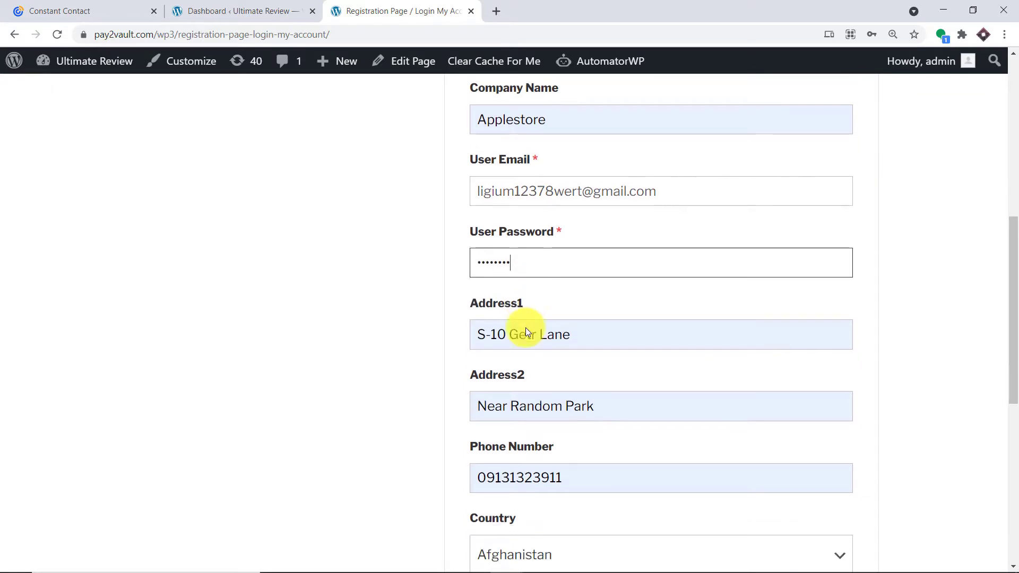
pyautogui.scroll(-1, 479, 363)
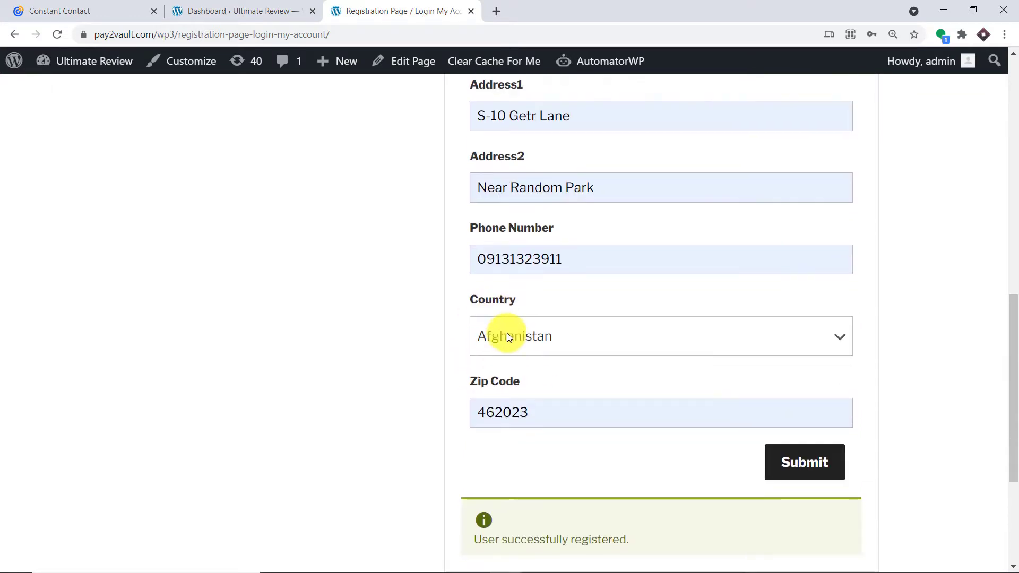
pyautogui.scroll(-1, 475, 377)
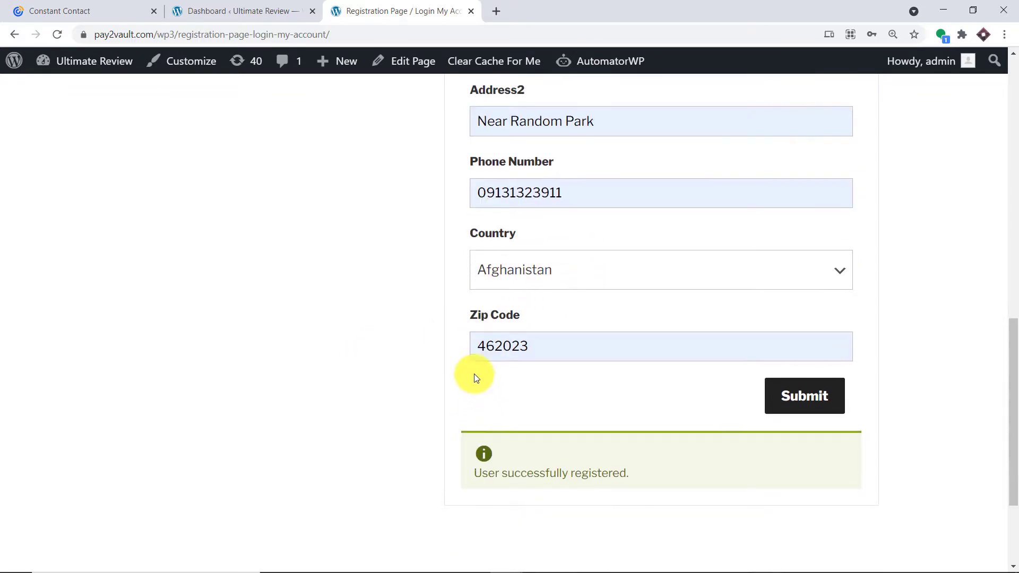
pyautogui.click(532, 278)
pyautogui.scroll(-9, 548, 405)
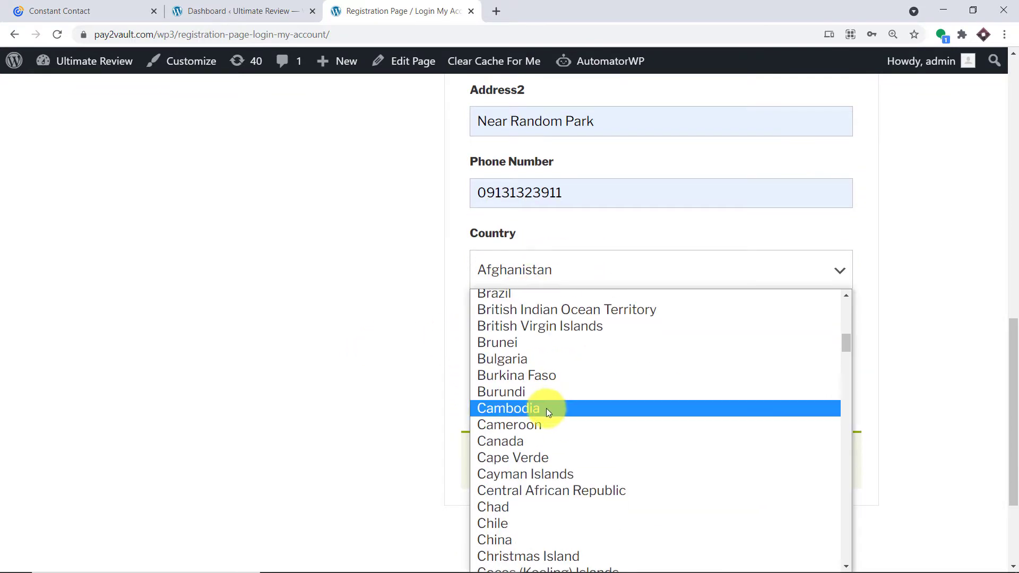
pyautogui.click(536, 441)
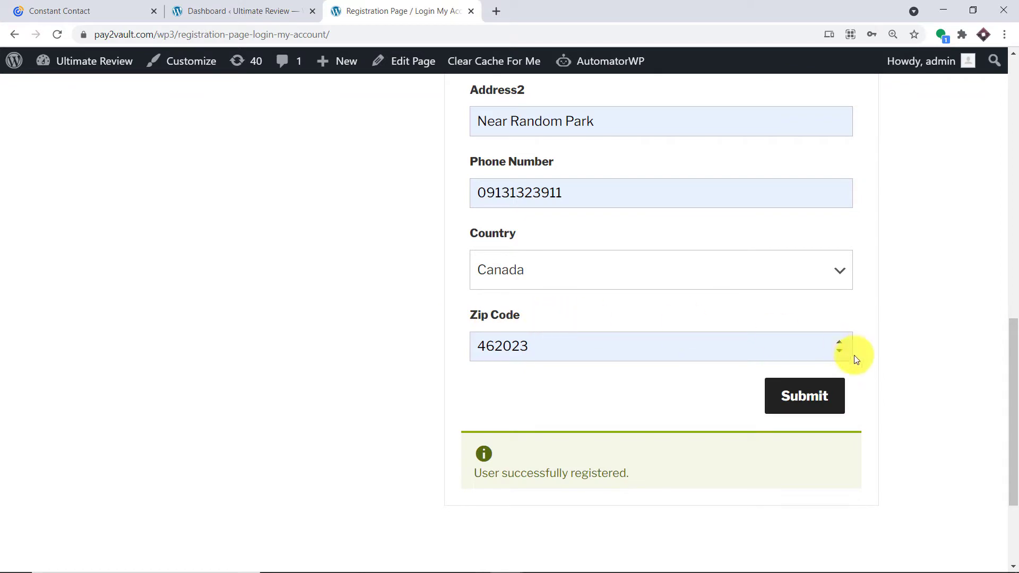
pyautogui.click(791, 398)
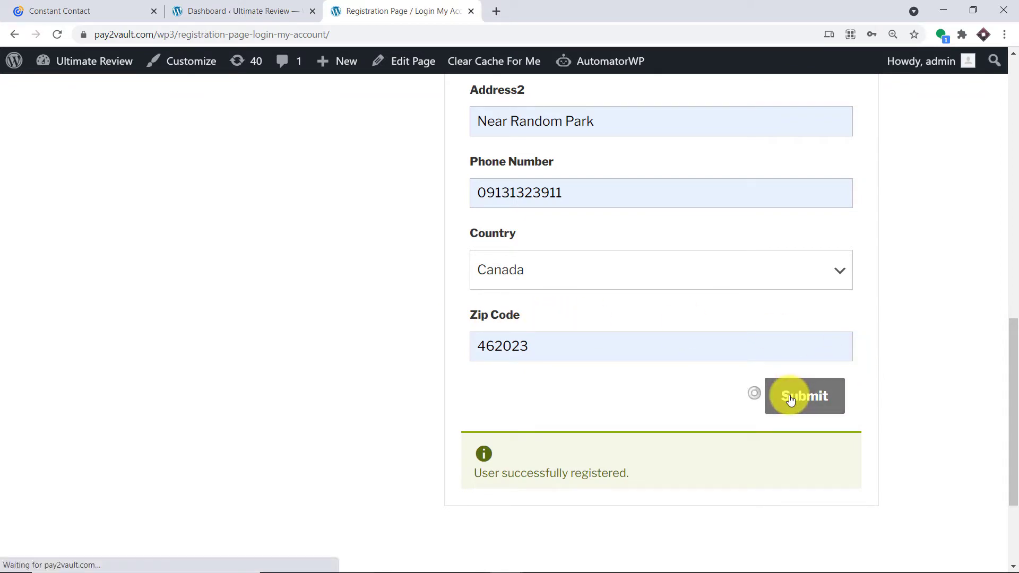
pyautogui.scroll(-3, 791, 398)
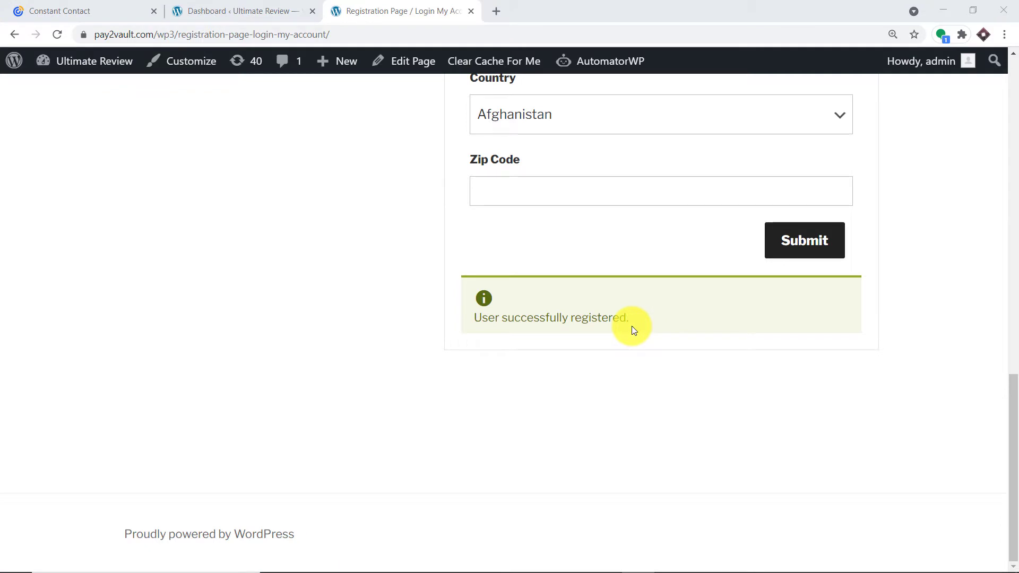
# Switch to Constant Contact's Instamojo To Constant Contact list to see the new contact.
pyautogui.click(78, 7)
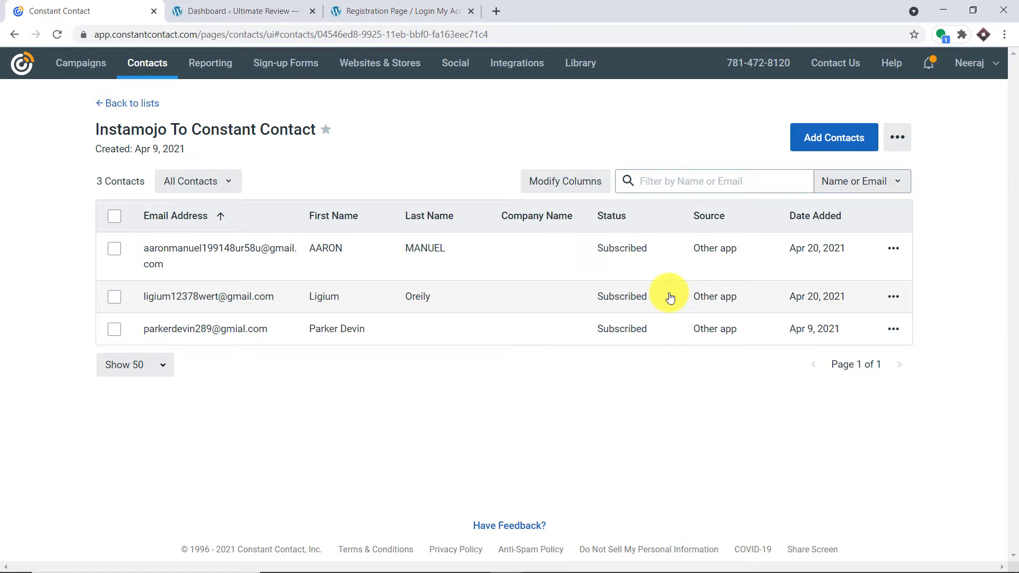
# Load pabbly.com in a new tab and sign in to reach the All Apps page.
pyautogui.click(497, 9)
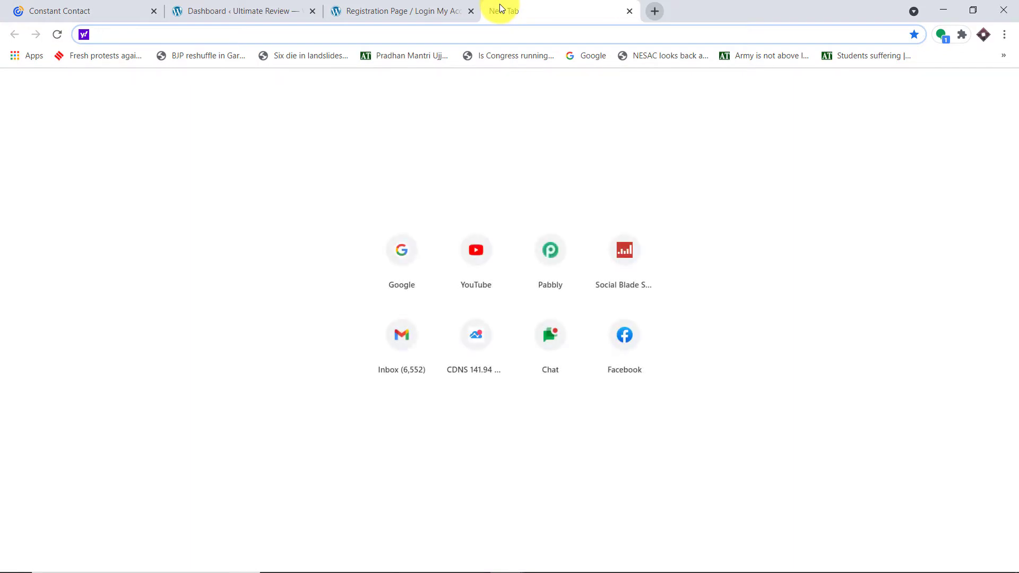
pyautogui.write('P')
pyautogui.press('Return')
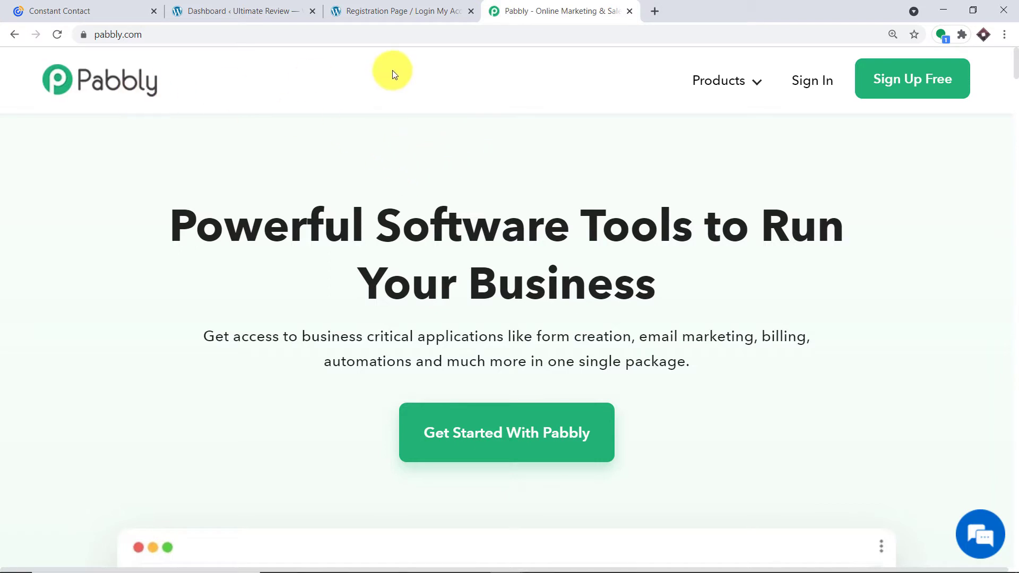
pyautogui.click(814, 84)
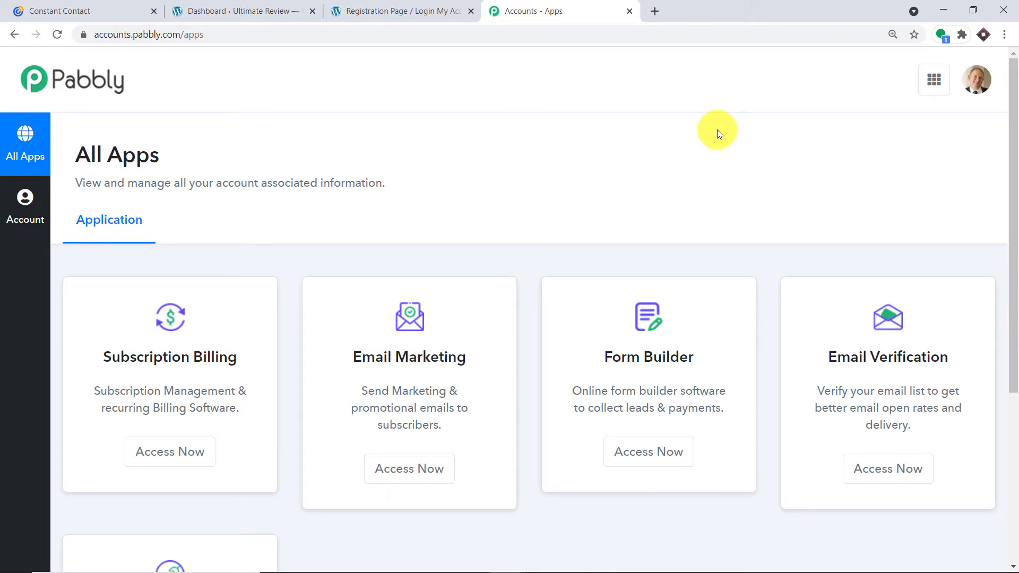
pyautogui.scroll(-5, 714, 137)
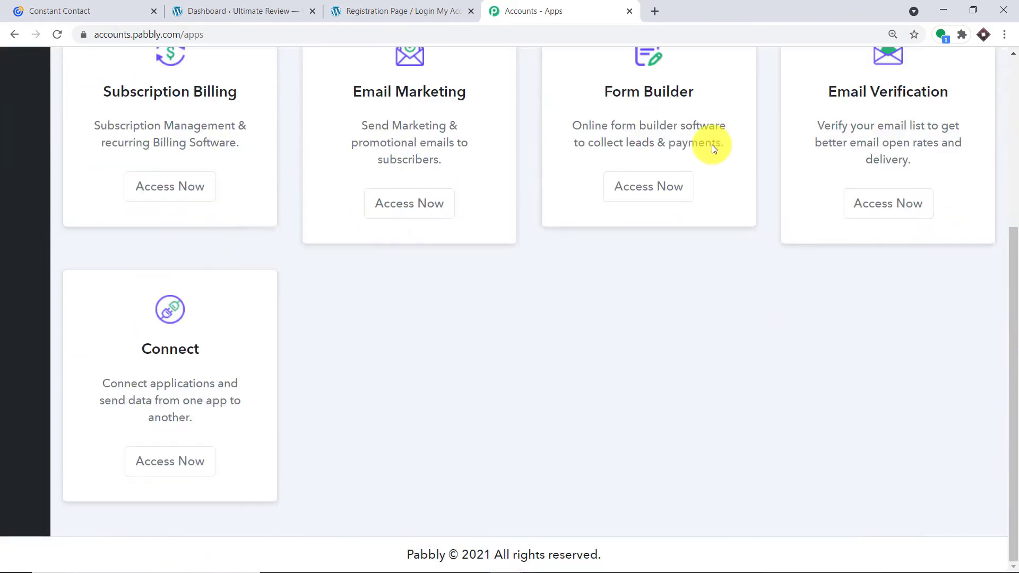
# Launch Pabbly Connect from All Apps and dismiss the Create Workflow dialog.
pyautogui.click(183, 475)
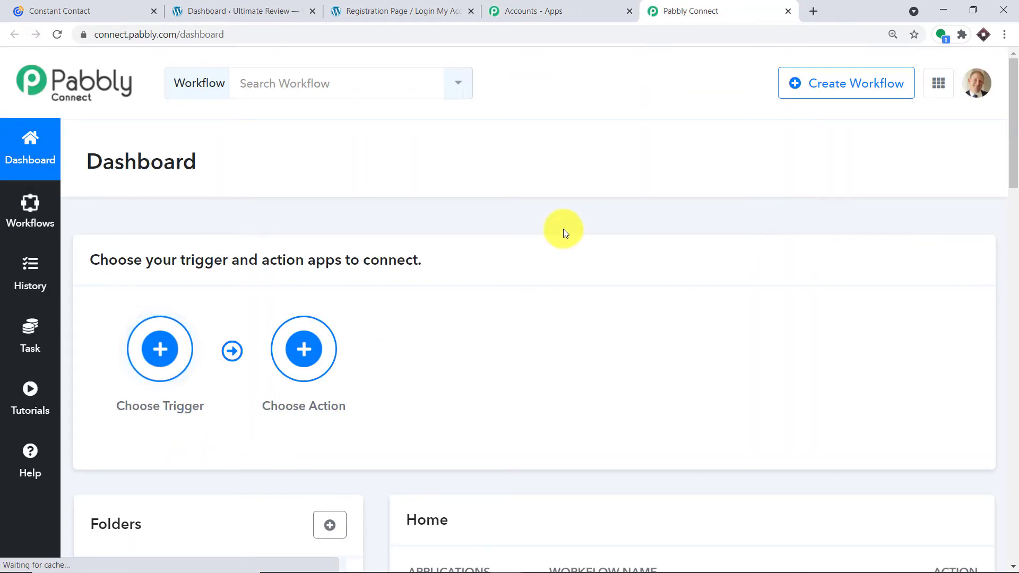
pyautogui.click(853, 88)
pyautogui.click(690, 233)
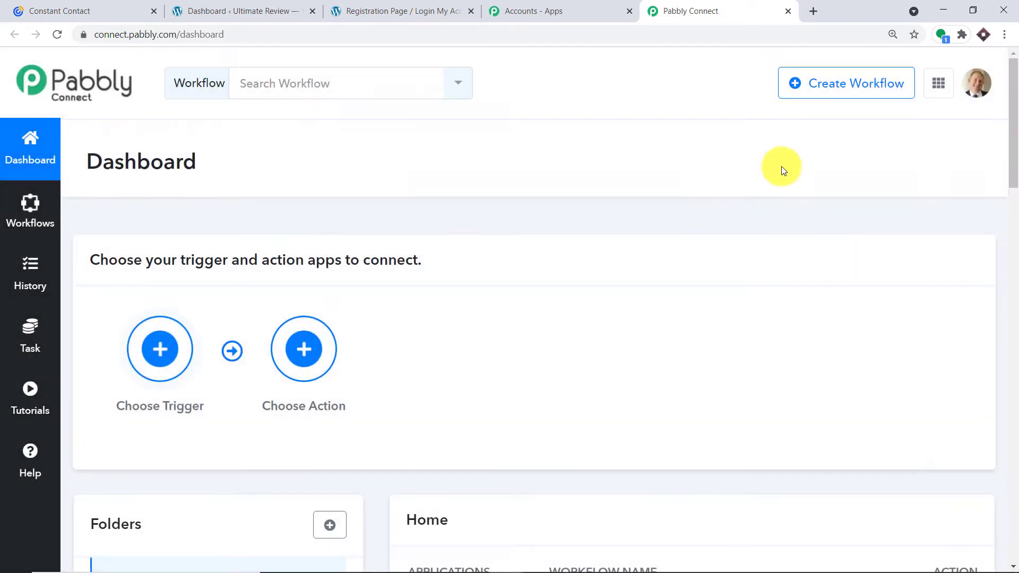
# Switch off the WordPress User Registration workflow in the workflow list.
pyautogui.scroll(-1, 804, 160)
pyautogui.scroll(-5, 804, 158)
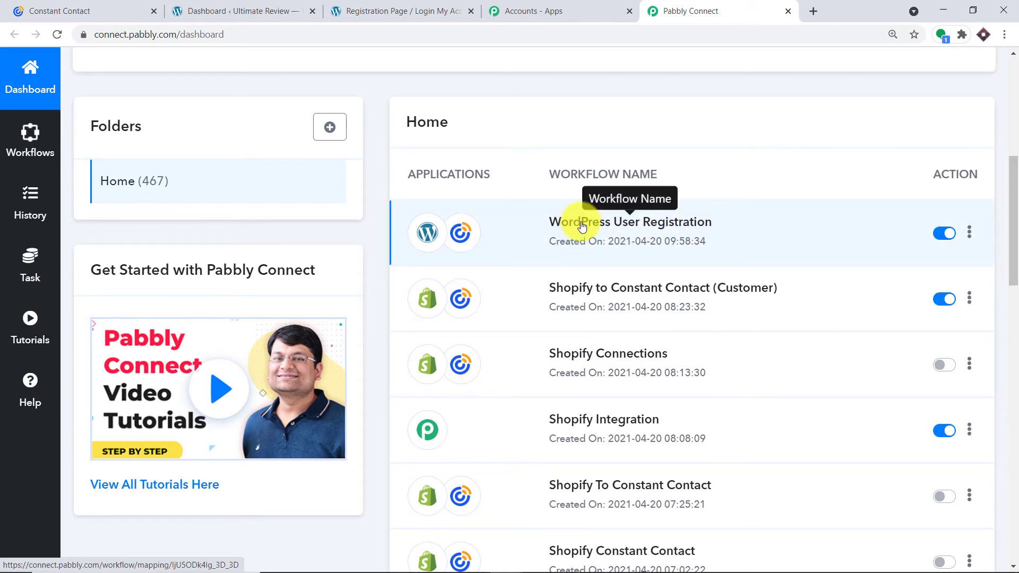
pyautogui.click(944, 236)
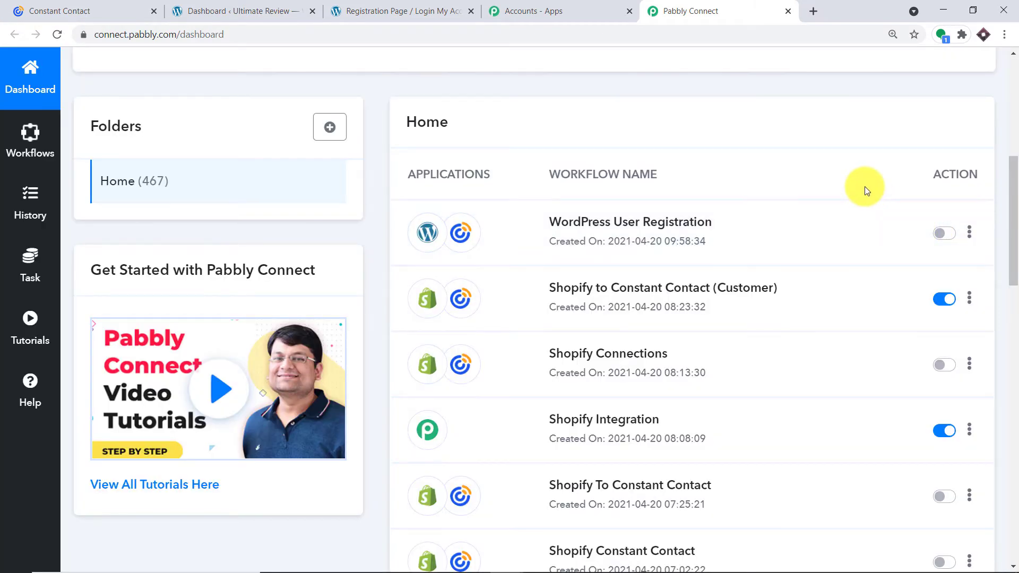
pyautogui.scroll(8, 863, 186)
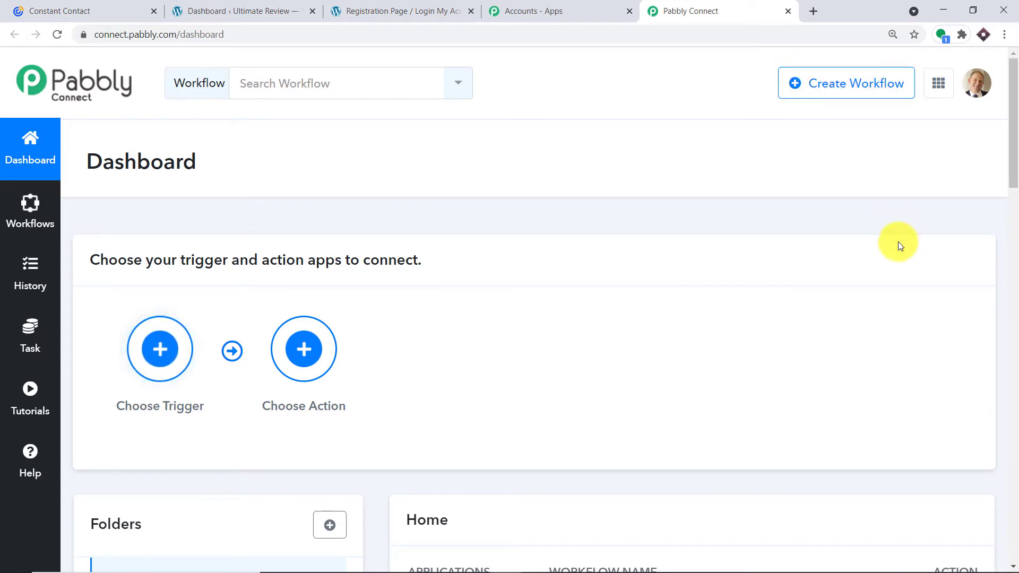
pyautogui.scroll(-5, 897, 242)
pyautogui.scroll(5, 840, 318)
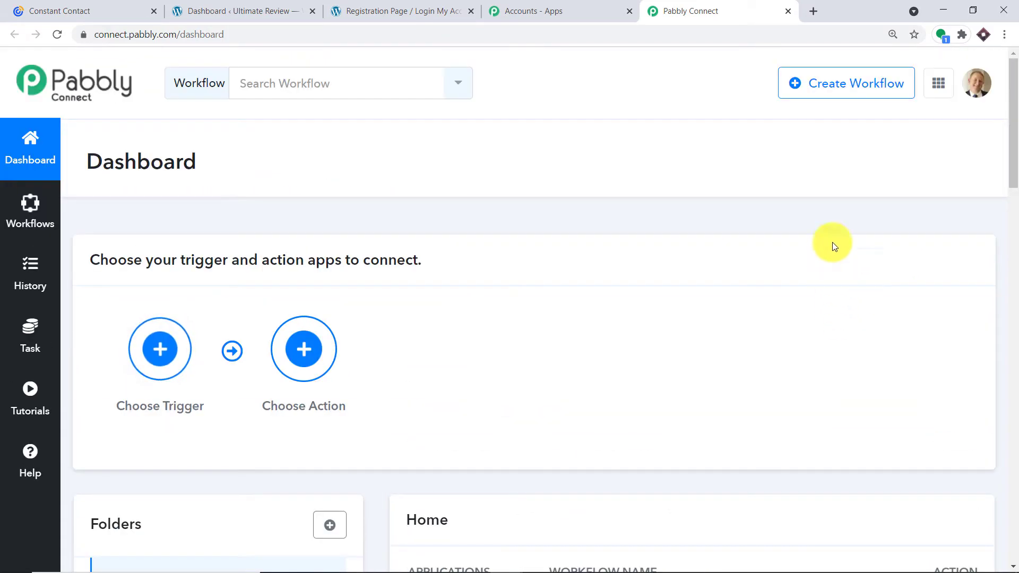
# Create a new workflow named 'WordPress To Constant Contact'.
pyautogui.click(830, 101)
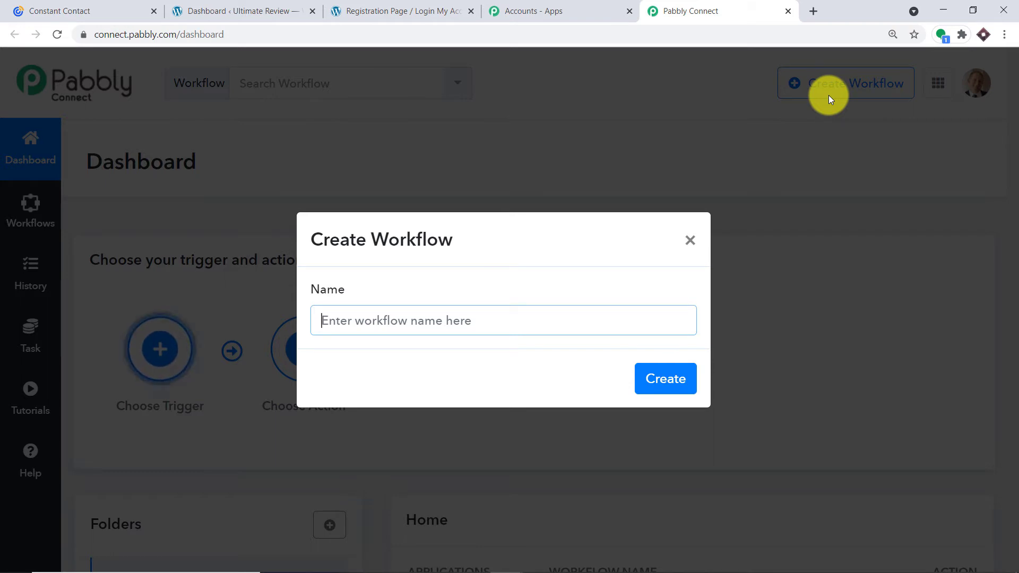
pyautogui.write('W')
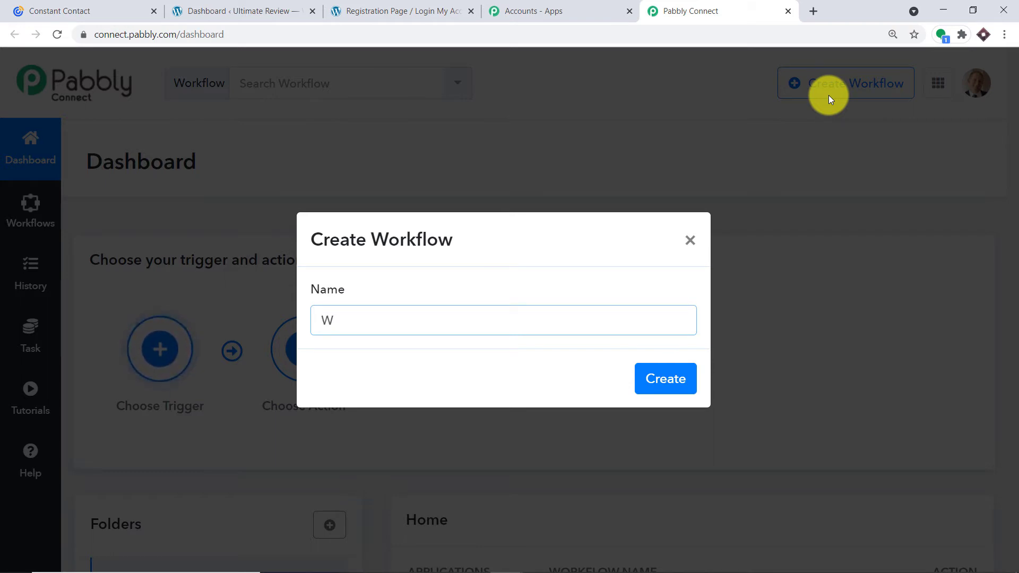
pyautogui.write('ord')
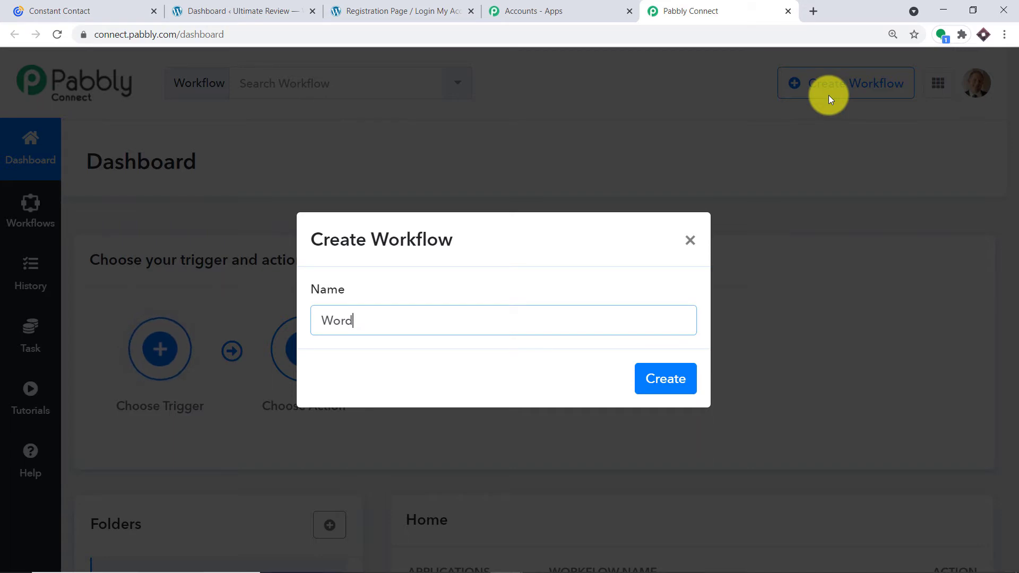
pyautogui.write('pPress T')
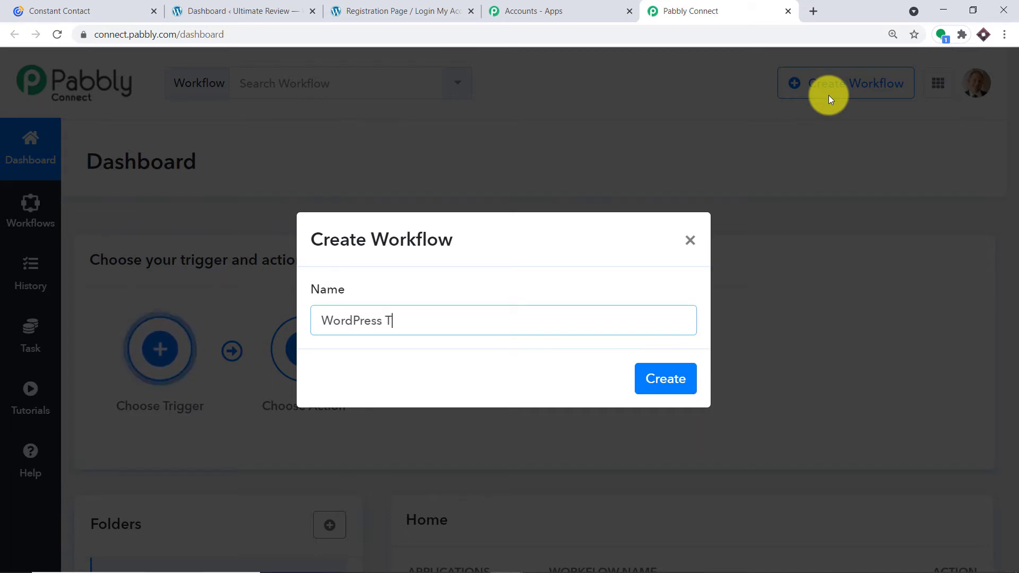
pyautogui.write('o Co')
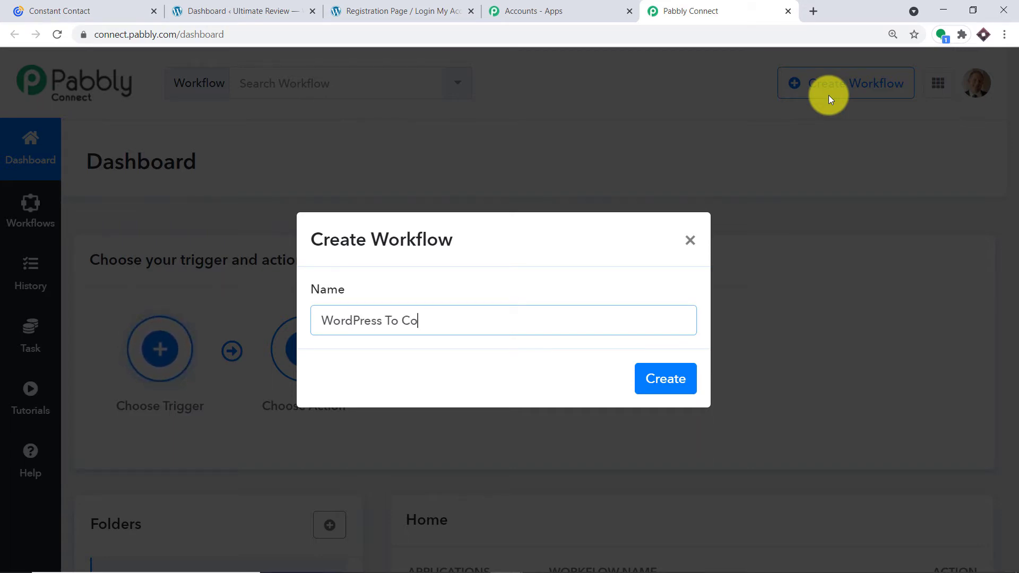
pyautogui.write('nstant Co')
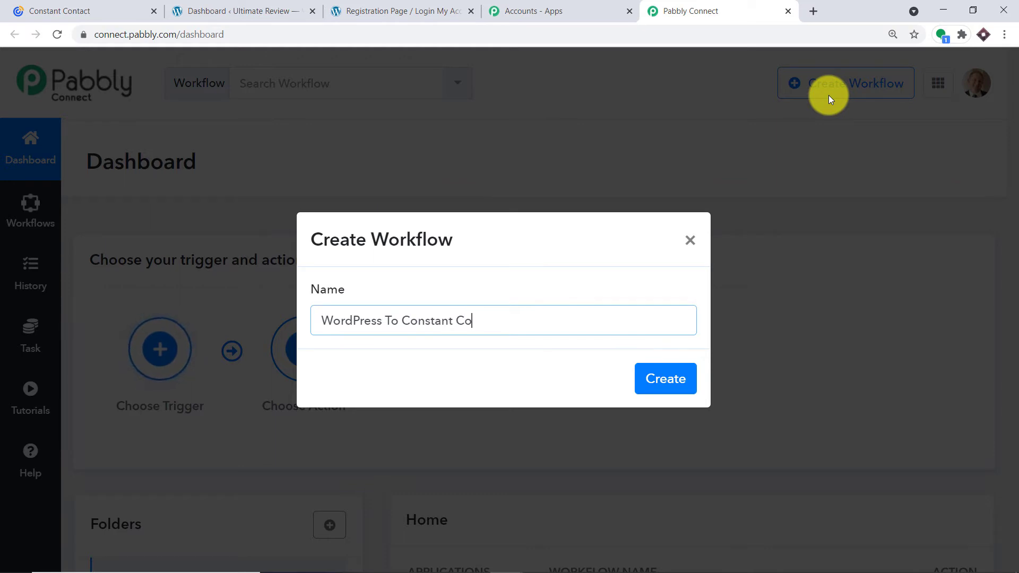
pyautogui.write('ntact')
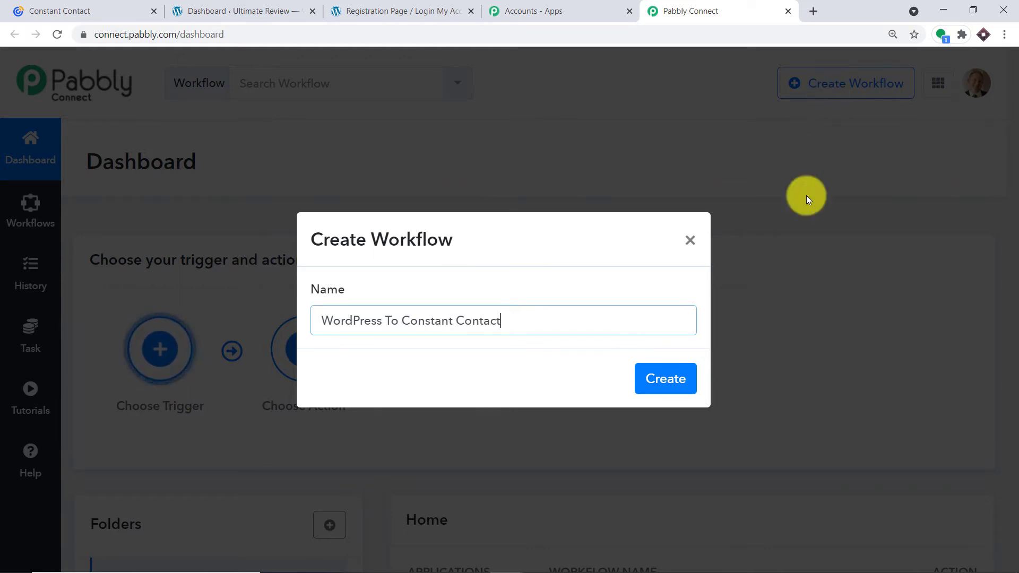
pyautogui.click(677, 379)
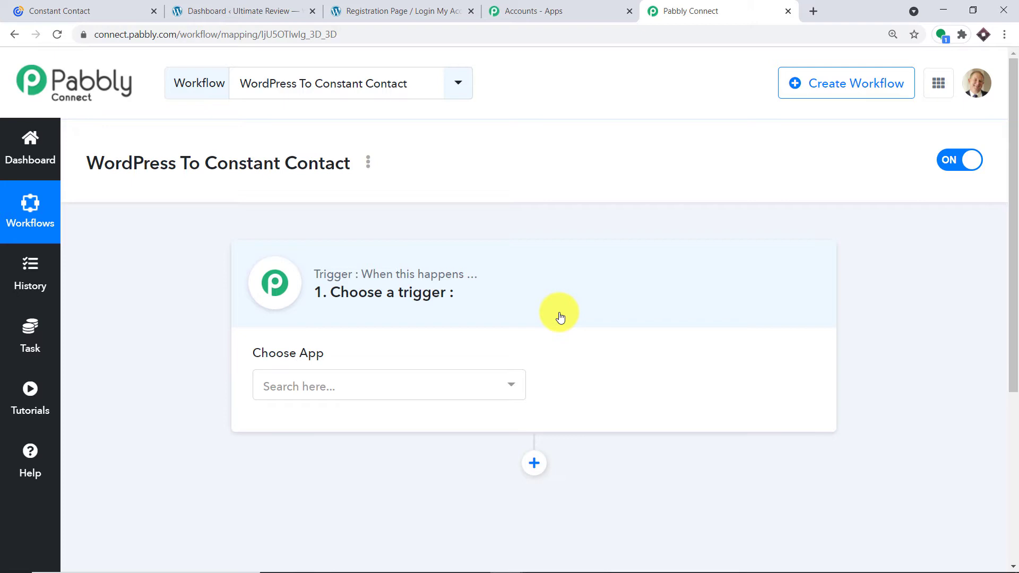
# Set the trigger app to WordPress with the User Registers trigger event.
pyautogui.click(385, 381)
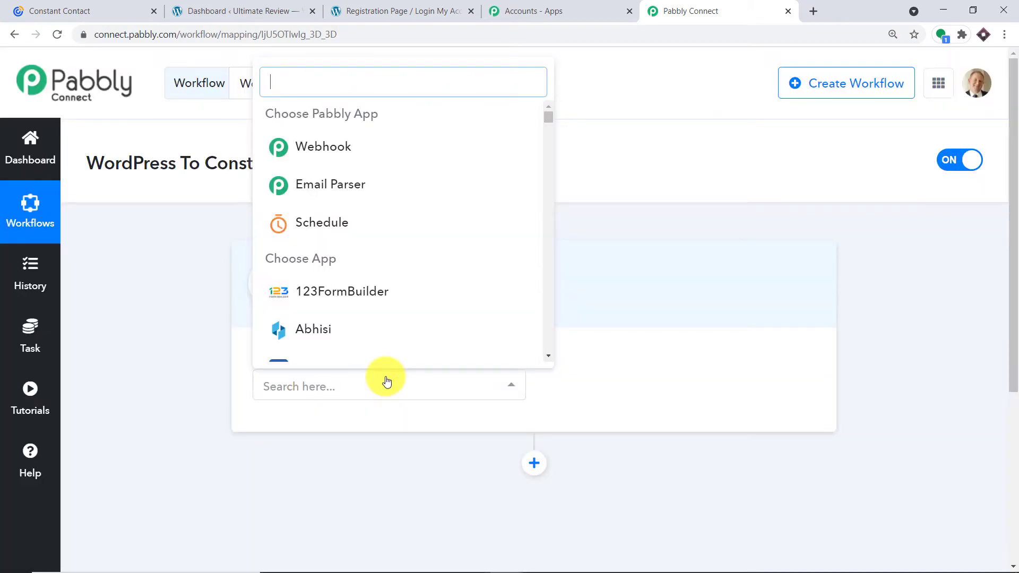
pyautogui.write('wordp')
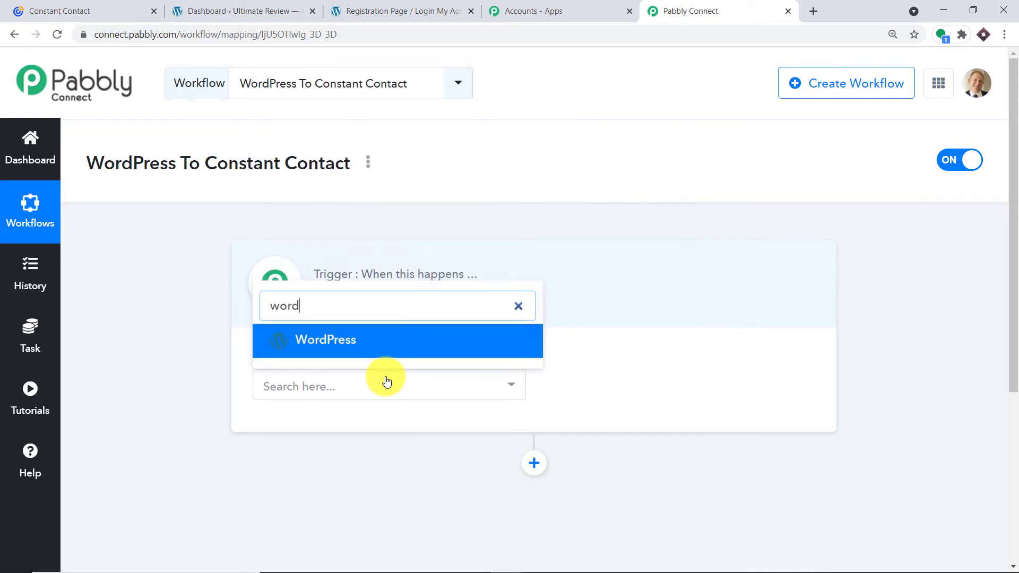
pyautogui.click(374, 355)
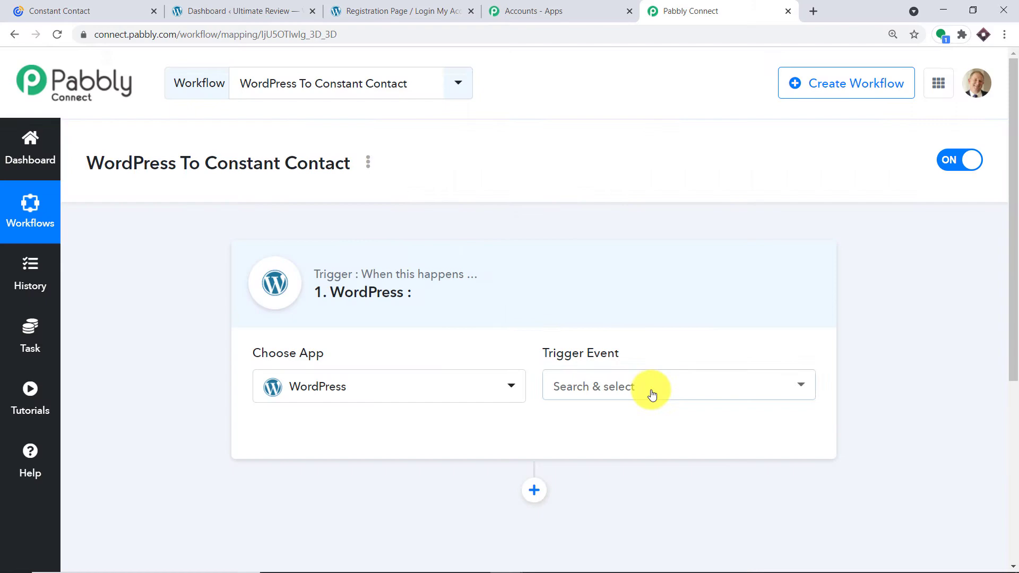
pyautogui.click(651, 391)
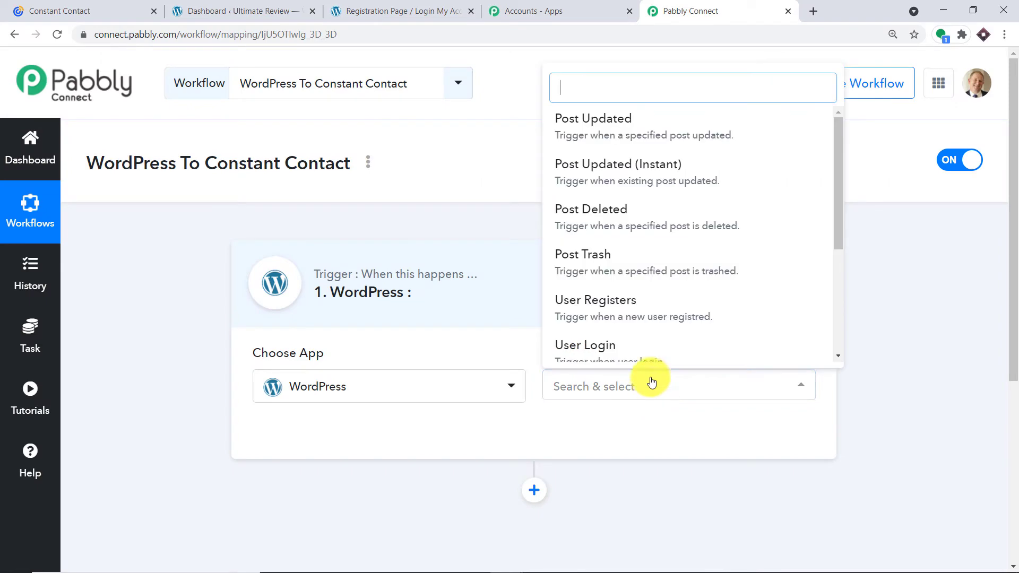
pyautogui.scroll(-1, 639, 253)
pyautogui.click(608, 236)
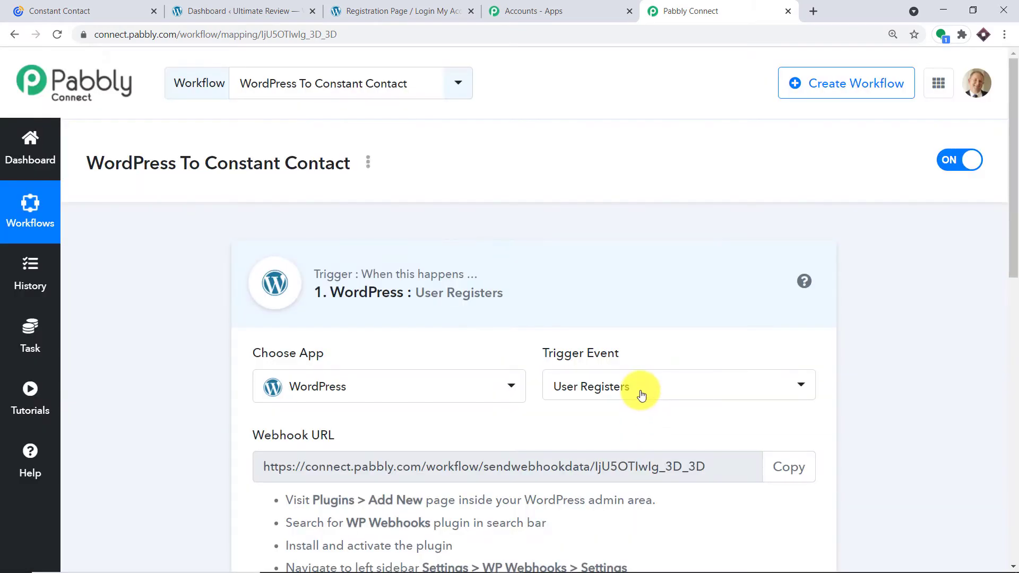
pyautogui.click(641, 395)
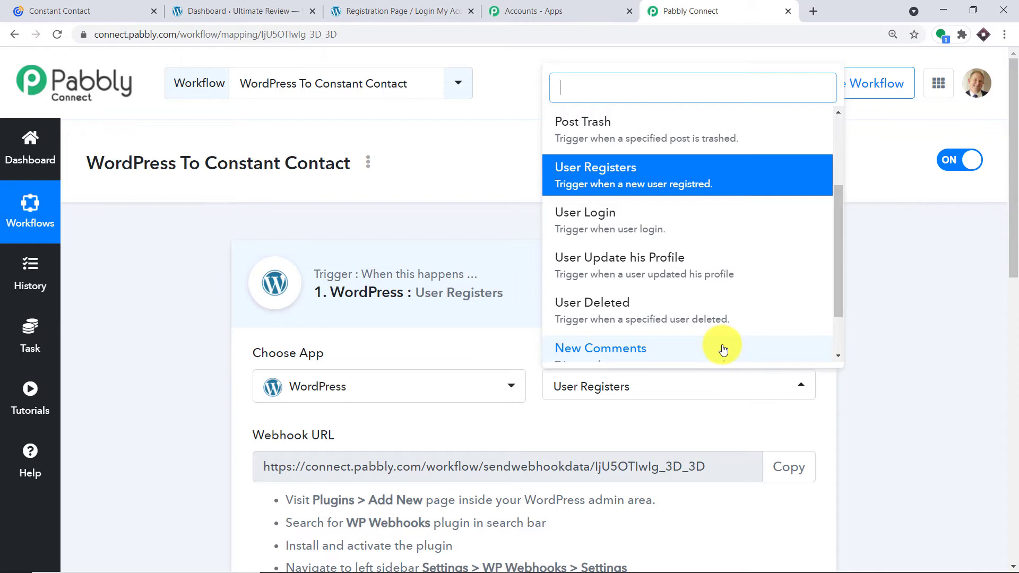
pyautogui.click(658, 434)
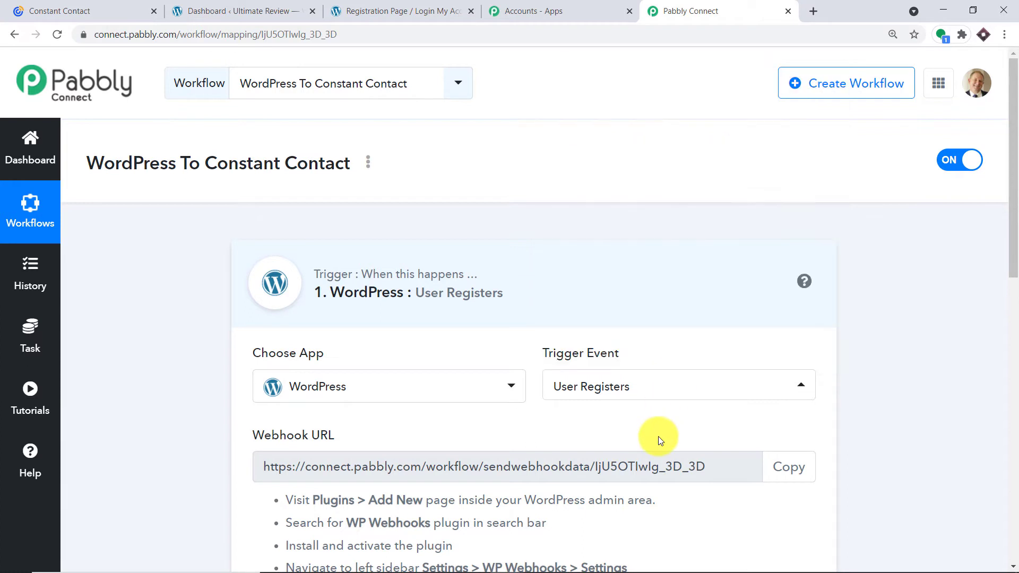
# Copy the workflow's webhook URL and the 'WP Webhooks' plugin name, then go to WordPress.
pyautogui.scroll(-4, 753, 306)
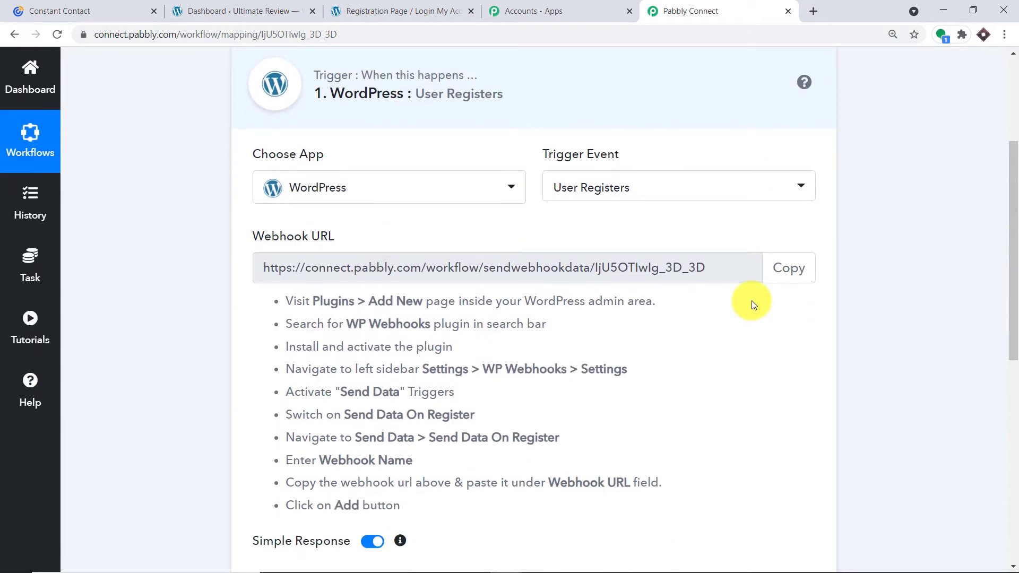
pyautogui.click(776, 266)
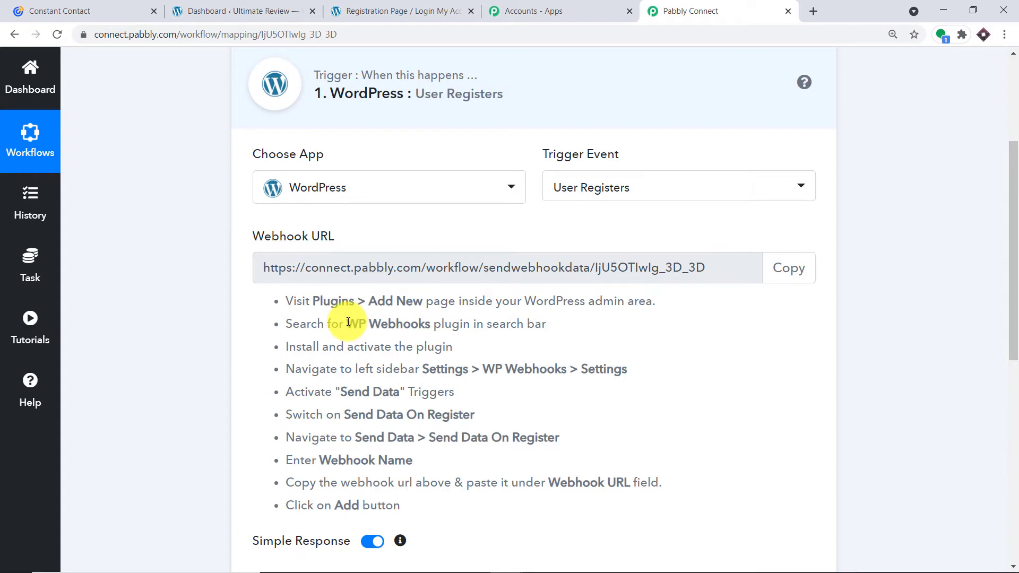
pyautogui.moveTo(347, 323); pyautogui.dragTo(432, 324)
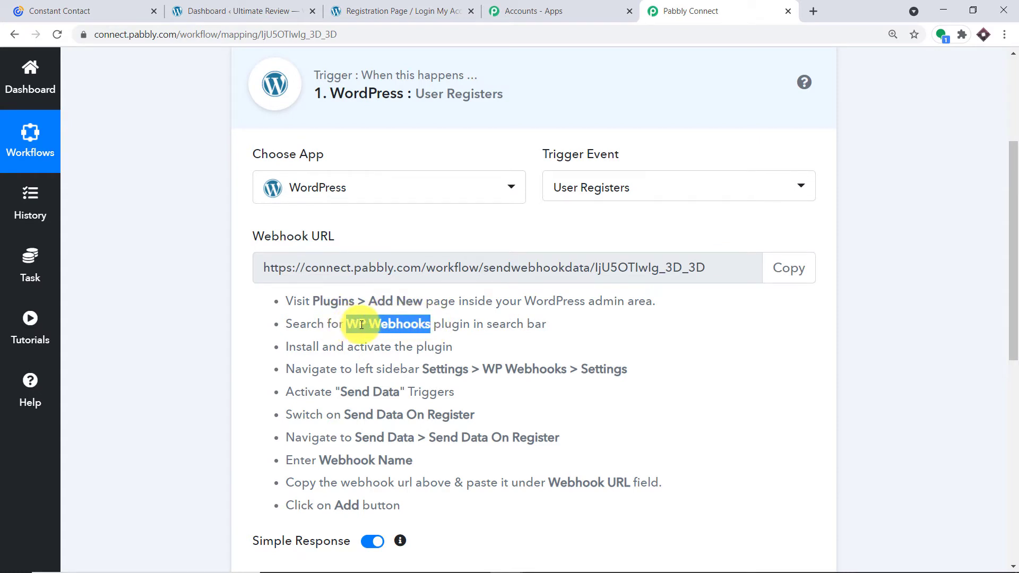
pyautogui.rightClick(396, 328)
pyautogui.click(404, 336)
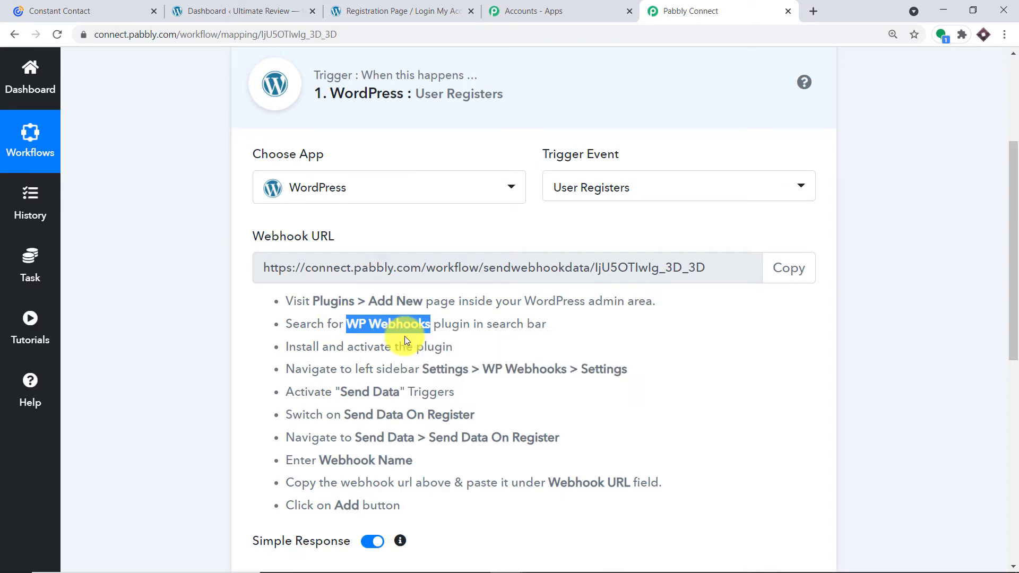
pyautogui.click(203, 10)
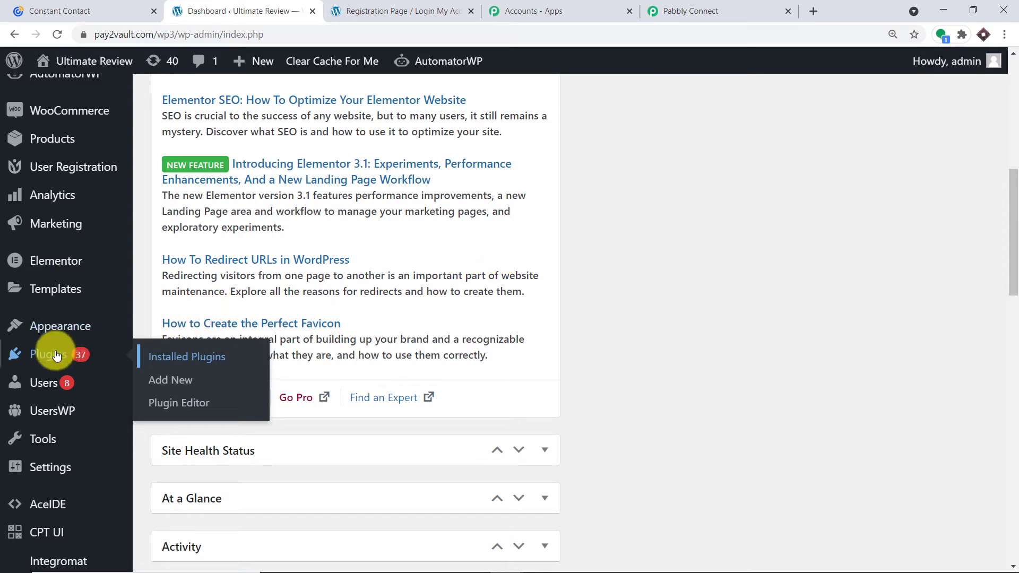
# Open Installed Plugins in a new tab, search 'WP Webhooks', and open its settings.
pyautogui.rightClick(189, 357)
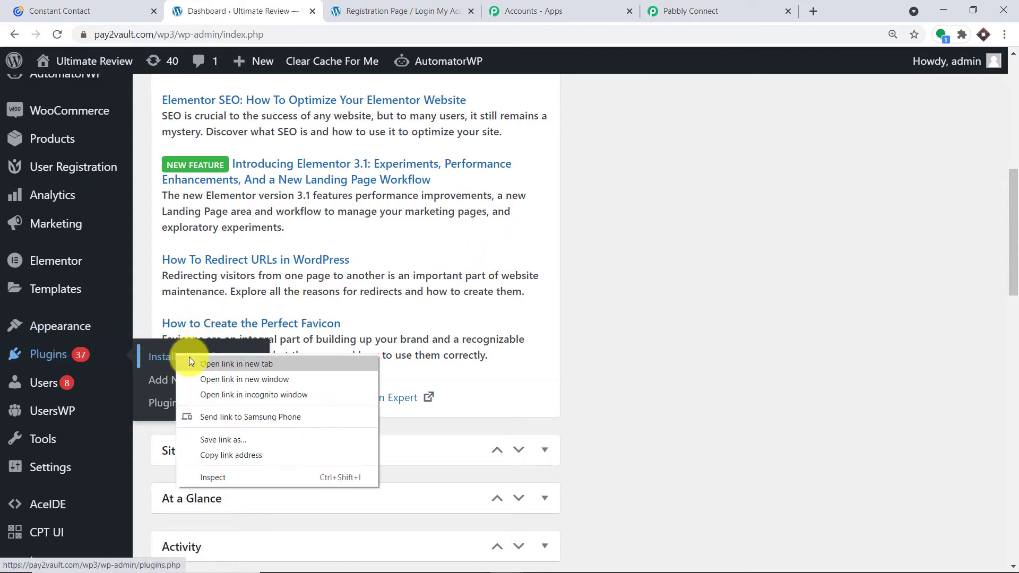
pyautogui.click(223, 362)
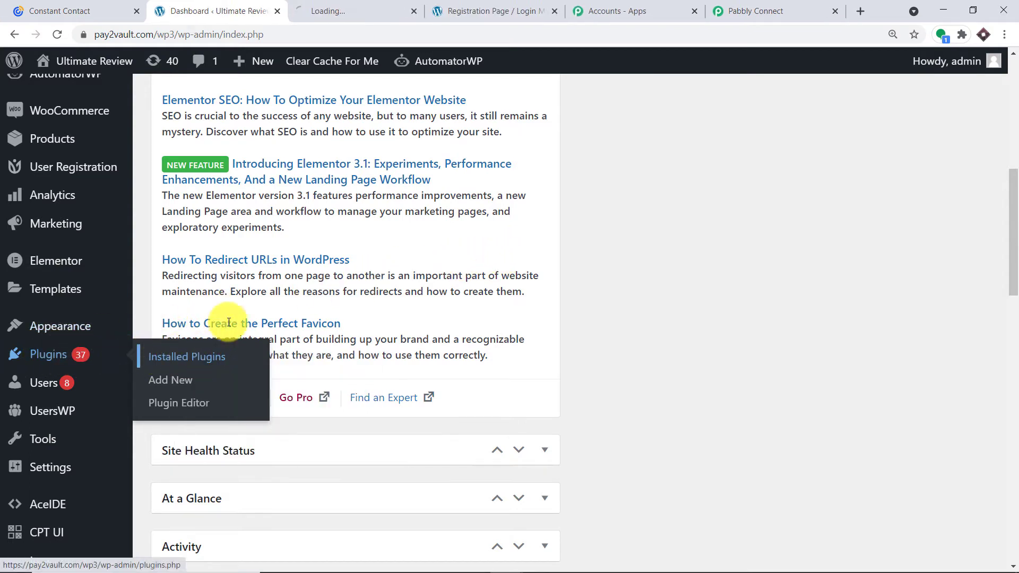
pyautogui.click(355, 4)
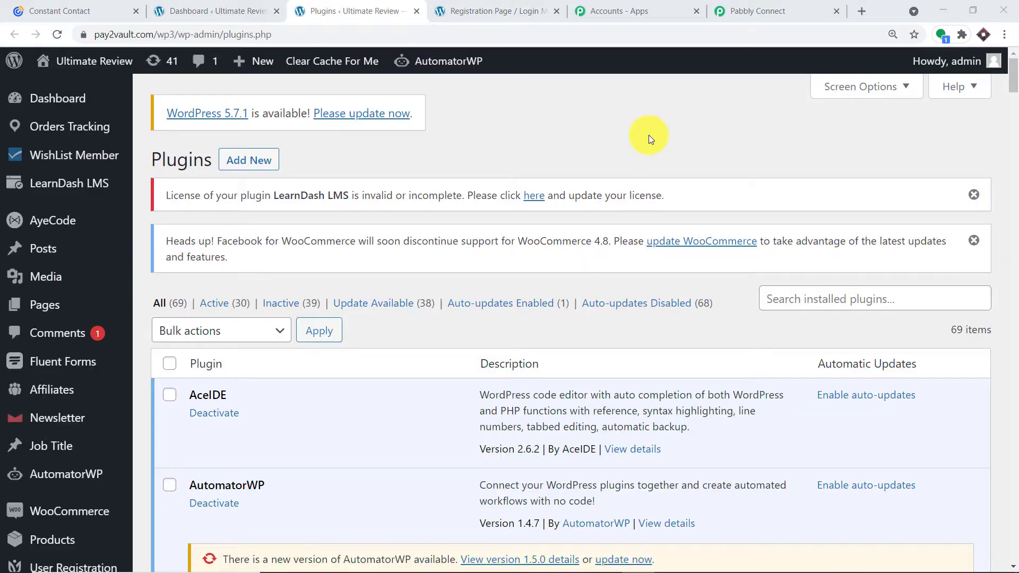
pyautogui.rightClick(792, 304)
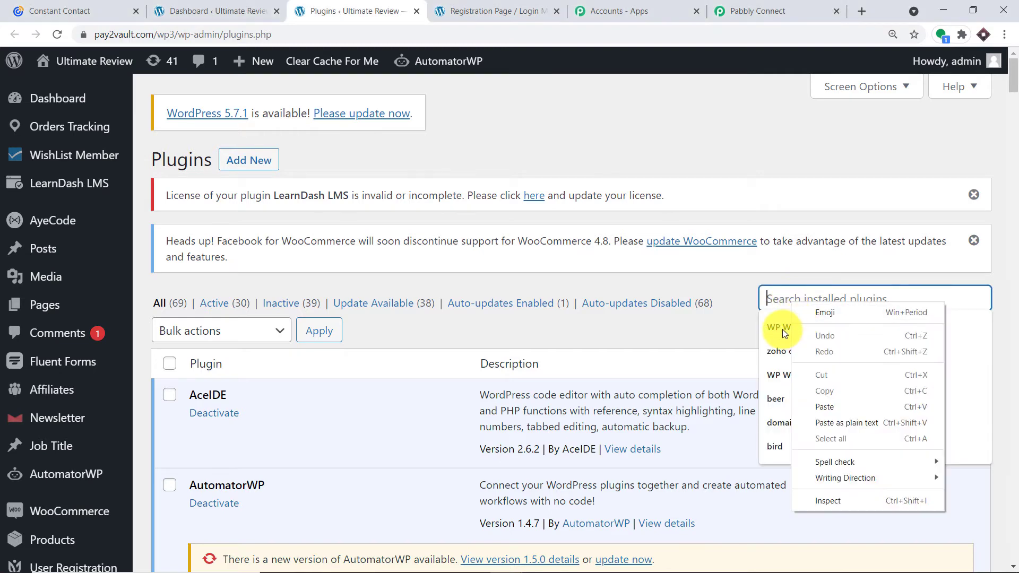
pyautogui.click(783, 329)
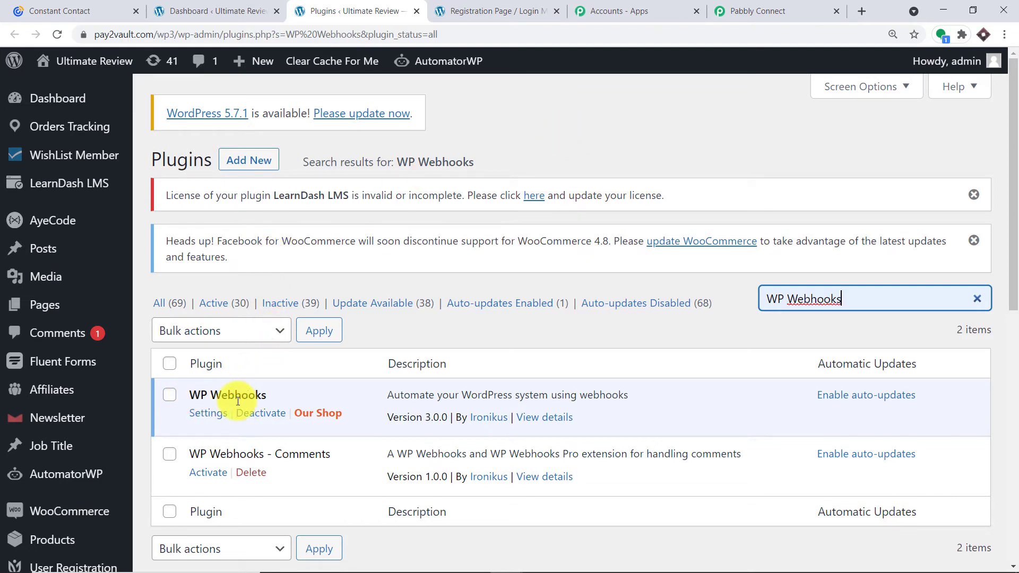
pyautogui.click(211, 415)
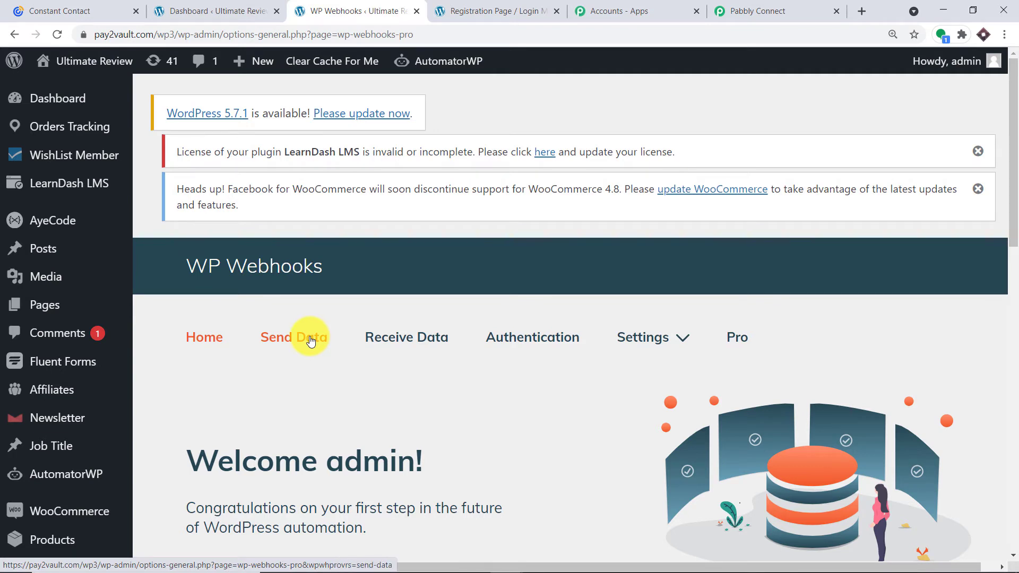
# Start a new Send Data On Register webhook named 'Constant Contact'.
pyautogui.click(291, 342)
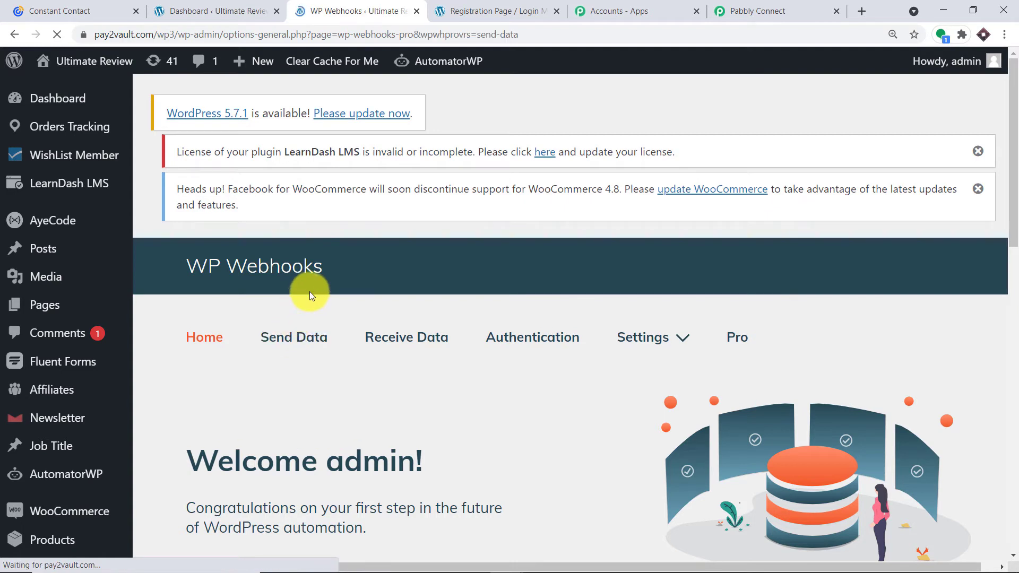
pyautogui.scroll(-2, 500, 254)
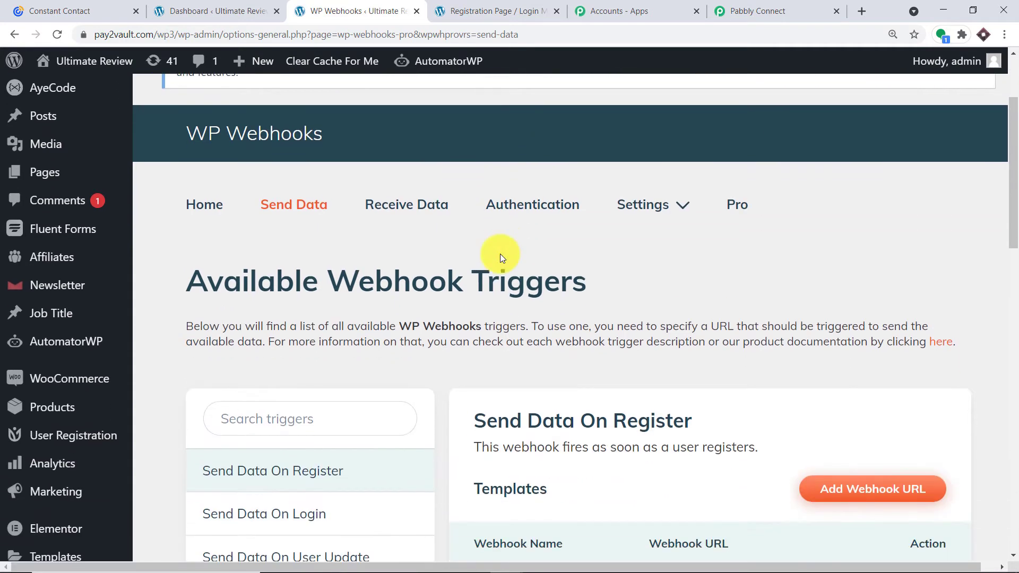
pyautogui.scroll(-2, 530, 264)
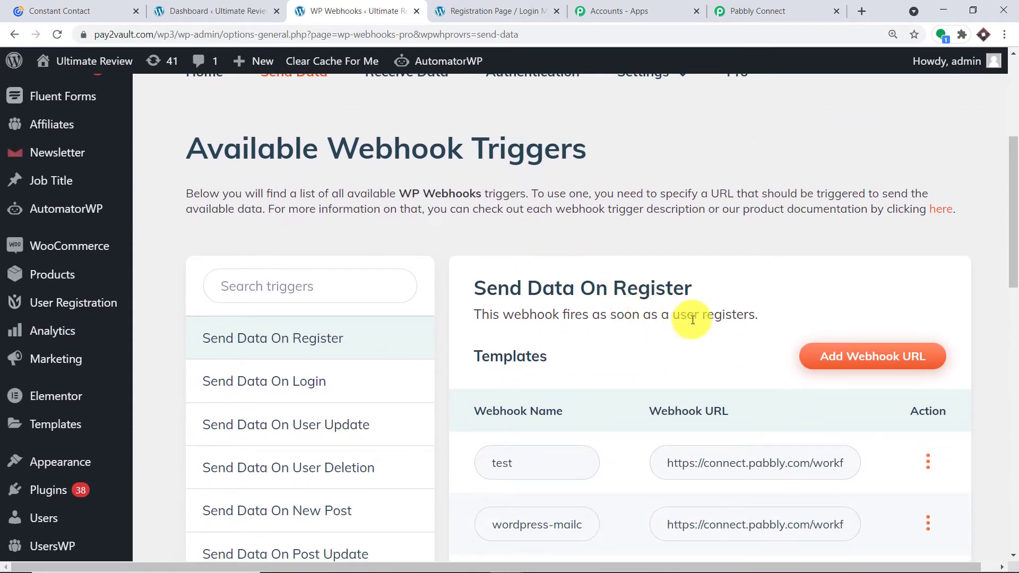
pyautogui.click(847, 363)
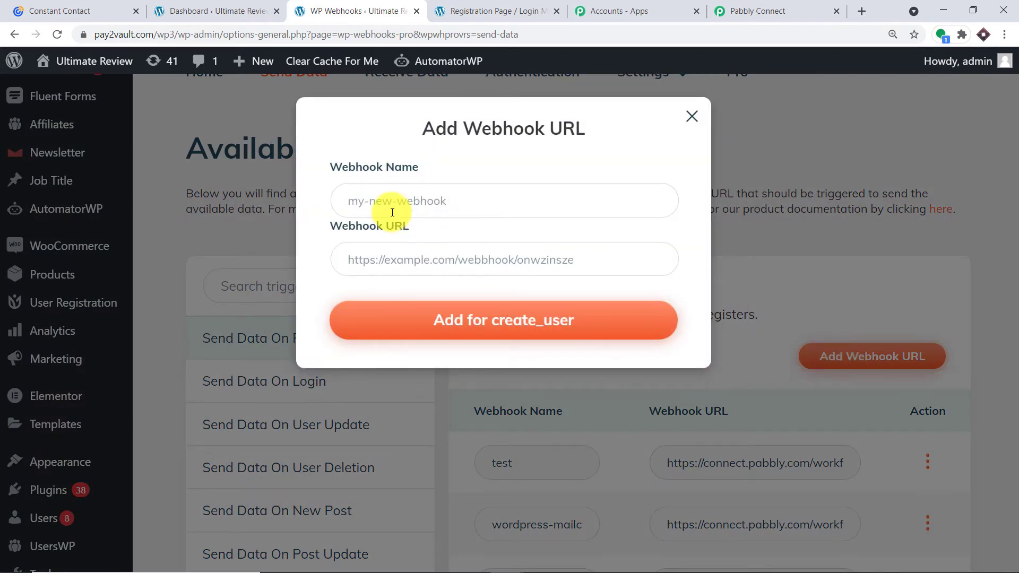
pyautogui.click(377, 200)
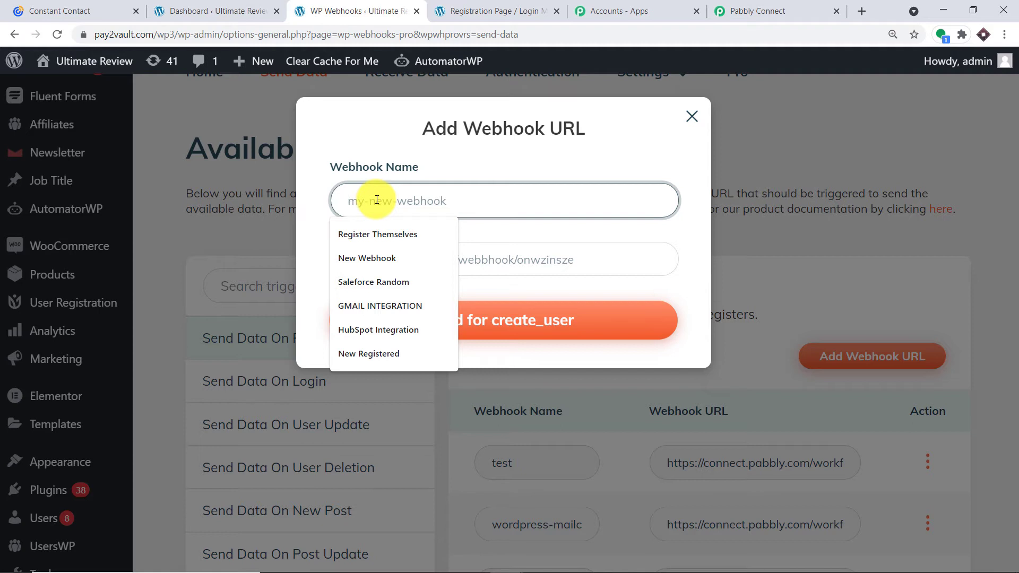
pyautogui.write('q')
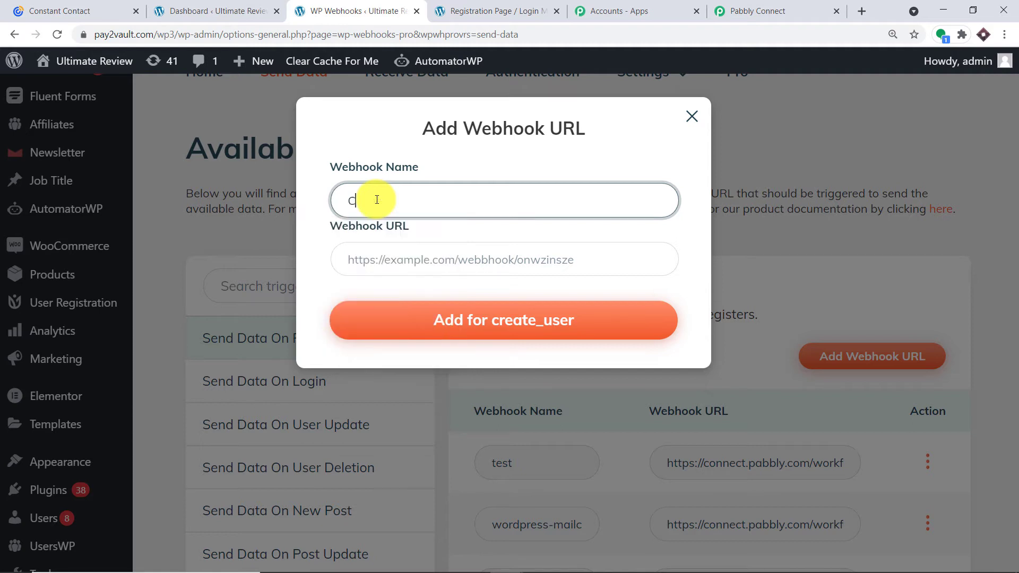
pyautogui.write('onstant Contact')
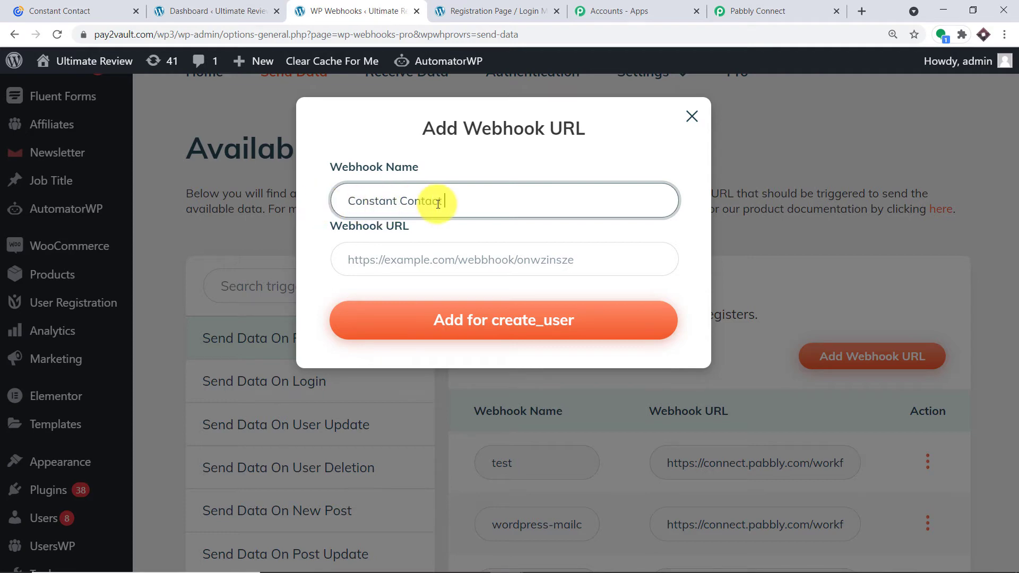
# Paste the Pabbly workflow's webhook URL into Webhook URL and add it for create_user.
pyautogui.click(748, 10)
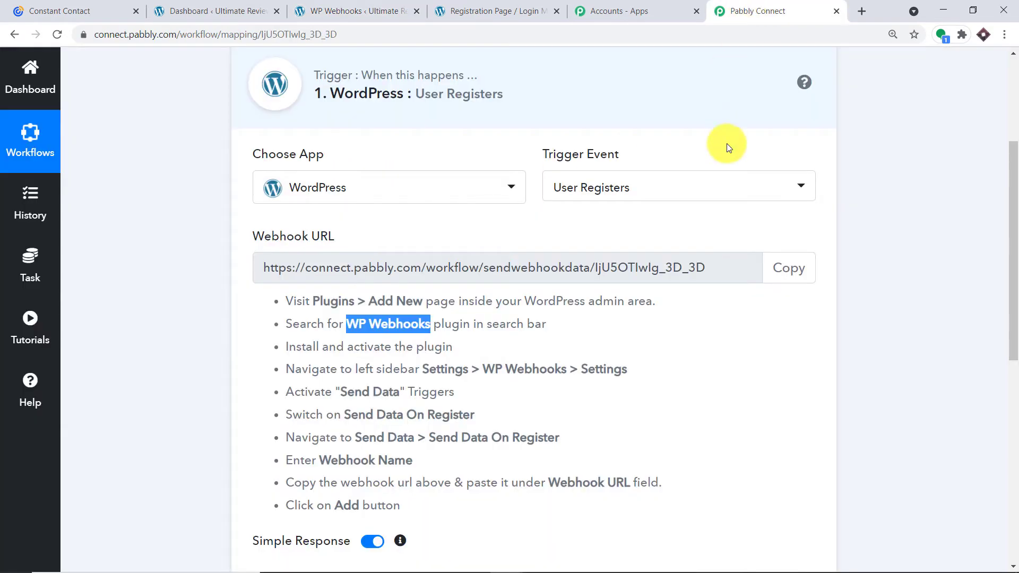
pyautogui.click(789, 268)
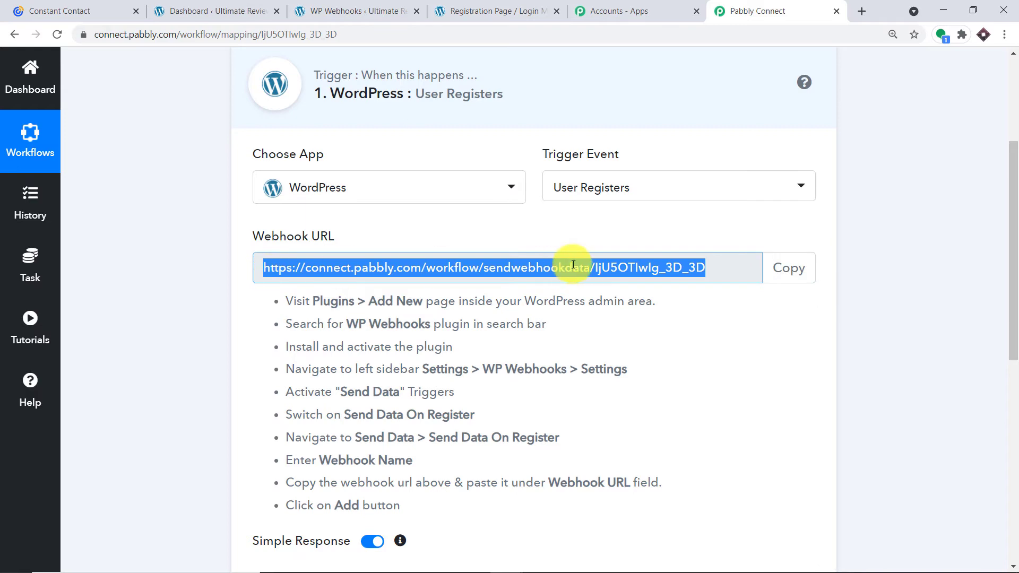
pyautogui.click(342, 11)
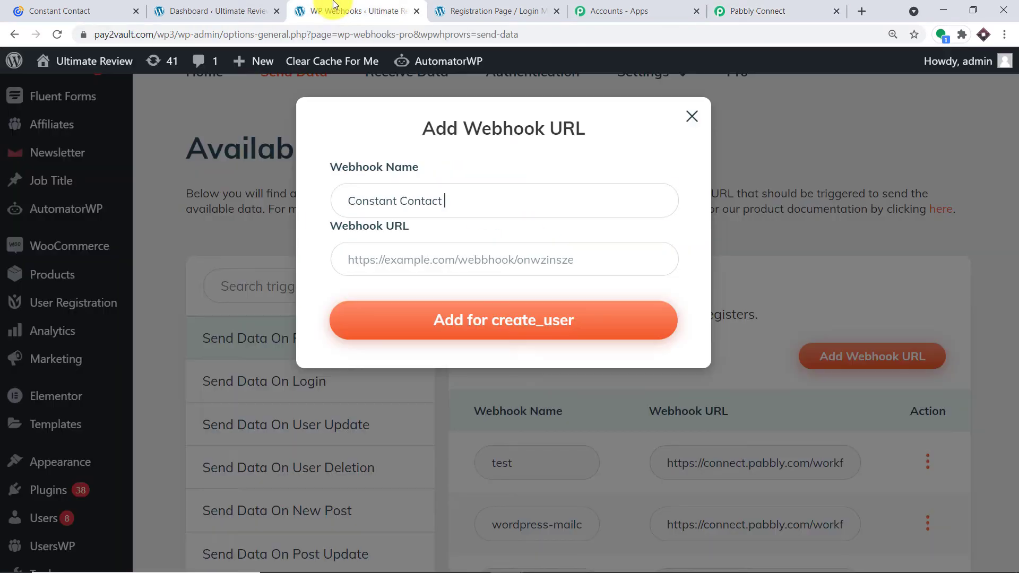
pyautogui.click(381, 254)
pyautogui.rightClick(352, 258)
pyautogui.click(409, 353)
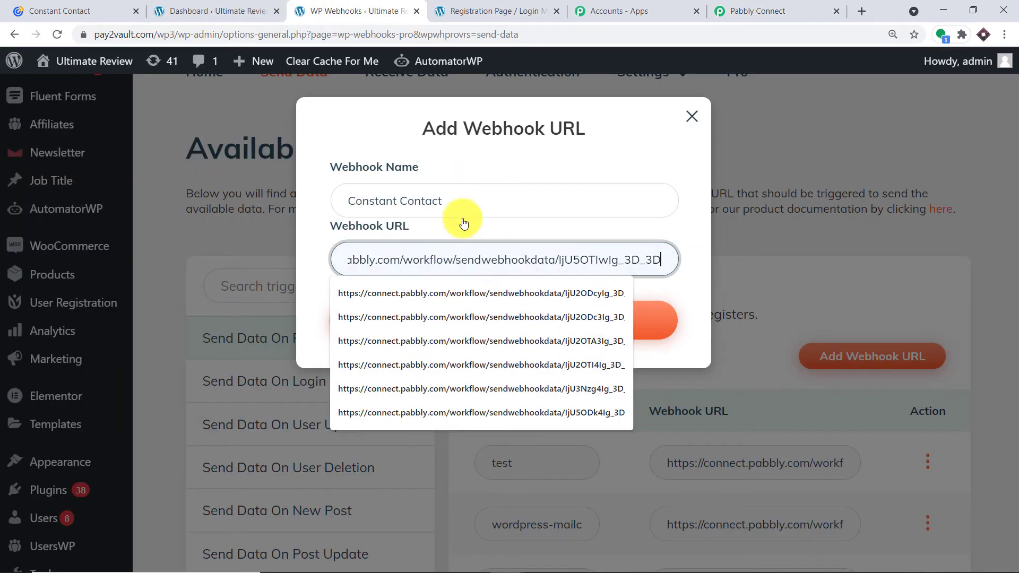
pyautogui.click(503, 157)
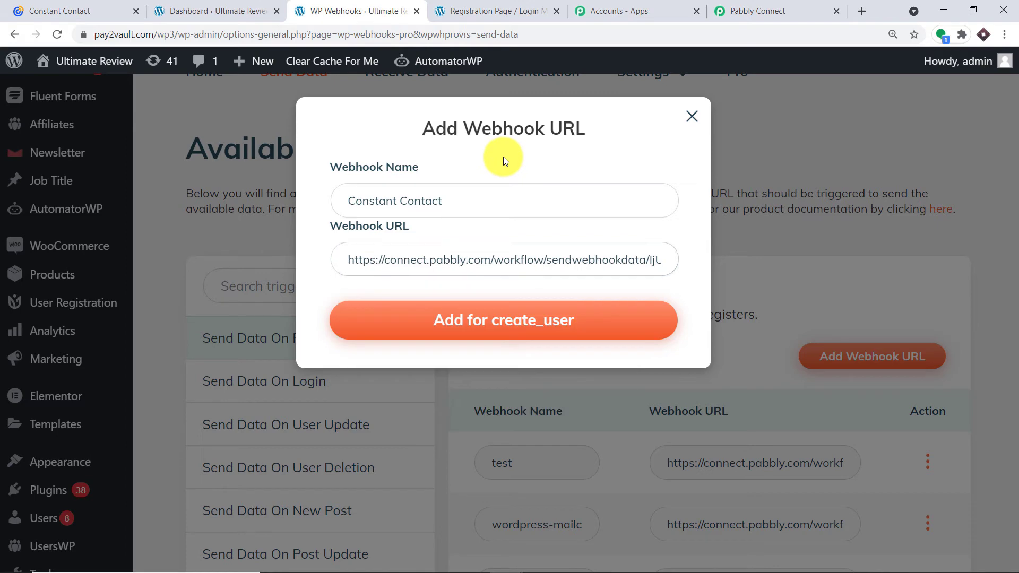
pyautogui.click(485, 333)
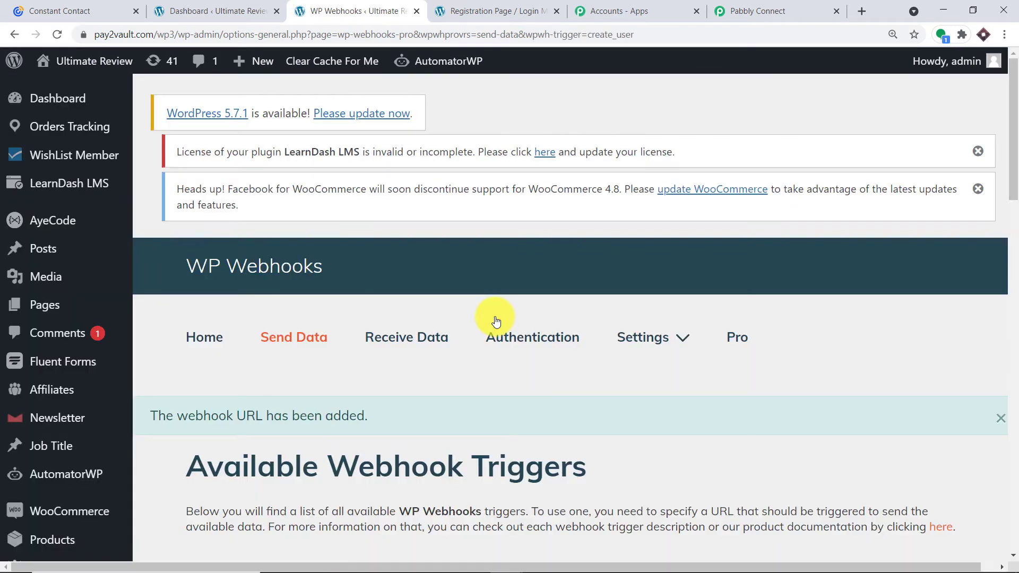
pyautogui.scroll(-1, 467, 329)
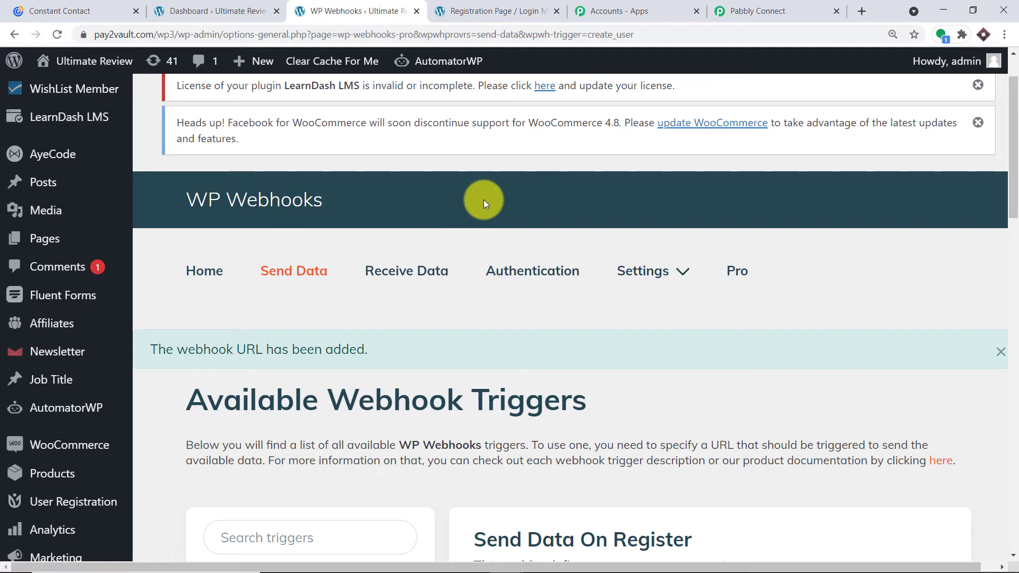
pyautogui.click(743, 7)
# Start capturing the webhook response in Pabbly and bring up the registration page tab.
pyautogui.scroll(-4, 557, 268)
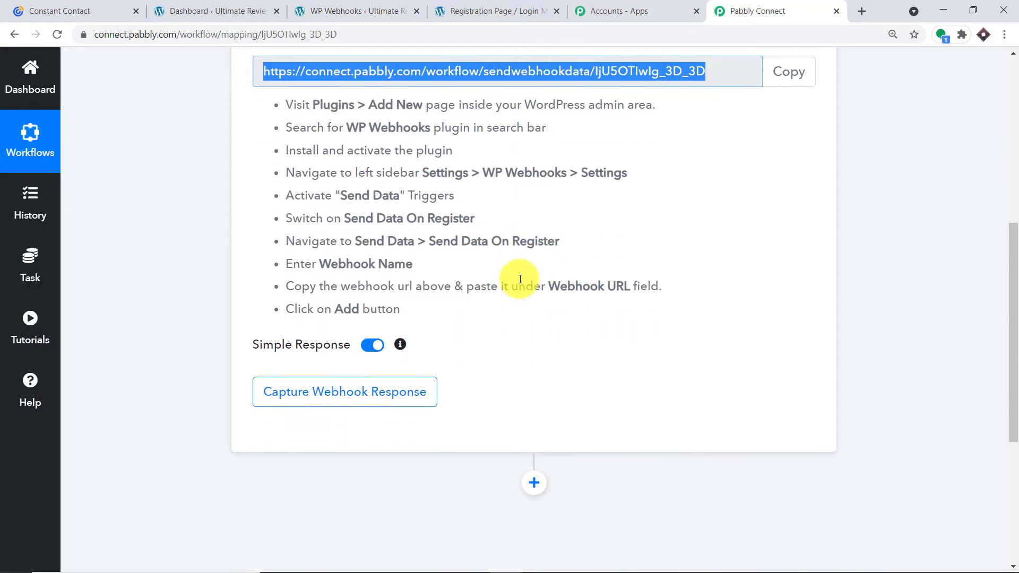
pyautogui.click(278, 405)
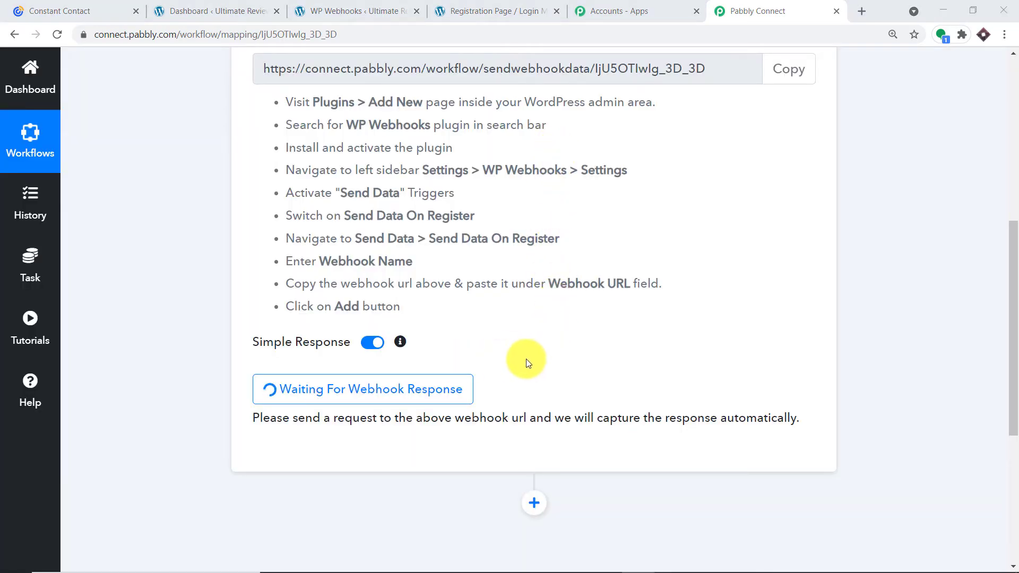
pyautogui.click(503, 9)
pyautogui.scroll(15, 525, 177)
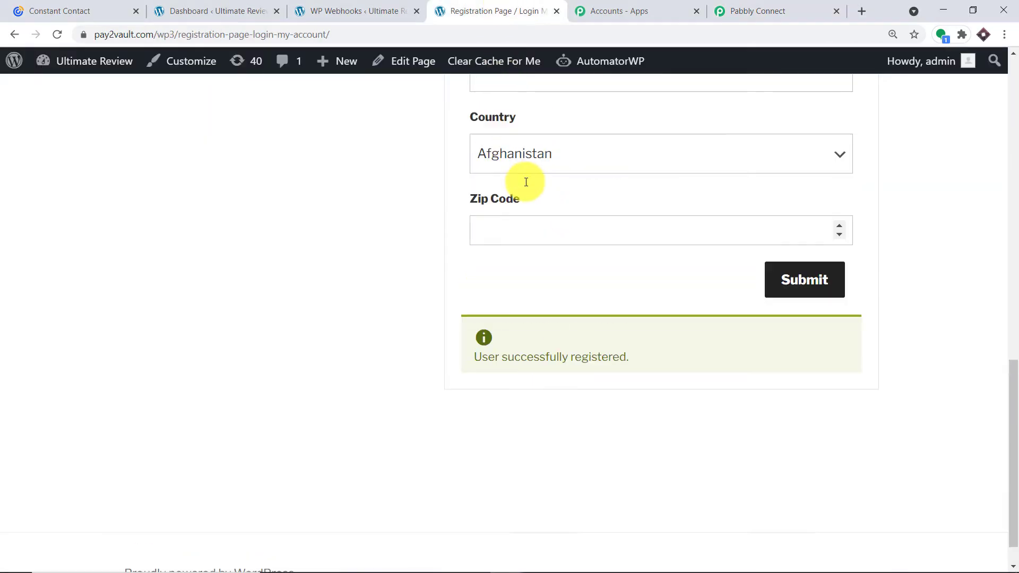
# Reload the registration page, autofill a saved contact's details, and enter a new username.
pyautogui.scroll(5, 525, 183)
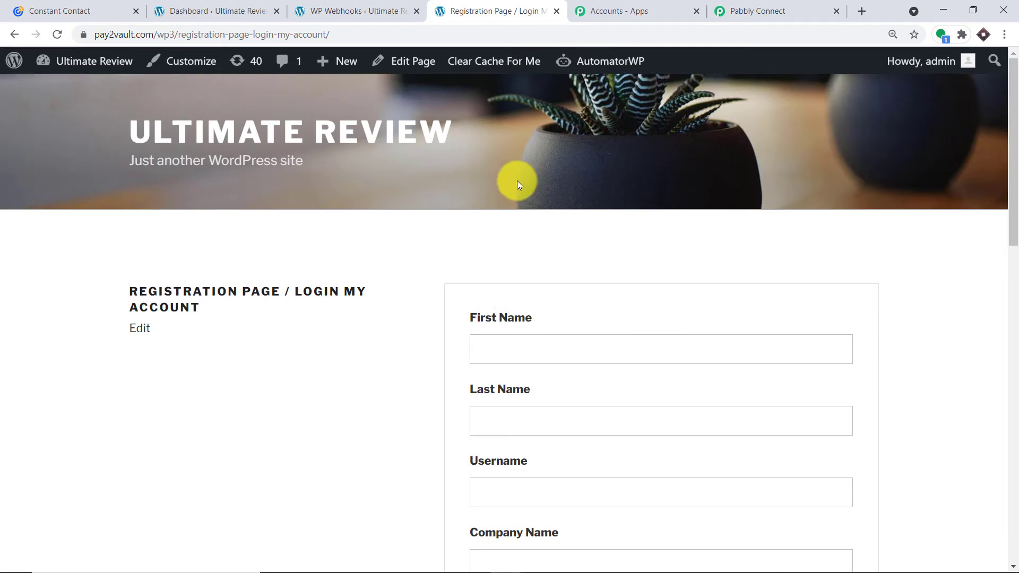
pyautogui.click(57, 34)
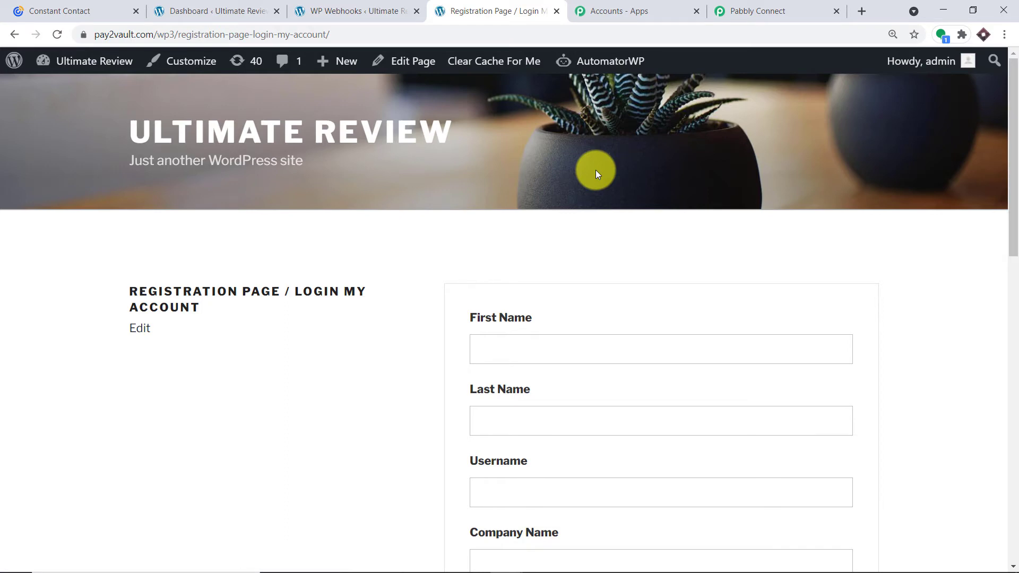
pyautogui.click(534, 341)
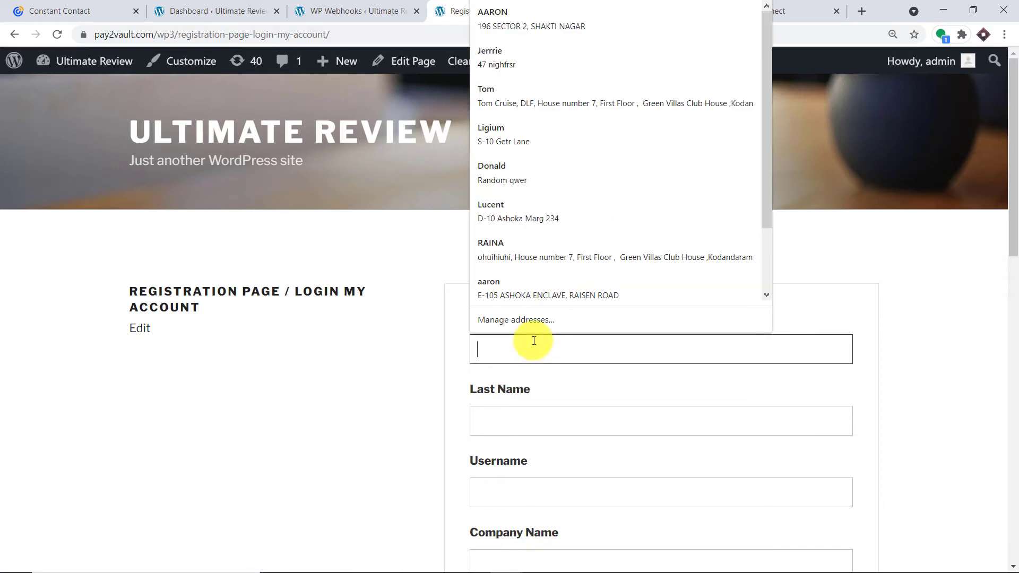
pyautogui.click(525, 98)
pyautogui.scroll(-2, 548, 201)
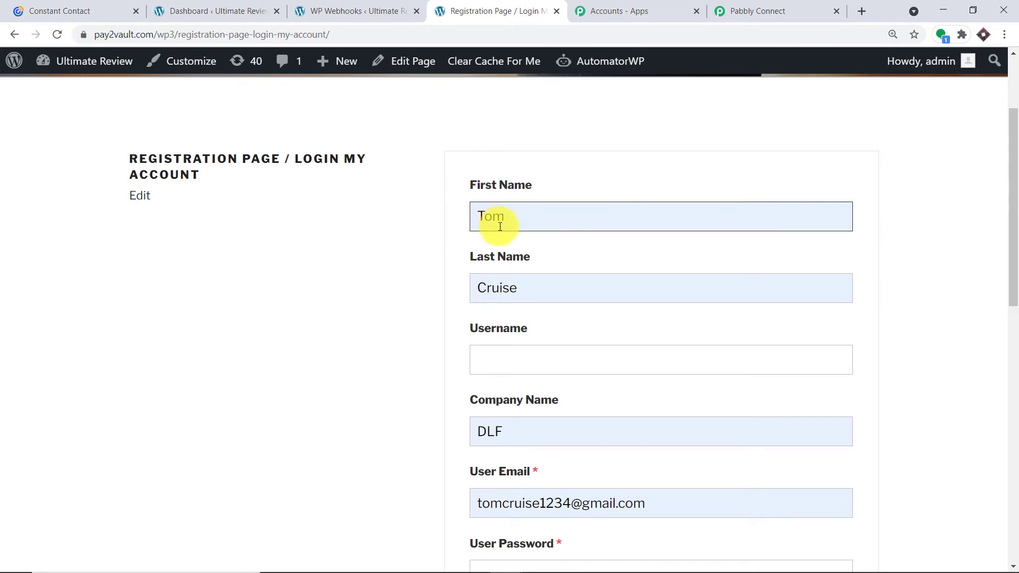
pyautogui.click(508, 357)
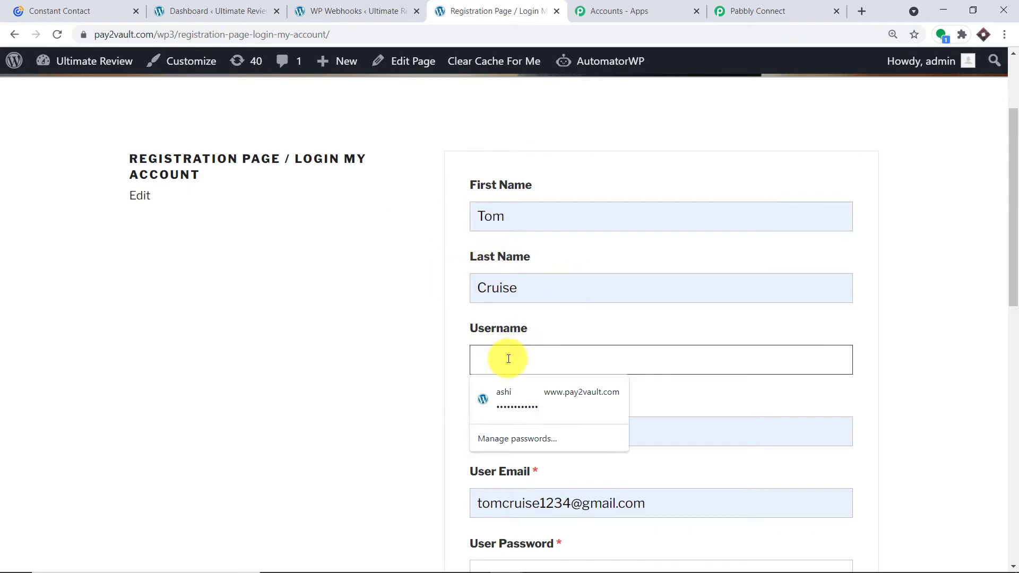
pyautogui.write('asgag')
pyautogui.press('BackSpace')
pyautogui.press('BackSpace')
pyautogui.press('BackSpace')
pyautogui.press('BackSpace')
pyautogui.press('BackSpace')
pyautogui.write('To')
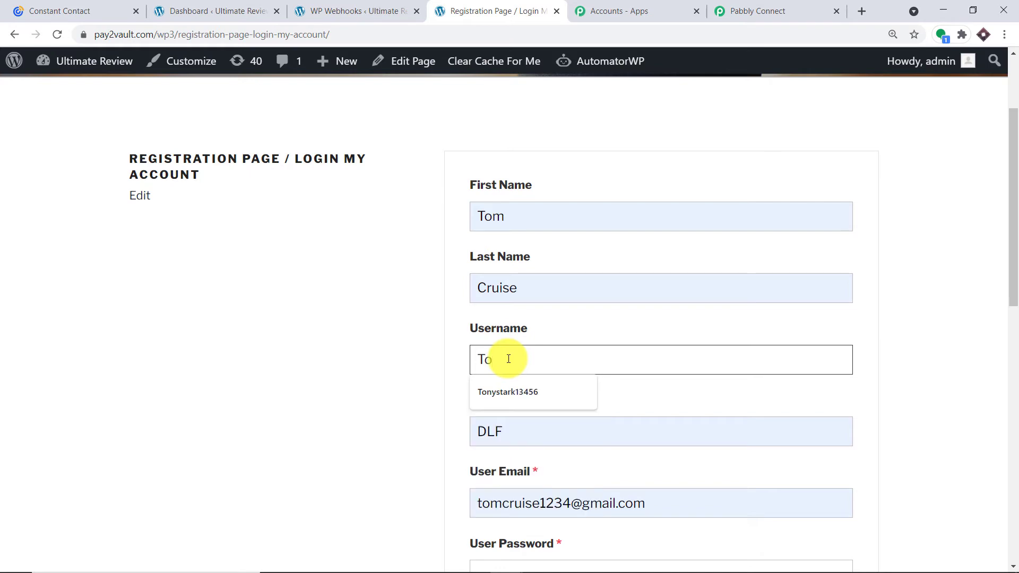
pyautogui.write('mgahgy')
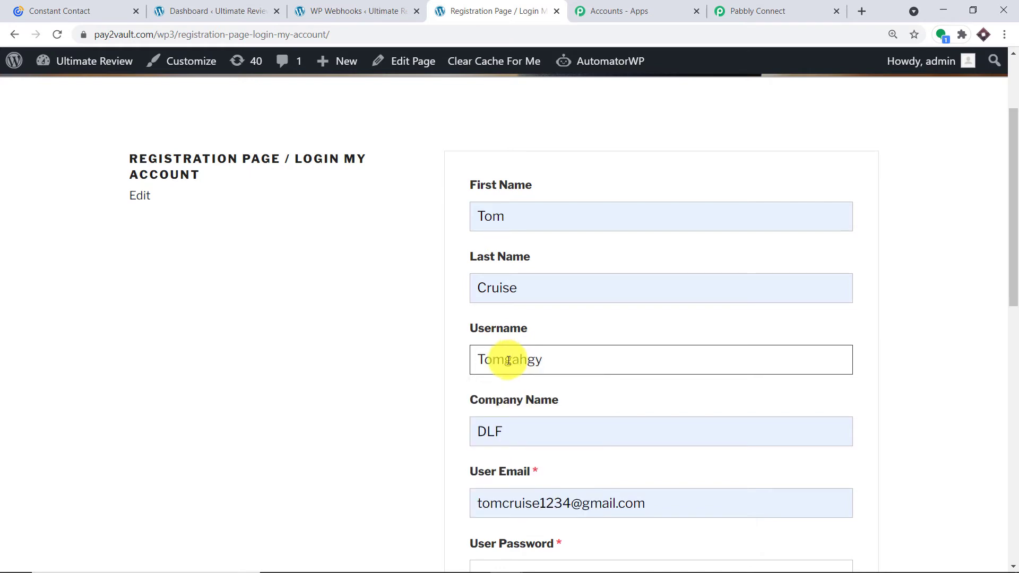
# Append 7676 to the email address and enter a password.
pyautogui.scroll(-1, 508, 361)
pyautogui.scroll(-1, 518, 371)
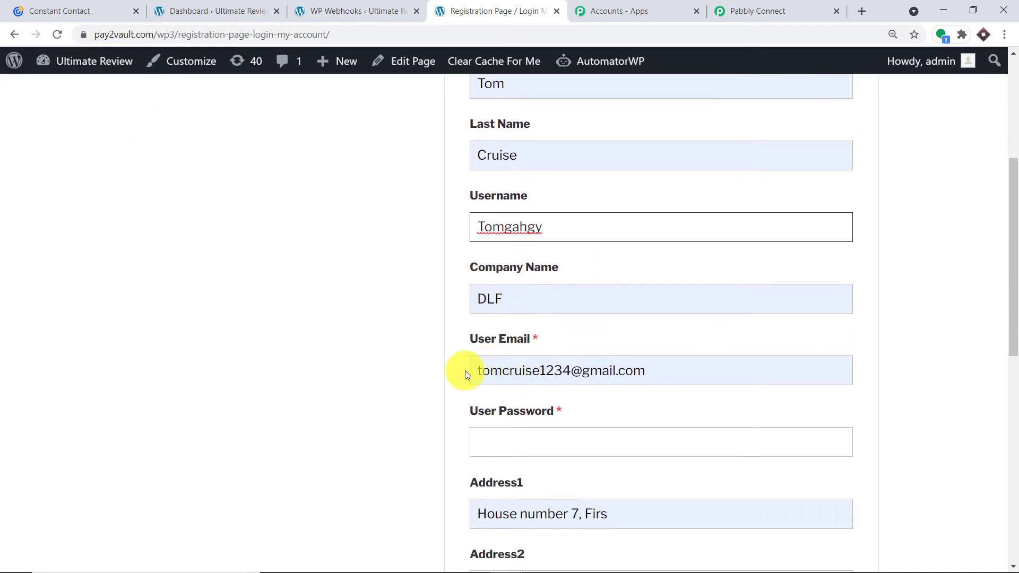
pyautogui.scroll(-2, 465, 371)
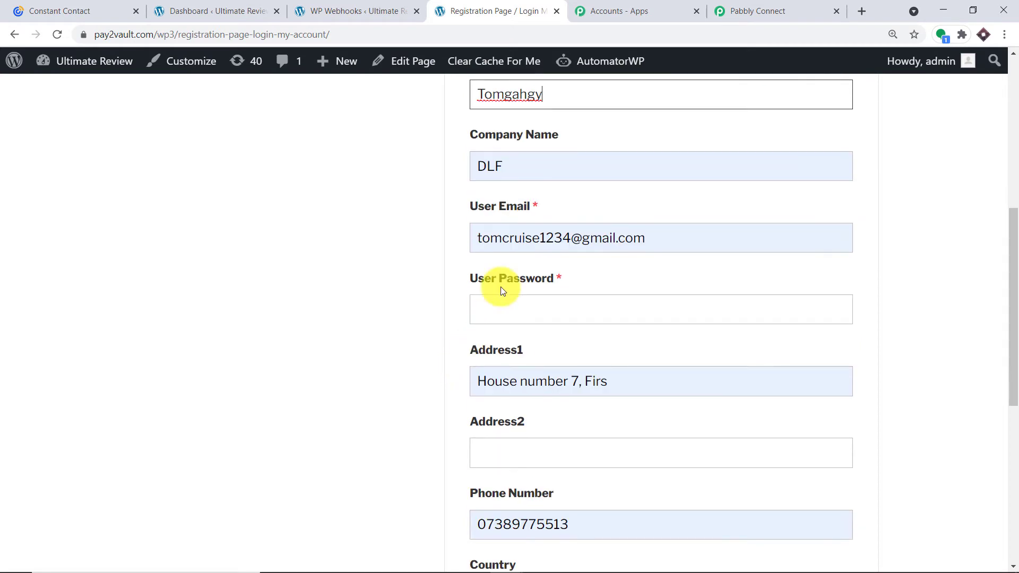
pyautogui.click(575, 238)
pyautogui.write('7676')
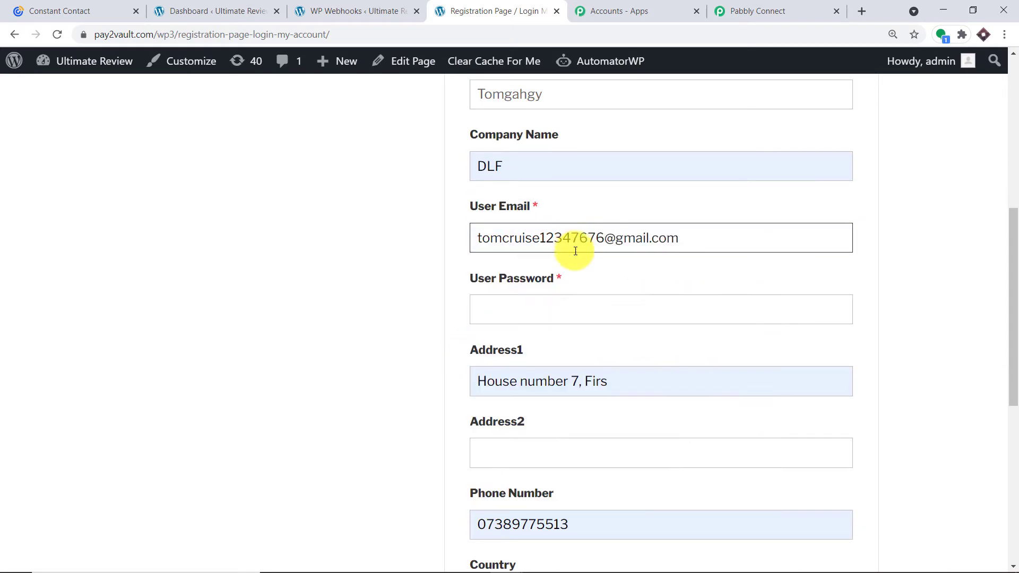
pyautogui.click(551, 310)
pyautogui.write('123456789')
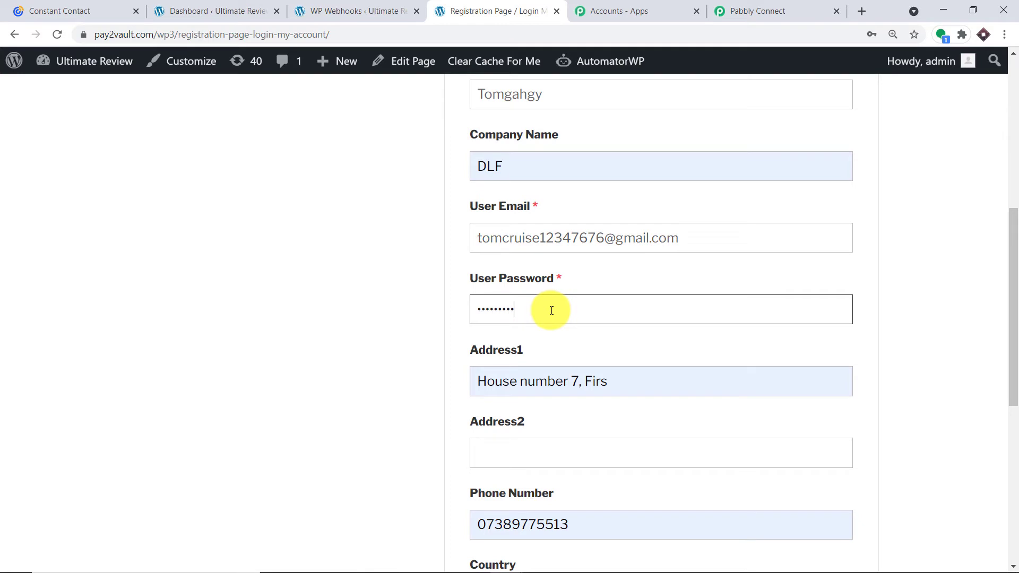
pyautogui.write('0')
# Submit the registration form to register the test user.
pyautogui.scroll(-3, 558, 345)
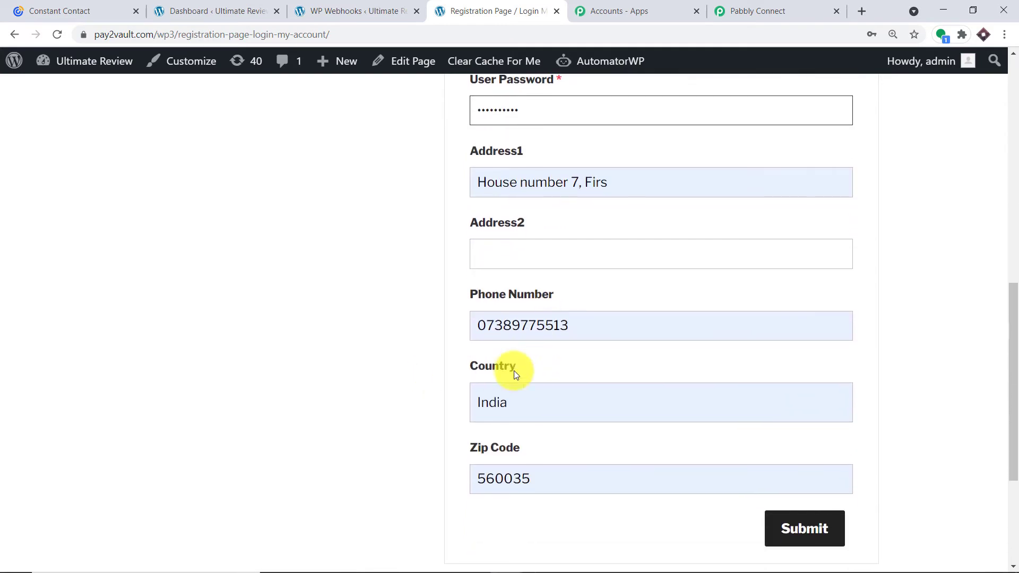
pyautogui.scroll(-1, 449, 371)
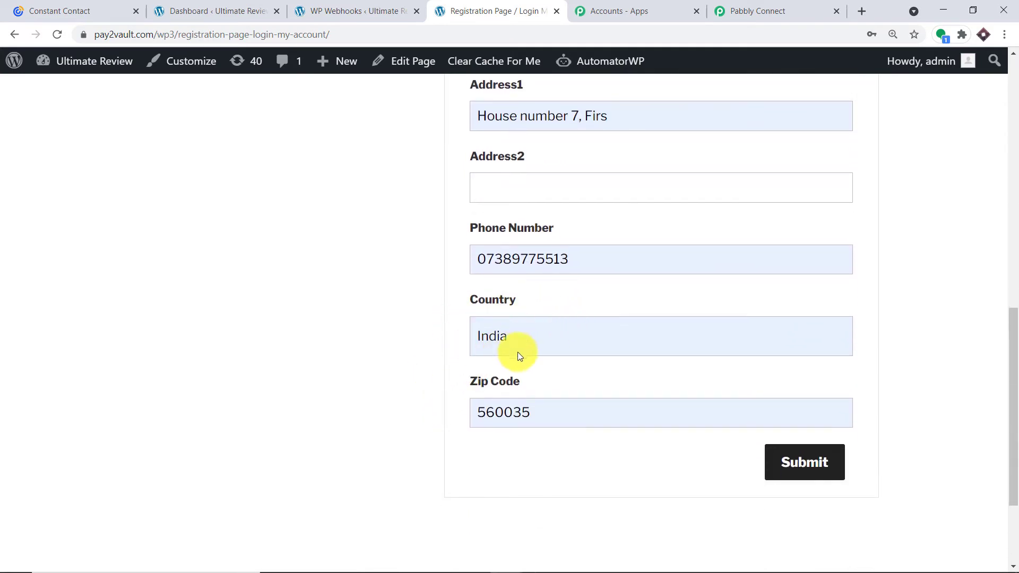
pyautogui.click(818, 477)
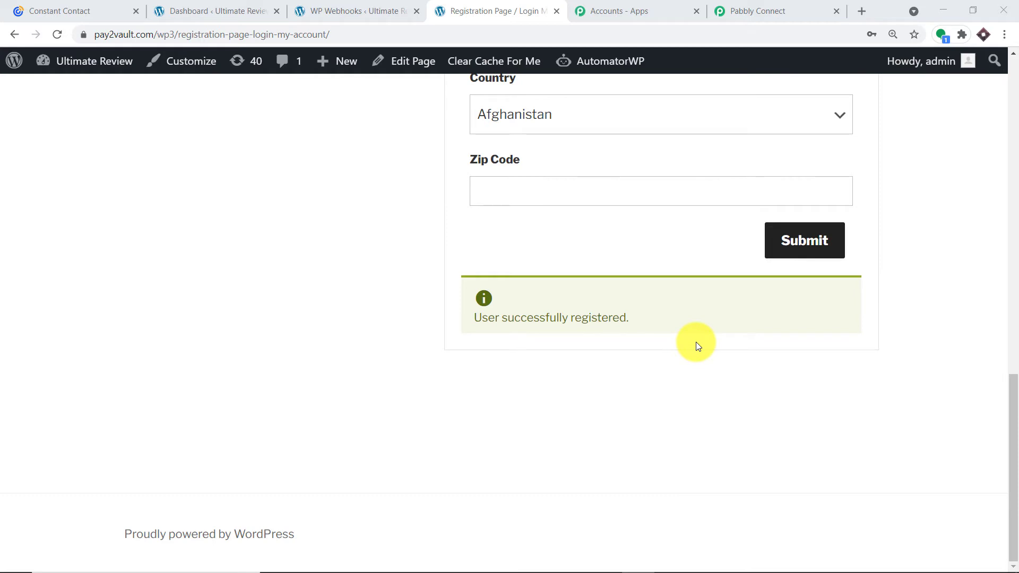
# Check the new registrant's details in the captured webhook response, then add an empty action step.
pyautogui.click(742, 8)
pyautogui.scroll(-4, 501, 294)
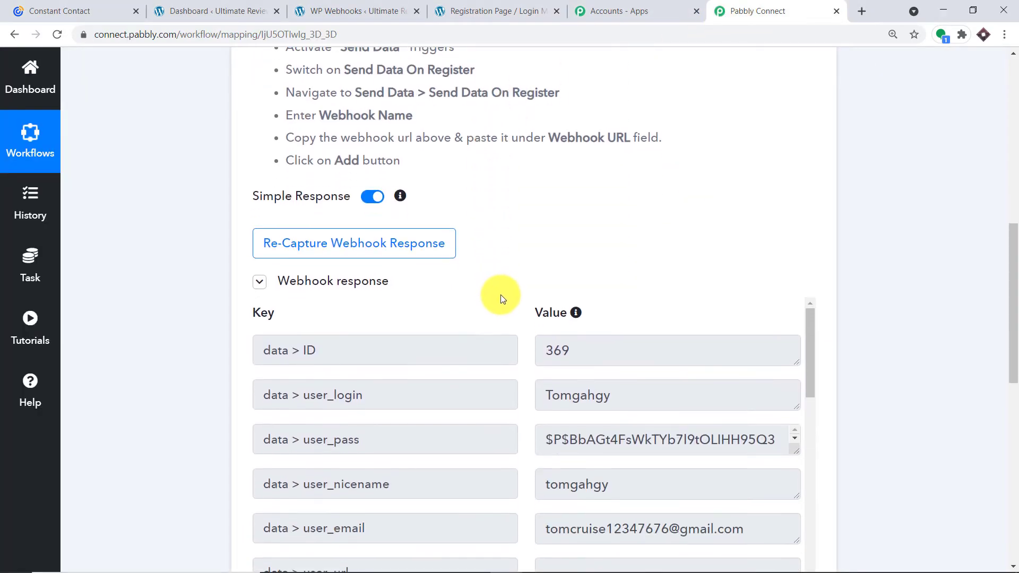
pyautogui.scroll(-1, 531, 294)
pyautogui.moveTo(1008, 325); pyautogui.dragTo(1011, 365)
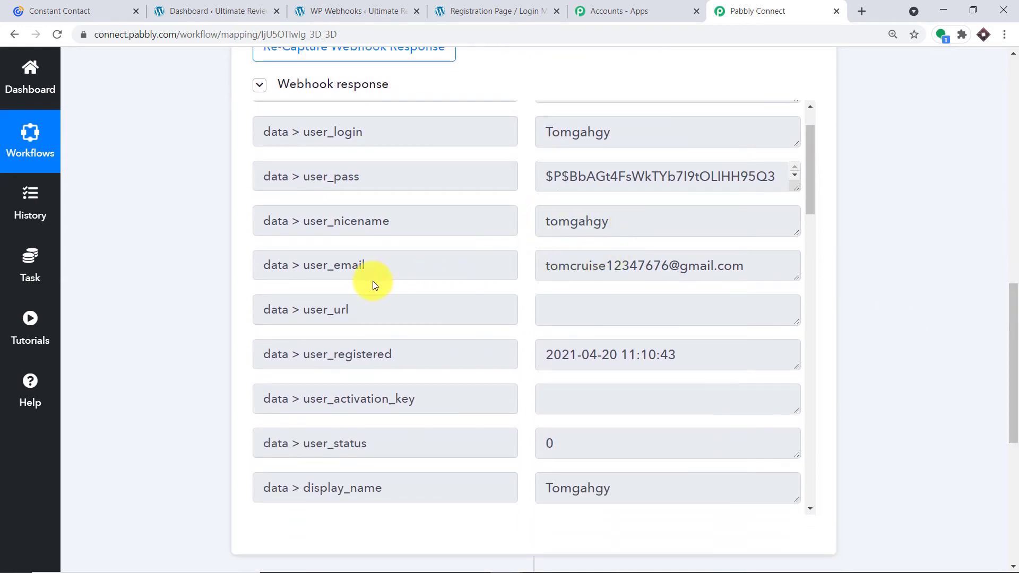
pyautogui.scroll(-10, 616, 318)
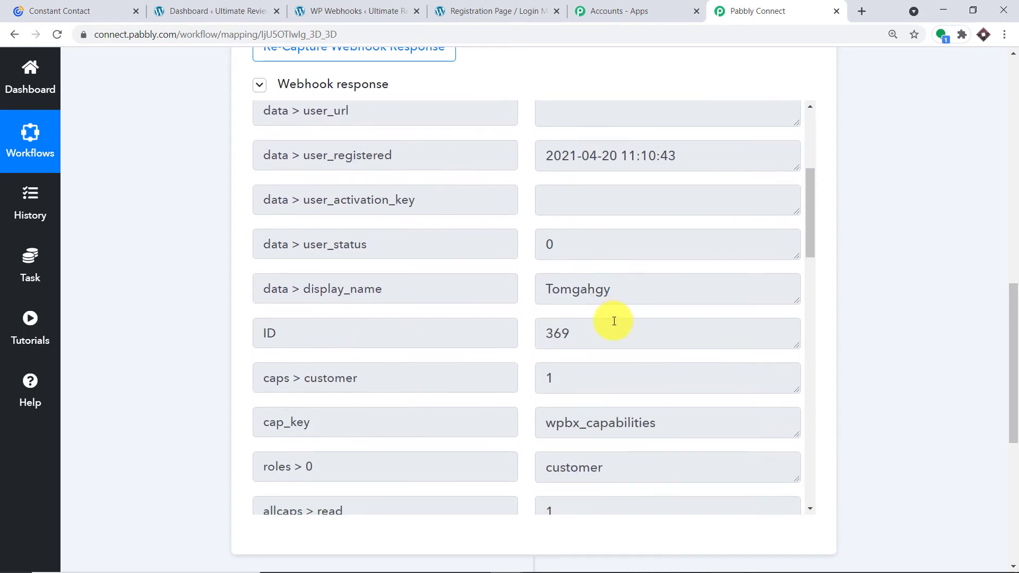
pyautogui.scroll(-5, 610, 318)
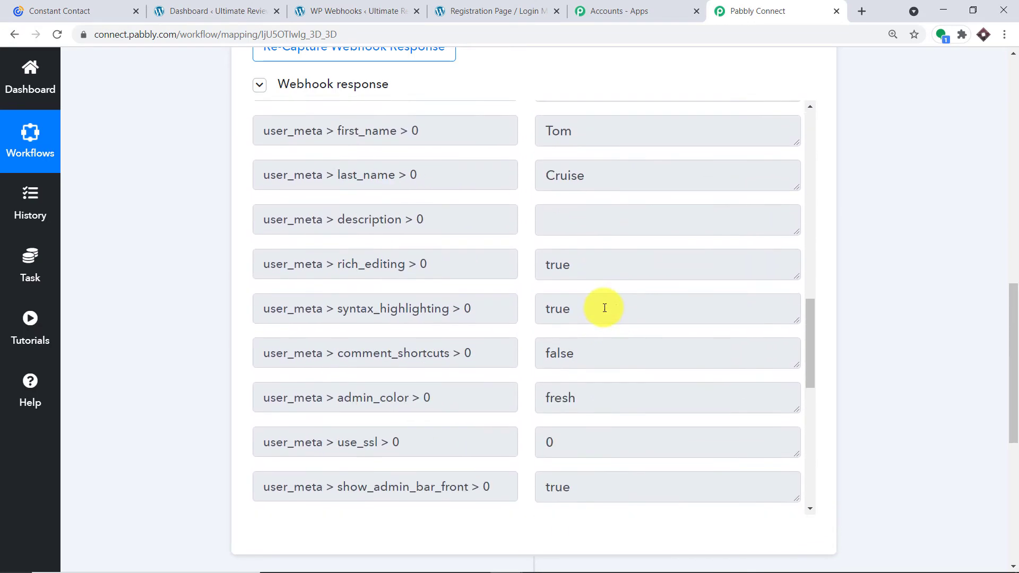
pyautogui.scroll(3, 598, 305)
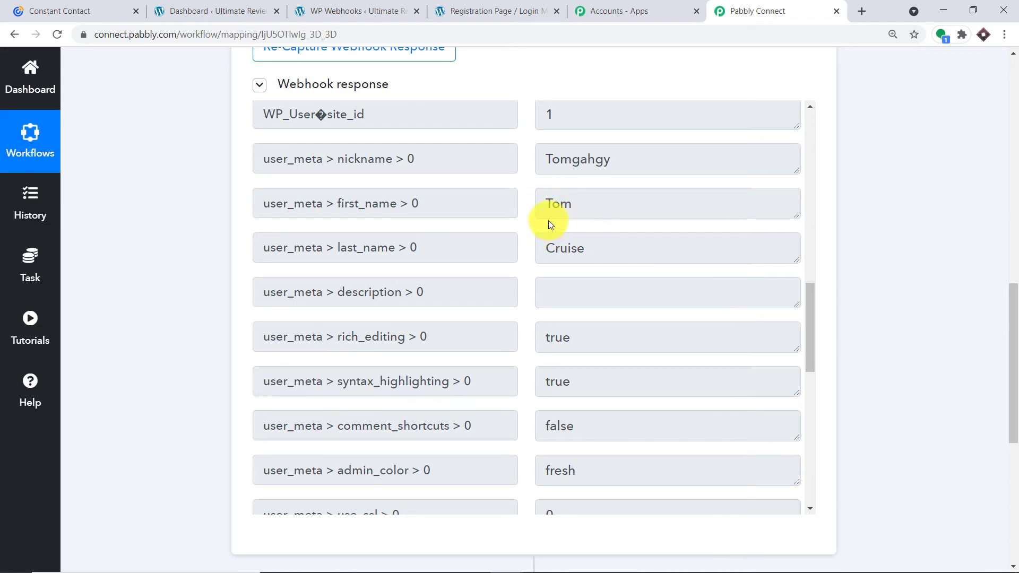
pyautogui.scroll(-10, 558, 297)
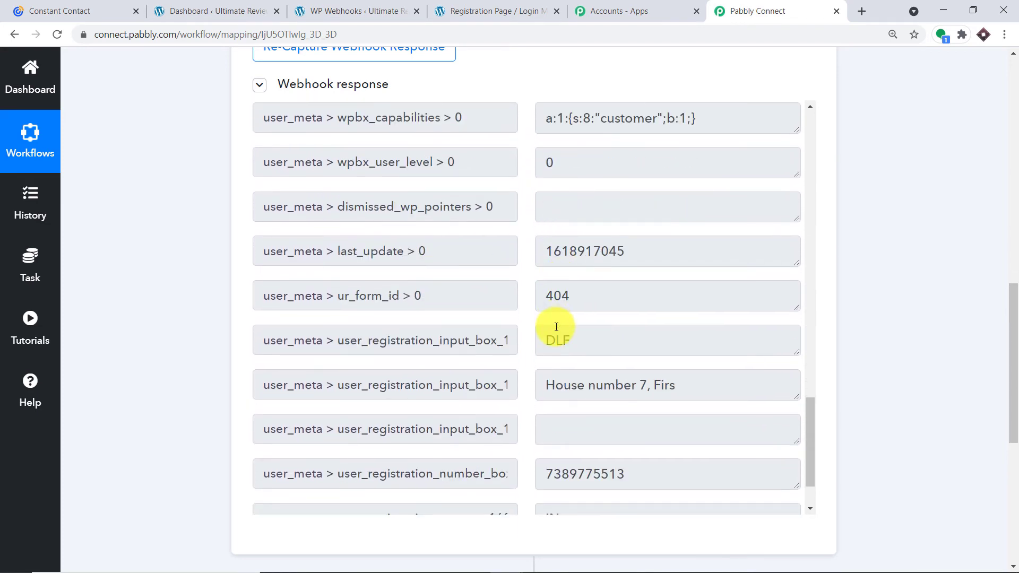
pyautogui.scroll(-5, 556, 327)
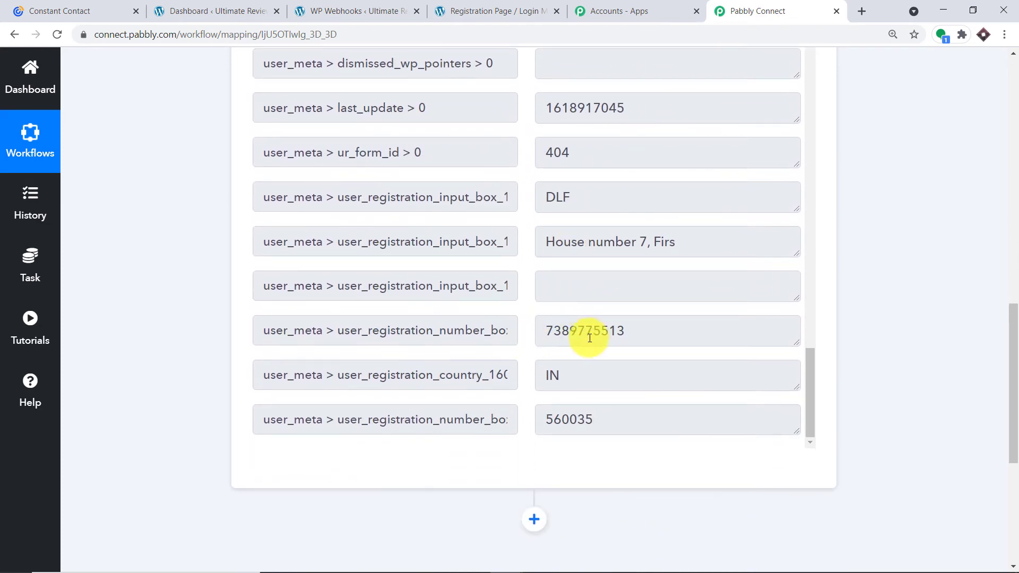
pyautogui.scroll(-1, 534, 326)
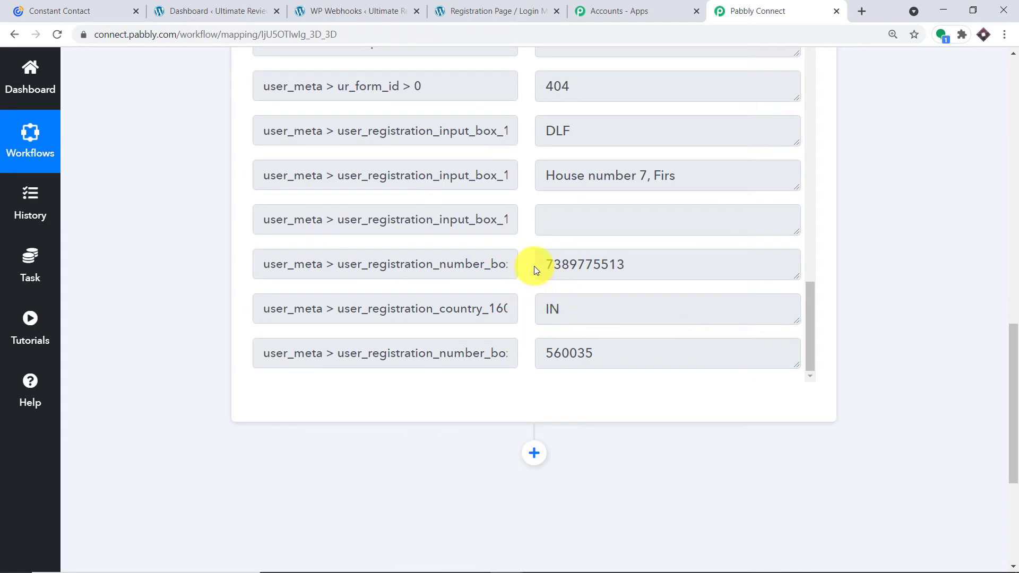
pyautogui.scroll(8, 557, 244)
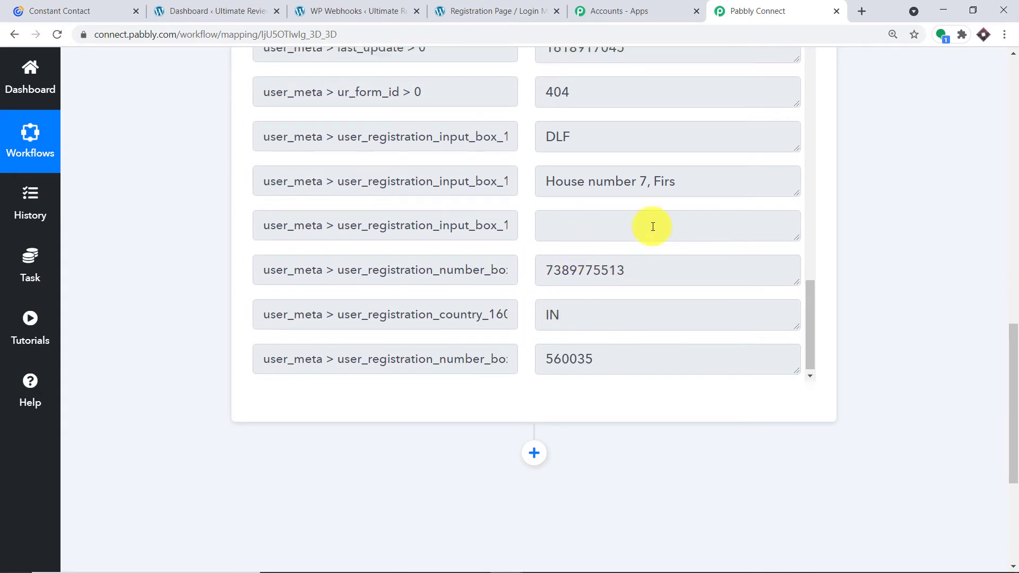
pyautogui.scroll(3, 623, 123)
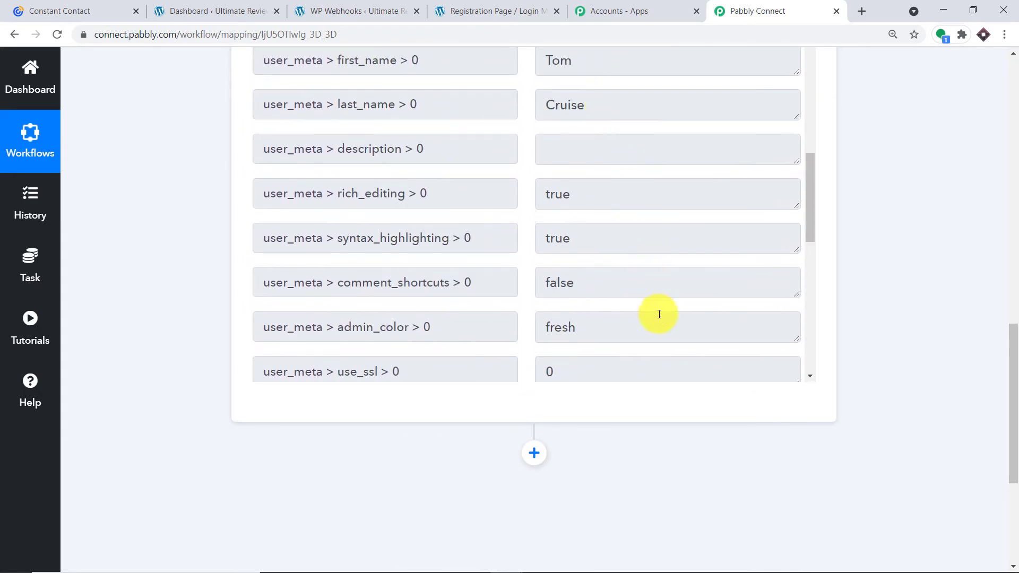
pyautogui.scroll(-7, 653, 314)
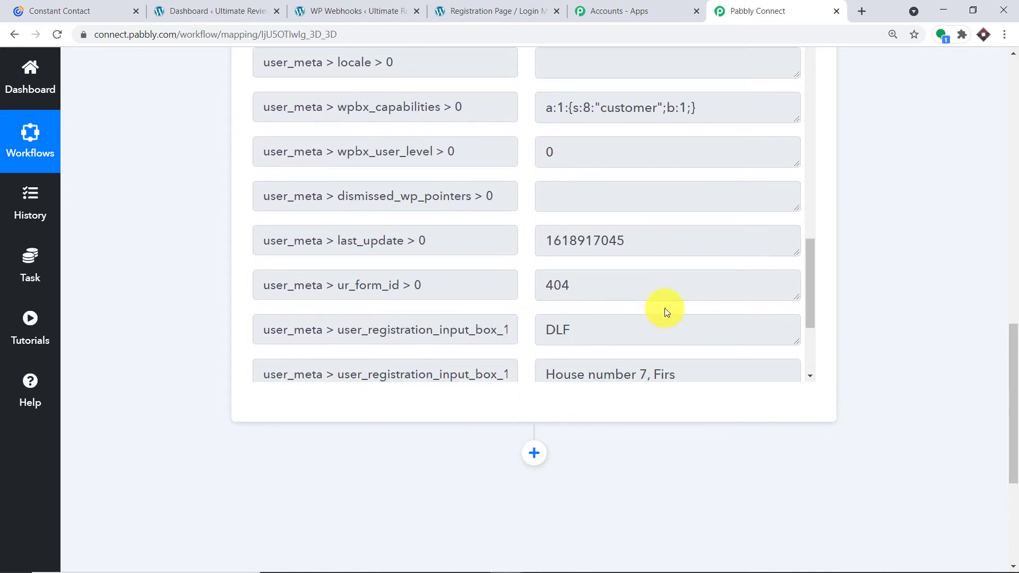
pyautogui.moveTo(1013, 353); pyautogui.dragTo(1016, 419)
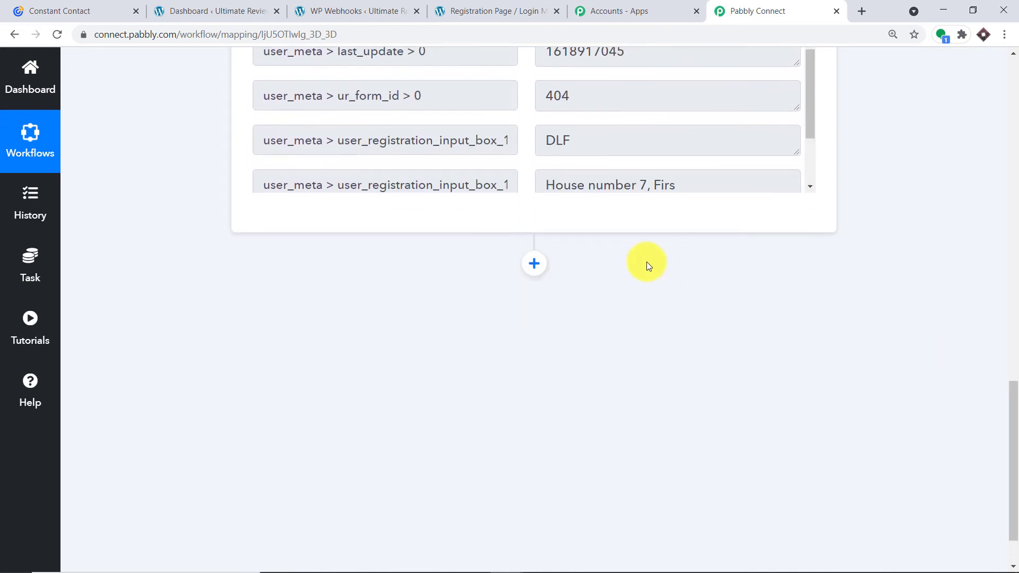
pyautogui.click(542, 266)
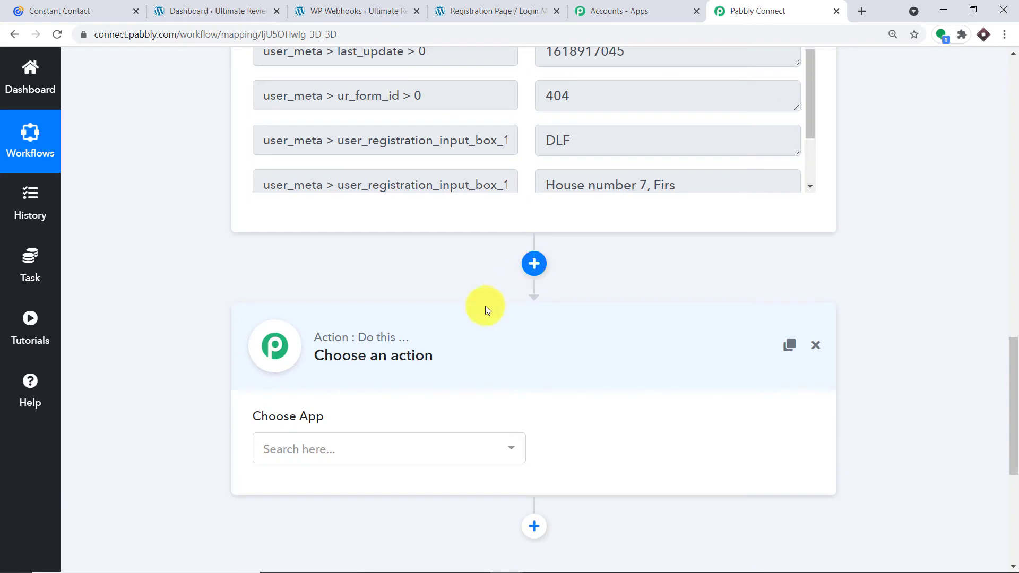
# Make the action step Constant Contact with the Create Contact event.
pyautogui.scroll(-2, 723, 345)
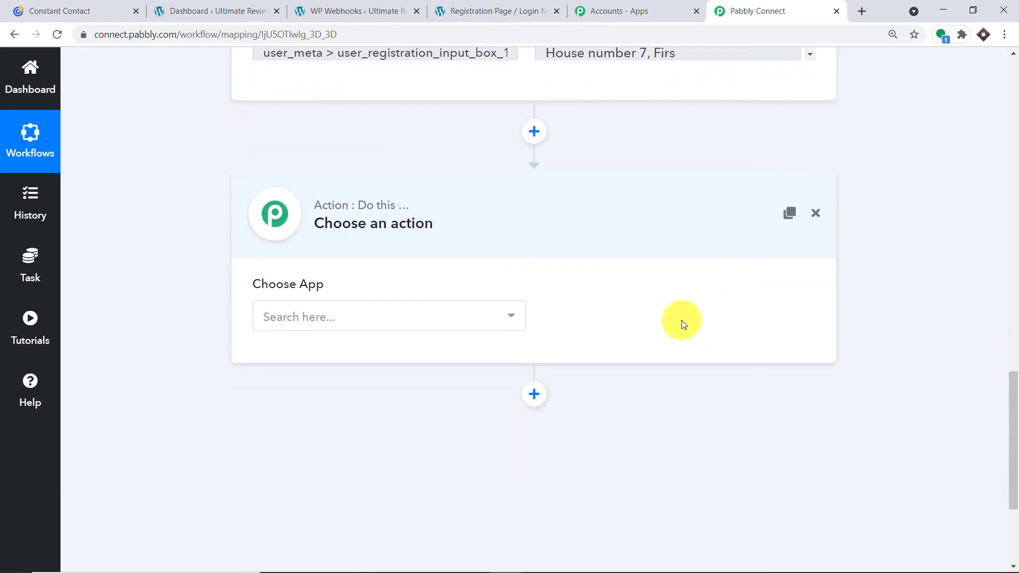
pyautogui.click(424, 317)
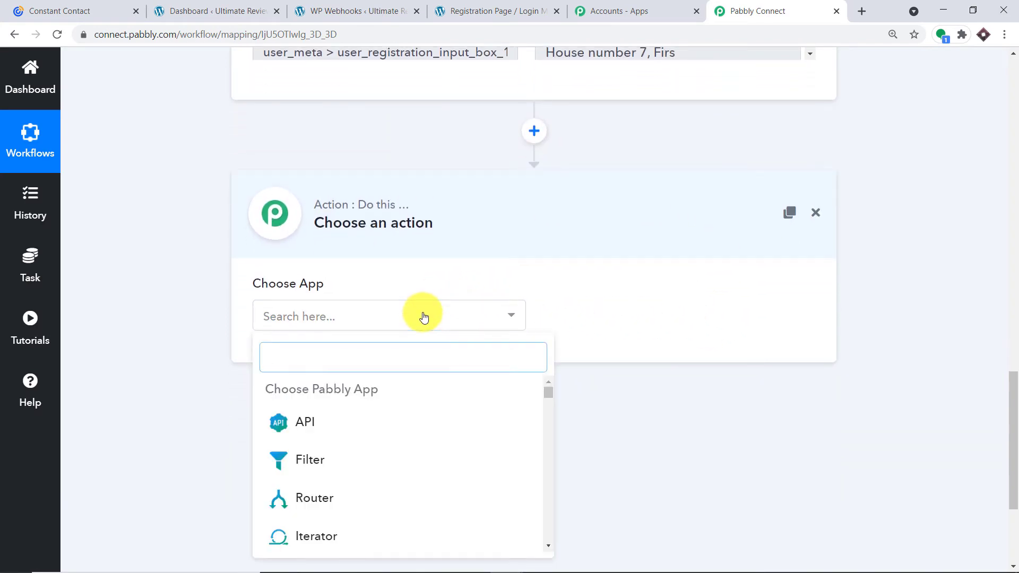
pyautogui.write('constant')
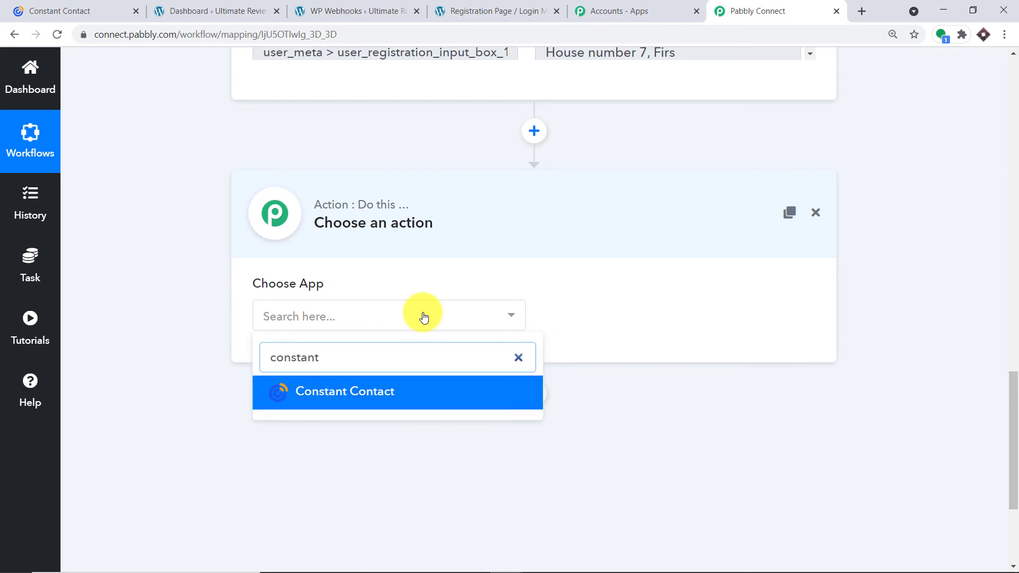
pyautogui.click(425, 391)
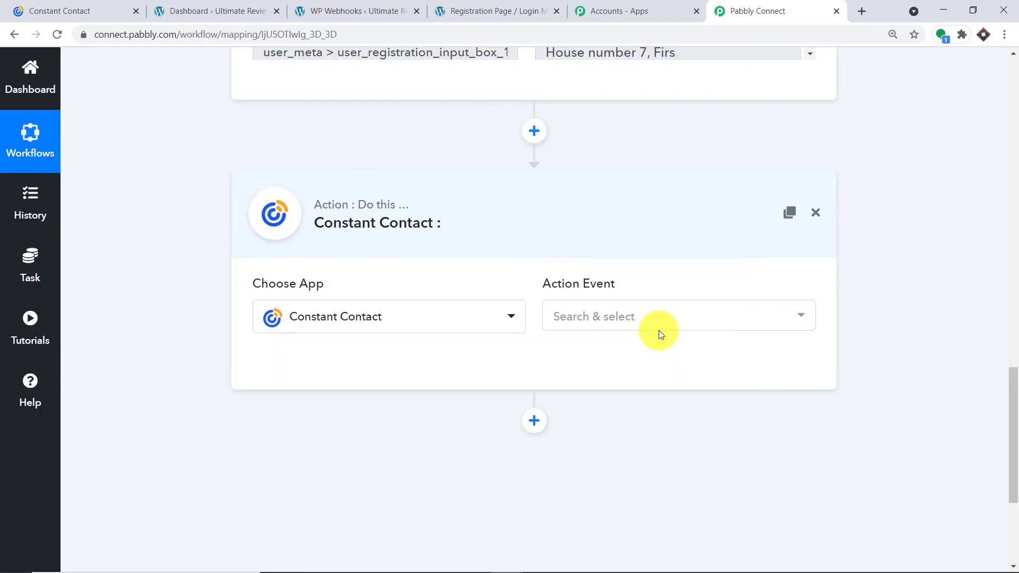
pyautogui.click(669, 329)
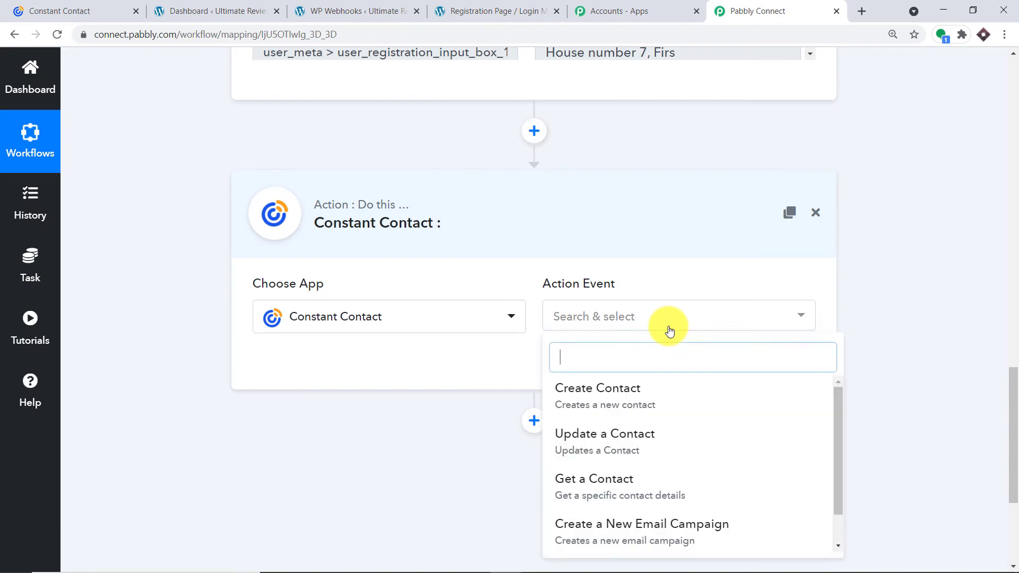
pyautogui.click(644, 406)
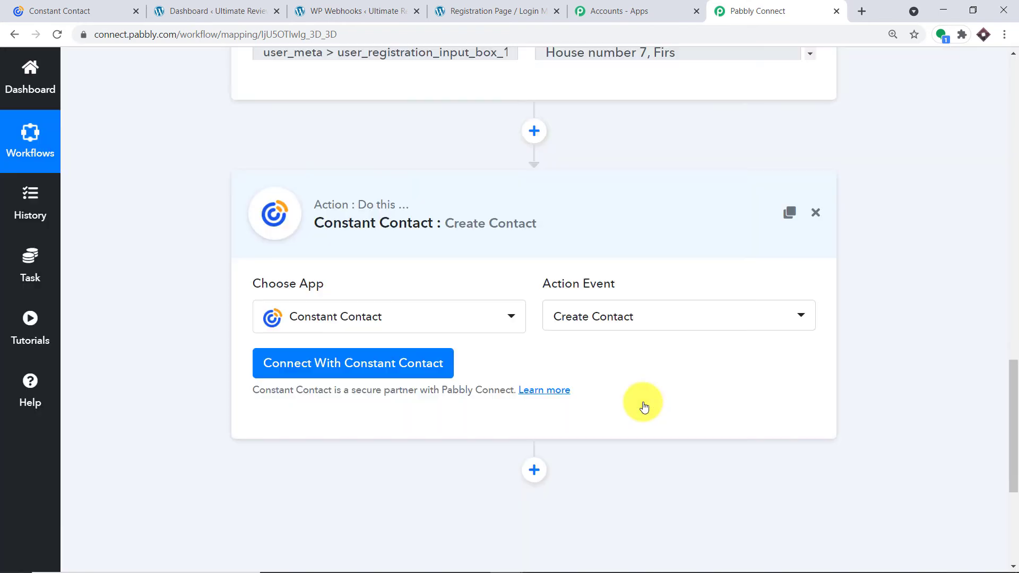
pyautogui.click(638, 316)
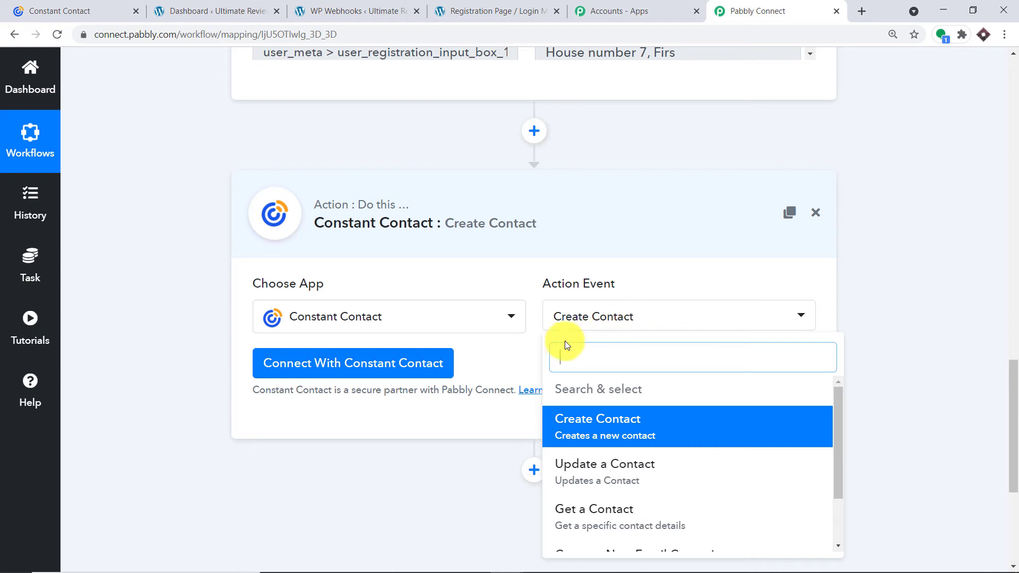
pyautogui.click(493, 360)
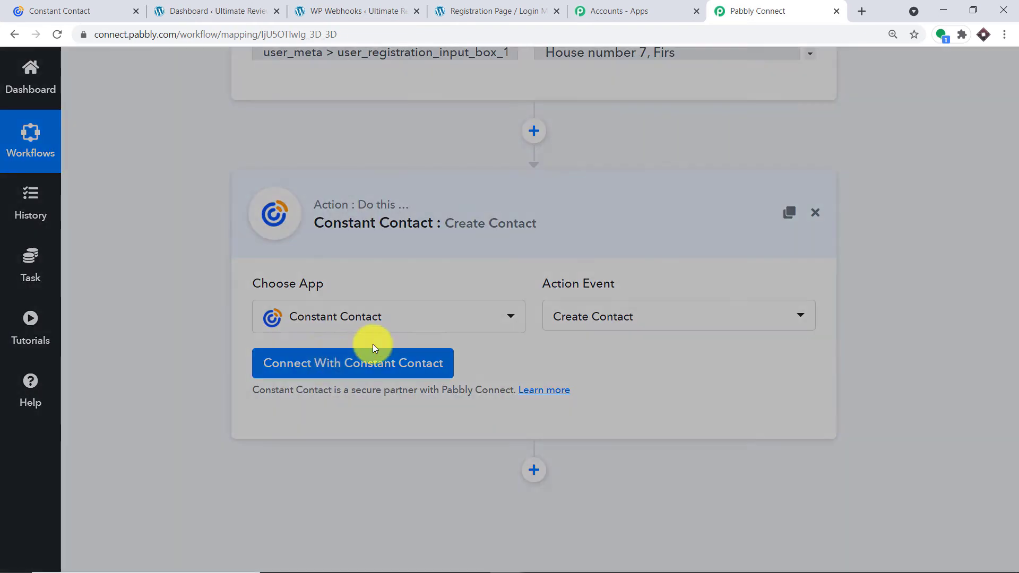
# Connect the Constant Contact account by allowing Pabbly Connect access in the approval popup.
pyautogui.click(365, 355)
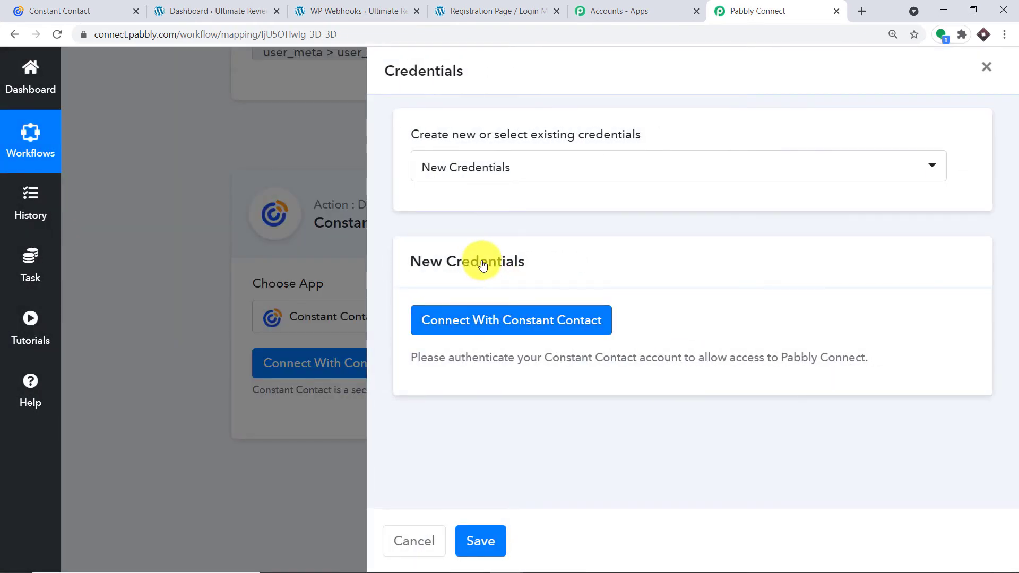
pyautogui.click(459, 317)
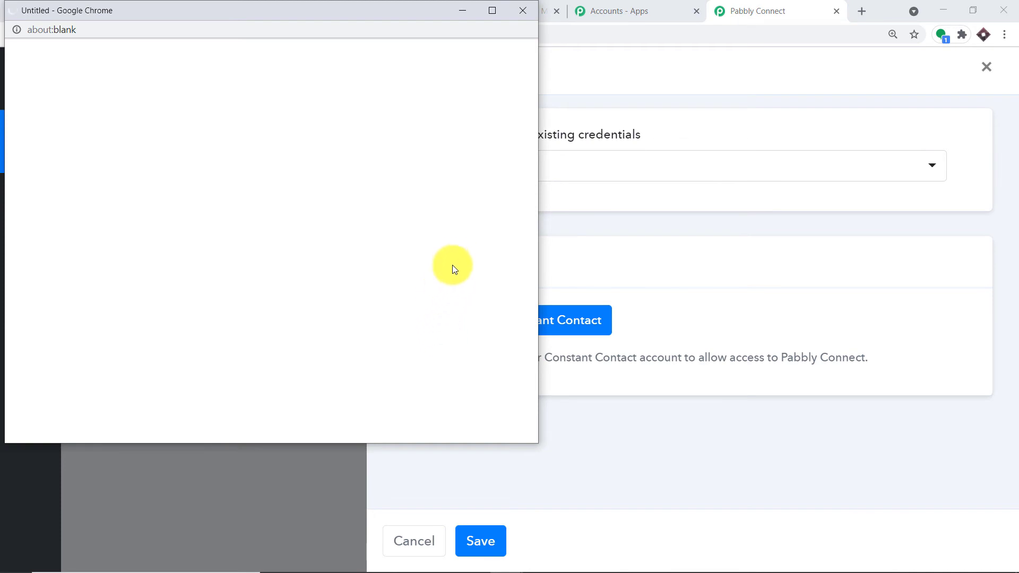
pyautogui.scroll(-3, 391, 221)
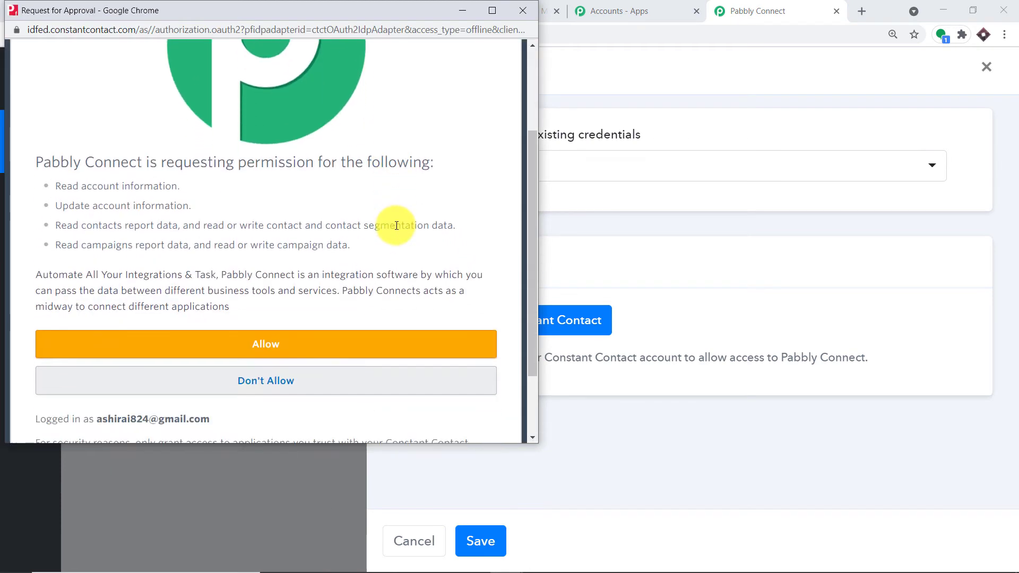
pyautogui.moveTo(285, 11); pyautogui.dragTo(539, 21)
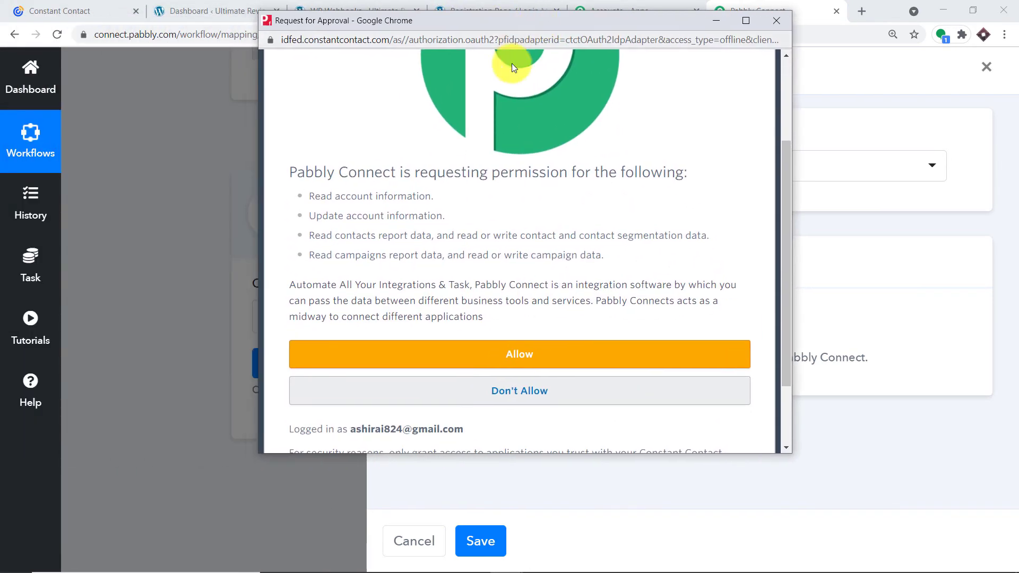
pyautogui.click(549, 359)
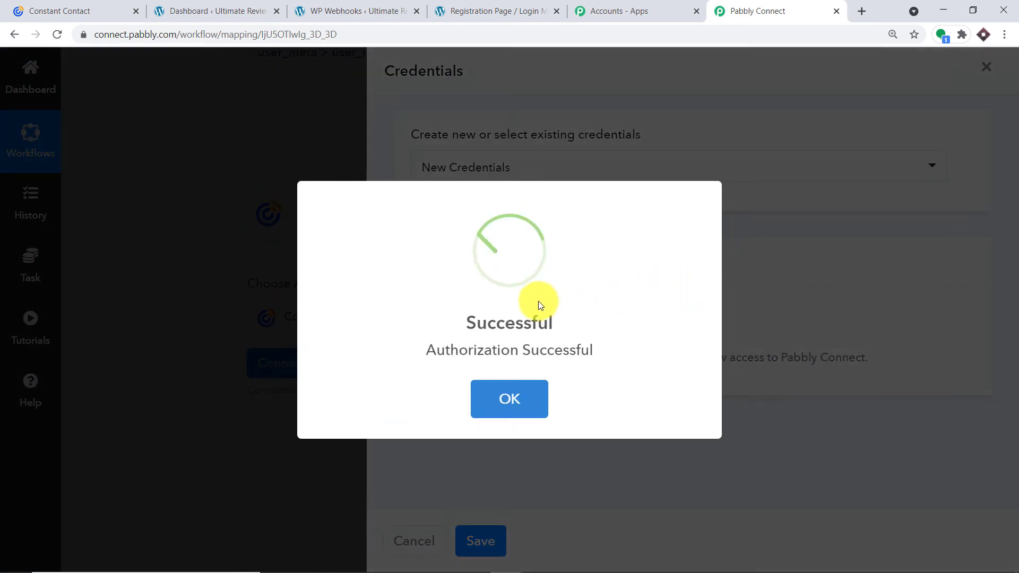
pyautogui.click(511, 408)
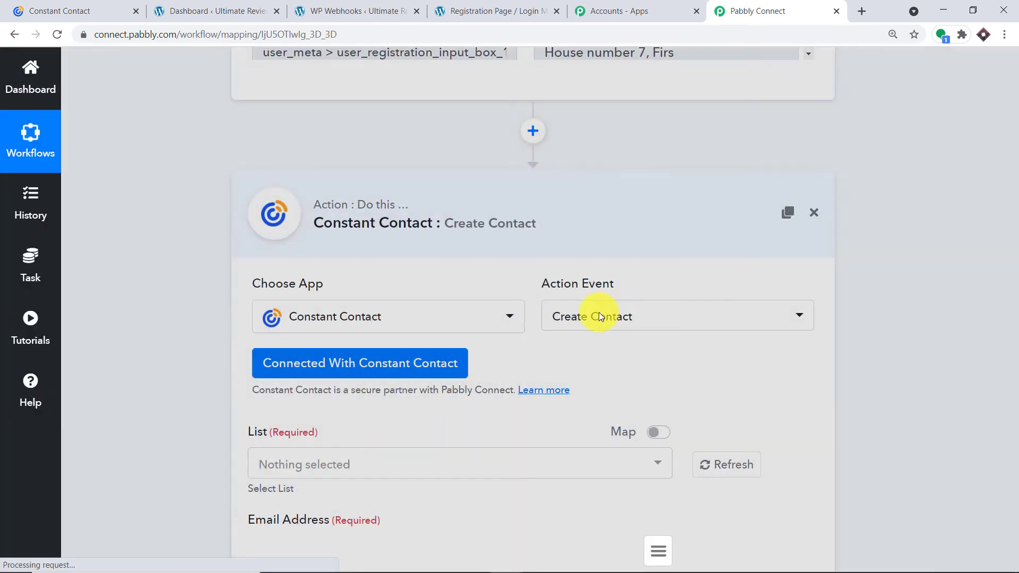
# Look over the Create Contact fields and open the List dropdown of Constant Contact lists.
pyautogui.scroll(-5, 590, 316)
pyautogui.scroll(-14, 591, 317)
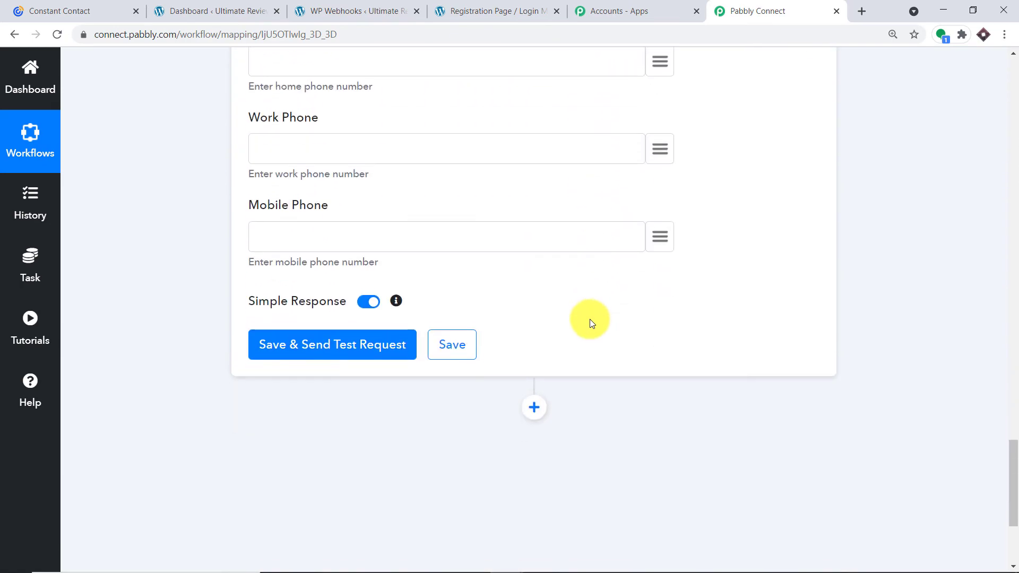
pyautogui.scroll(16, 590, 319)
pyautogui.scroll(3, 591, 320)
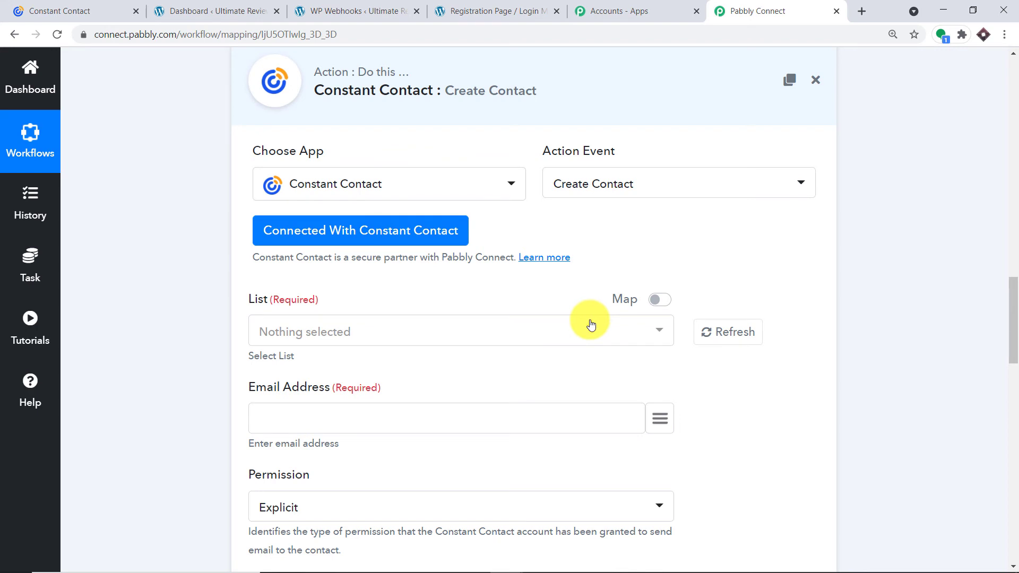
pyautogui.scroll(-1, 590, 320)
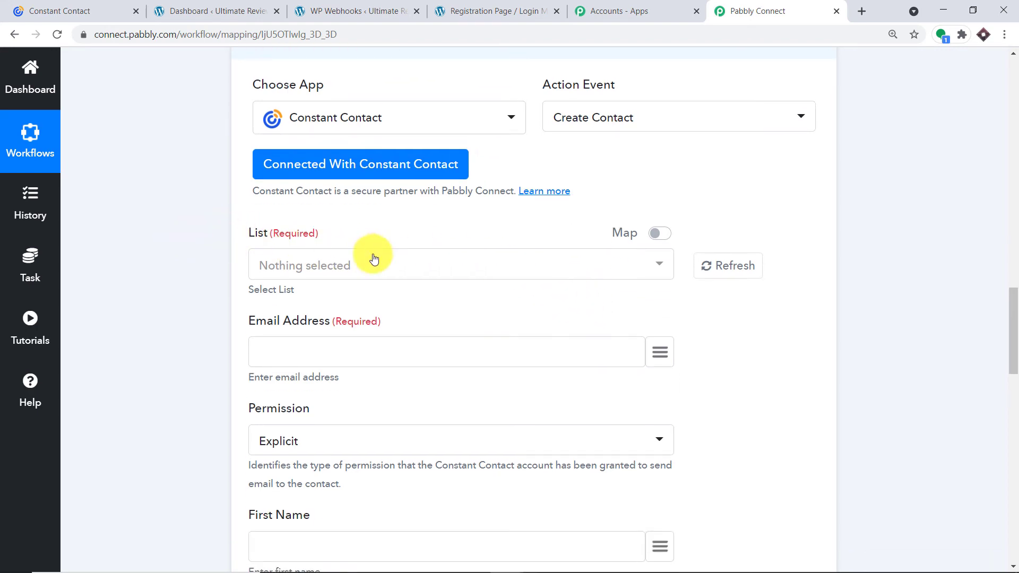
pyautogui.click(308, 270)
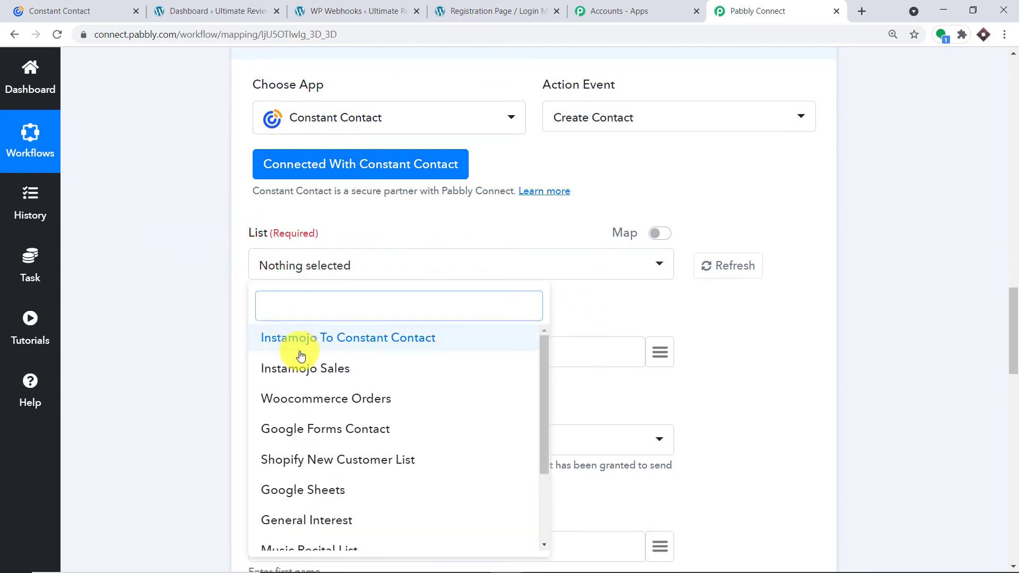
pyautogui.scroll(-5, 364, 387)
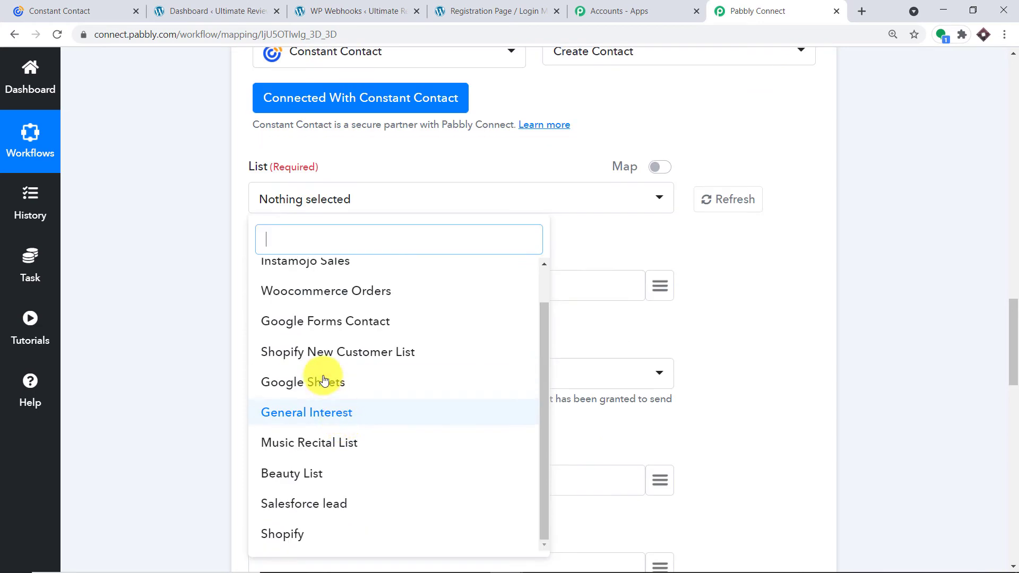
# Compare the 11 lists on Constant Contact's Lists page with the workflow's List choices.
pyautogui.click(56, 8)
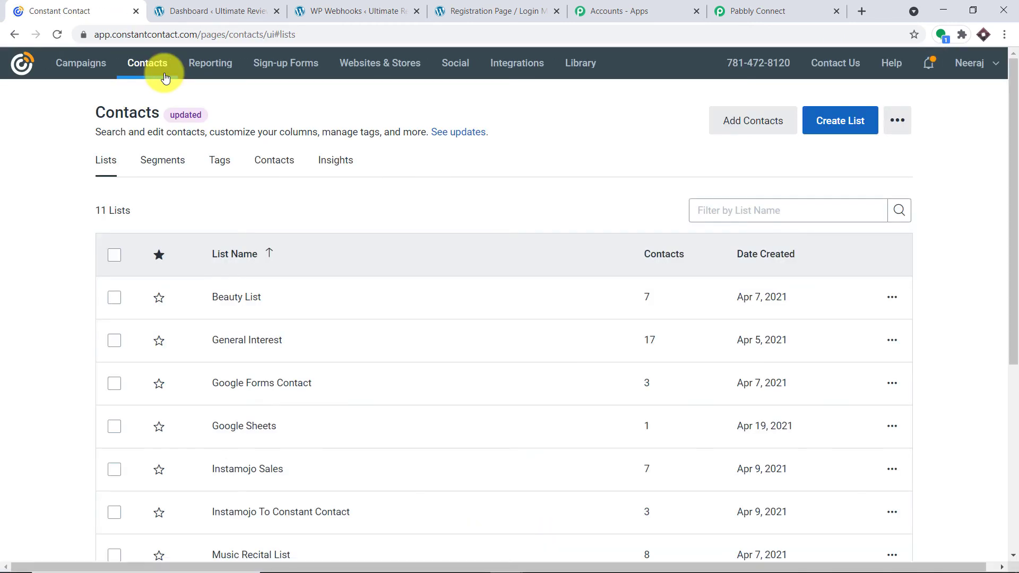
pyautogui.scroll(-1, 319, 255)
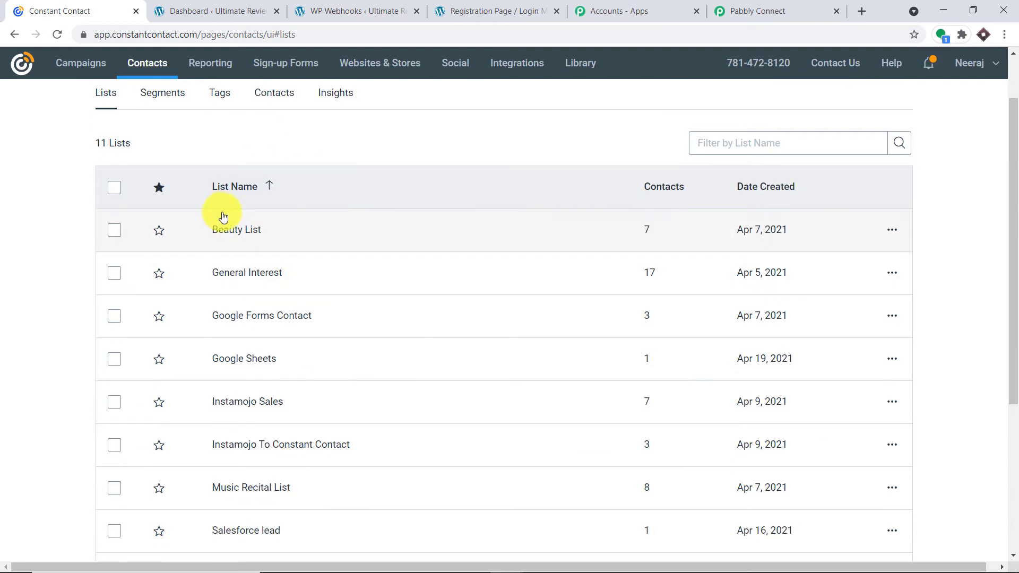
pyautogui.scroll(-3, 213, 297)
pyautogui.scroll(-2, 204, 352)
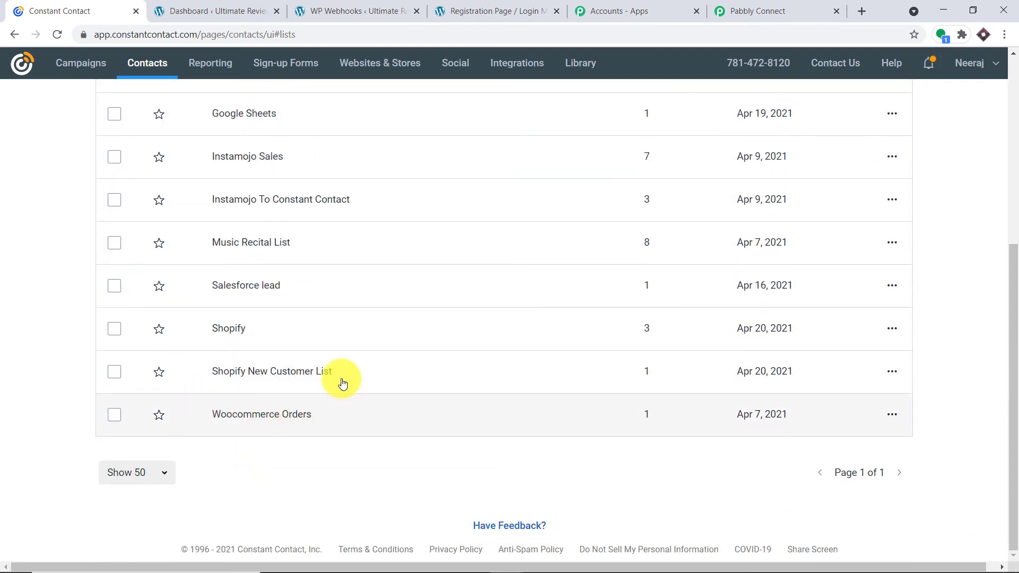
pyautogui.scroll(3, 401, 237)
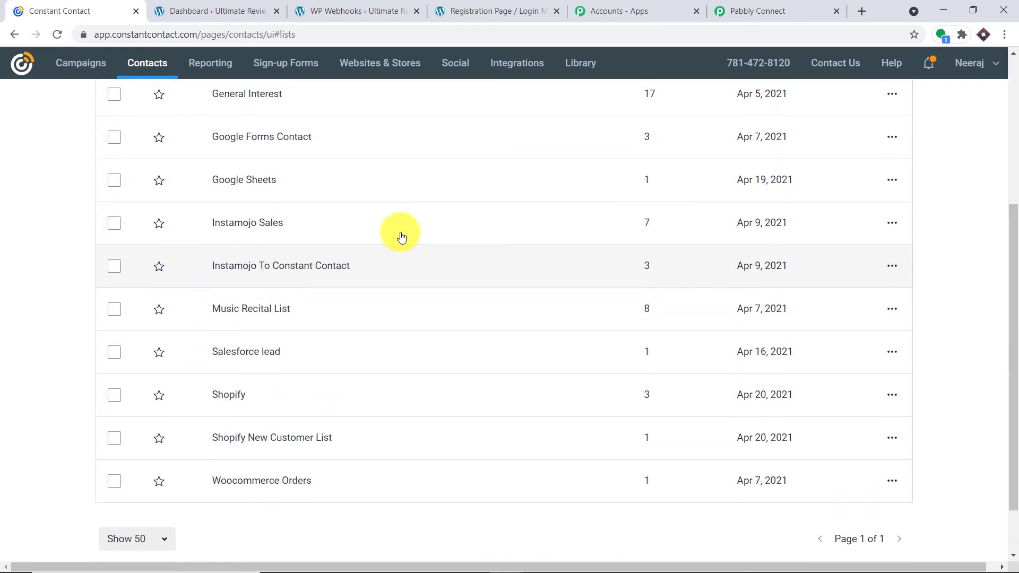
pyautogui.scroll(2, 371, 234)
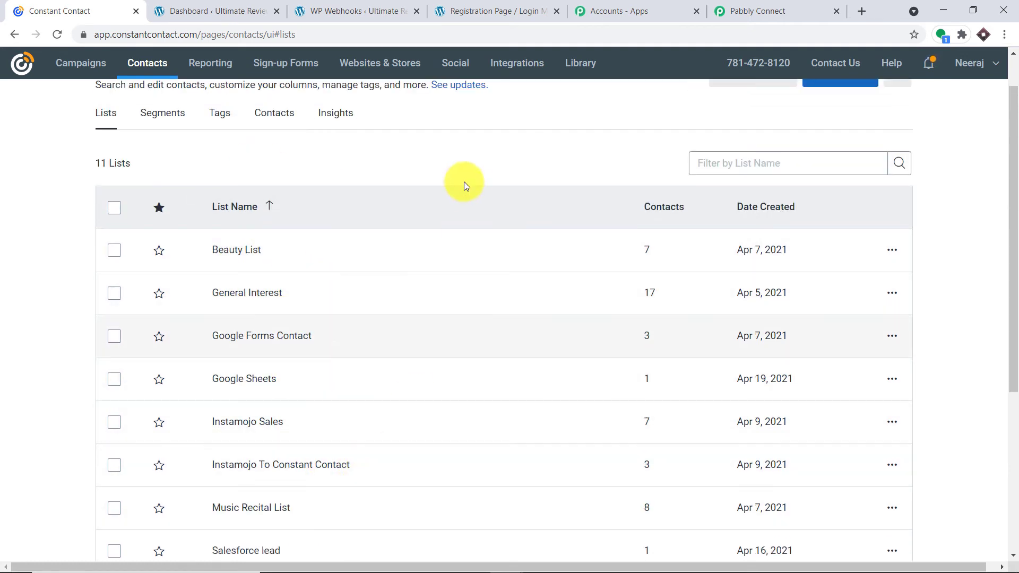
pyautogui.click(774, 8)
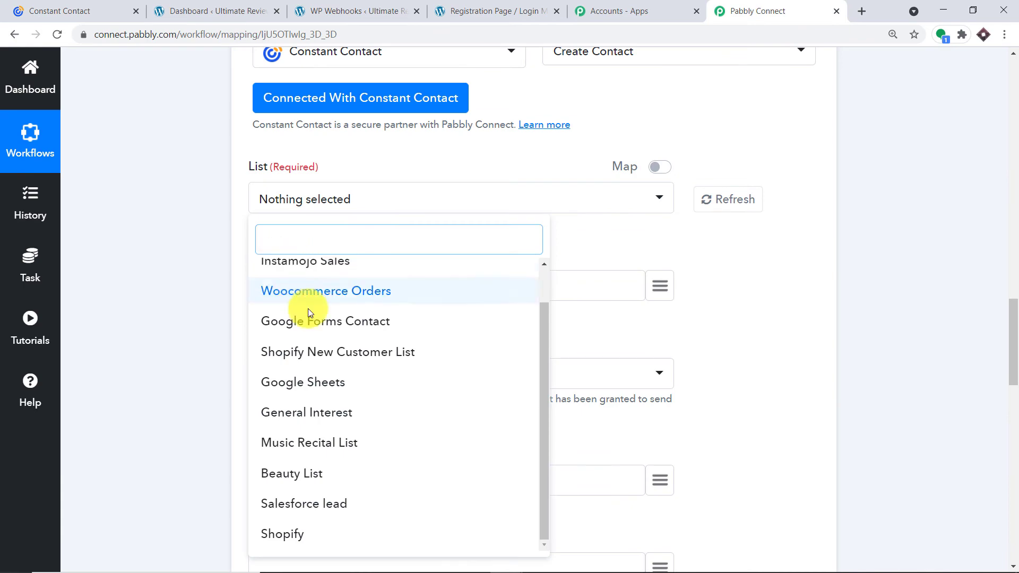
pyautogui.click(117, 4)
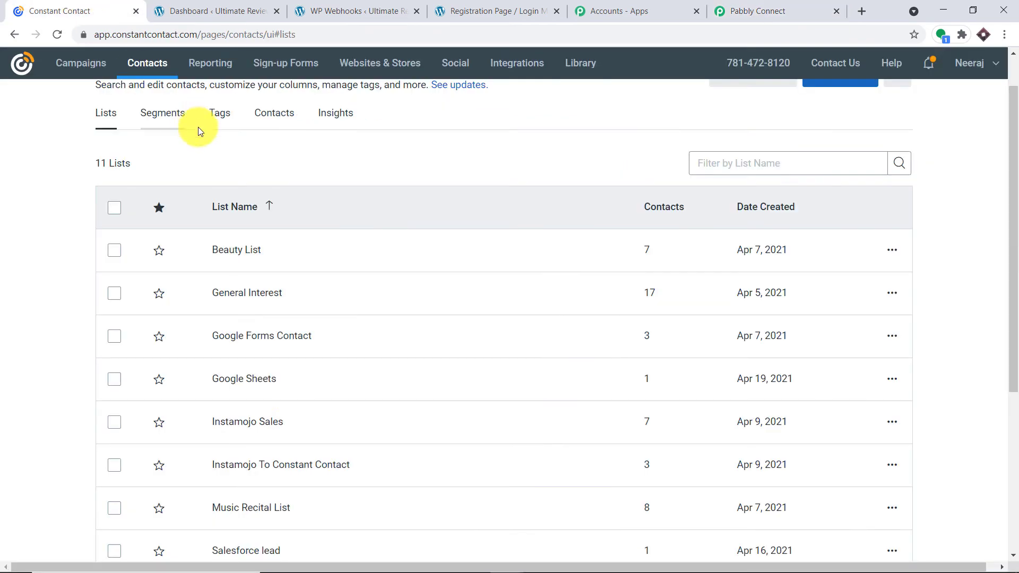
pyautogui.click(738, 9)
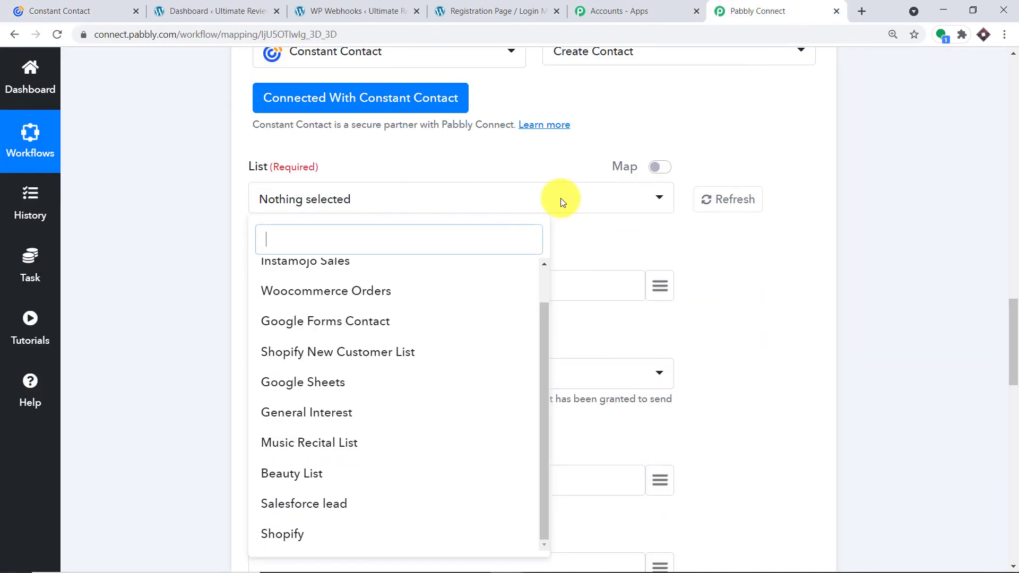
# Create a new empty Constant Contact list named 'WordPress List' and return to the workflow.
pyautogui.click(88, 8)
pyautogui.scroll(1, 606, 152)
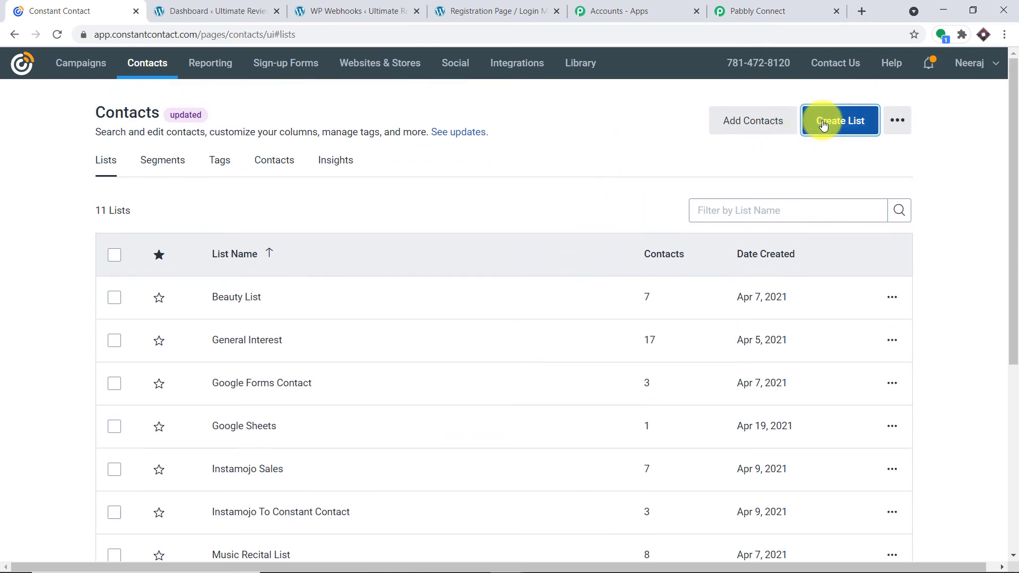
pyautogui.click(822, 120)
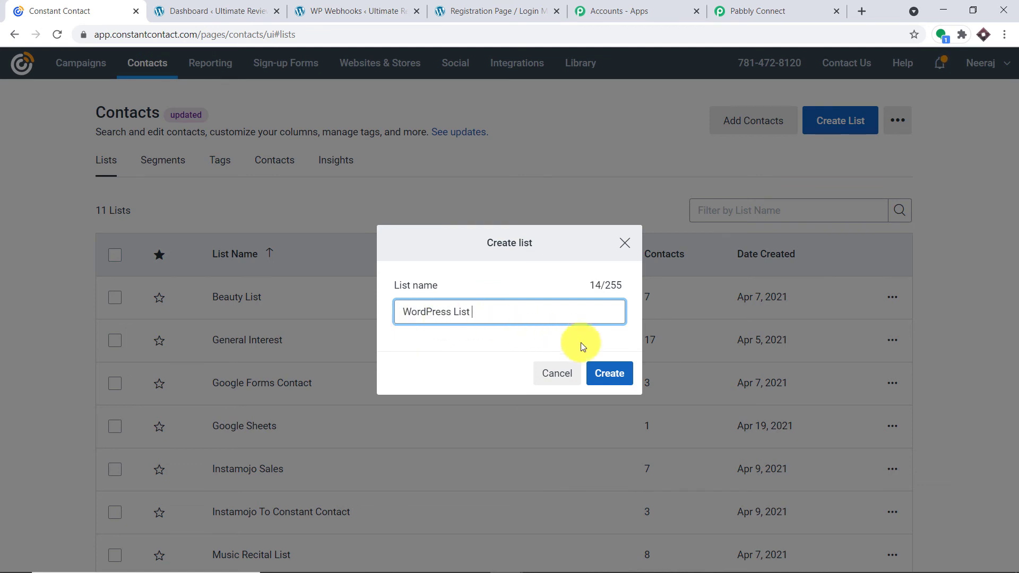
pyautogui.click(605, 372)
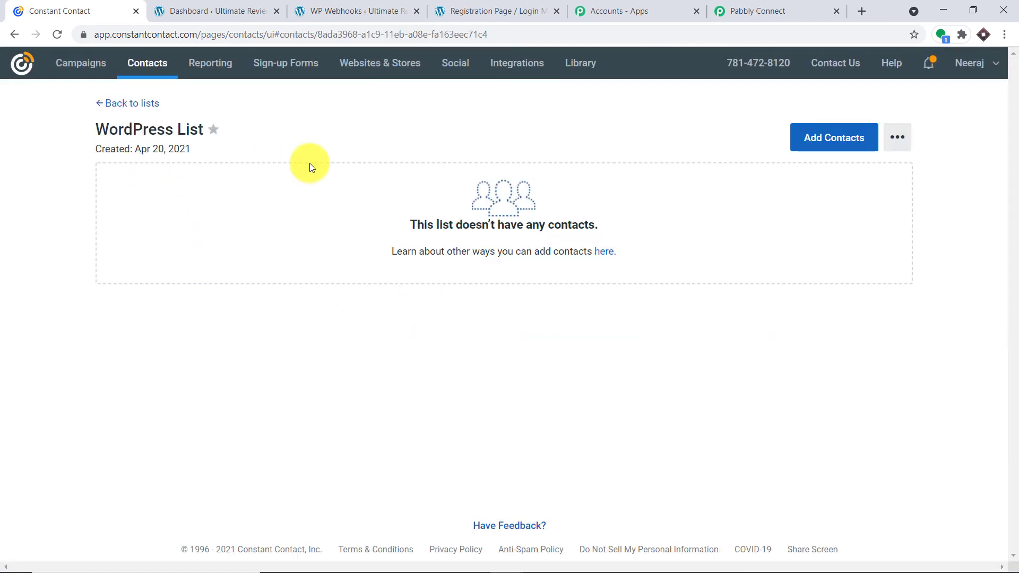
pyautogui.click(759, 11)
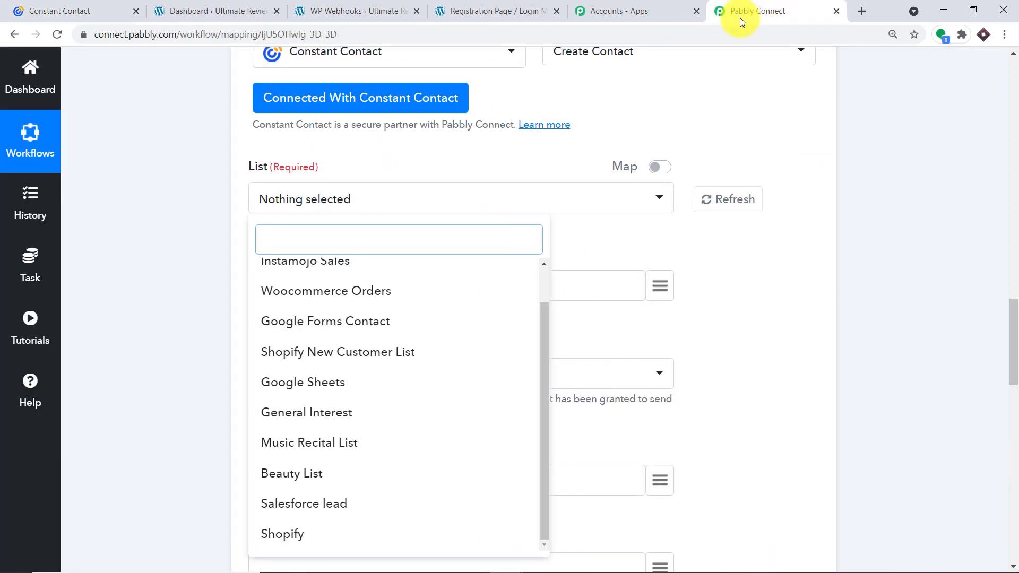
# Refresh the lists and set the Create Contact List to 'WordPress List'.
pyautogui.click(720, 199)
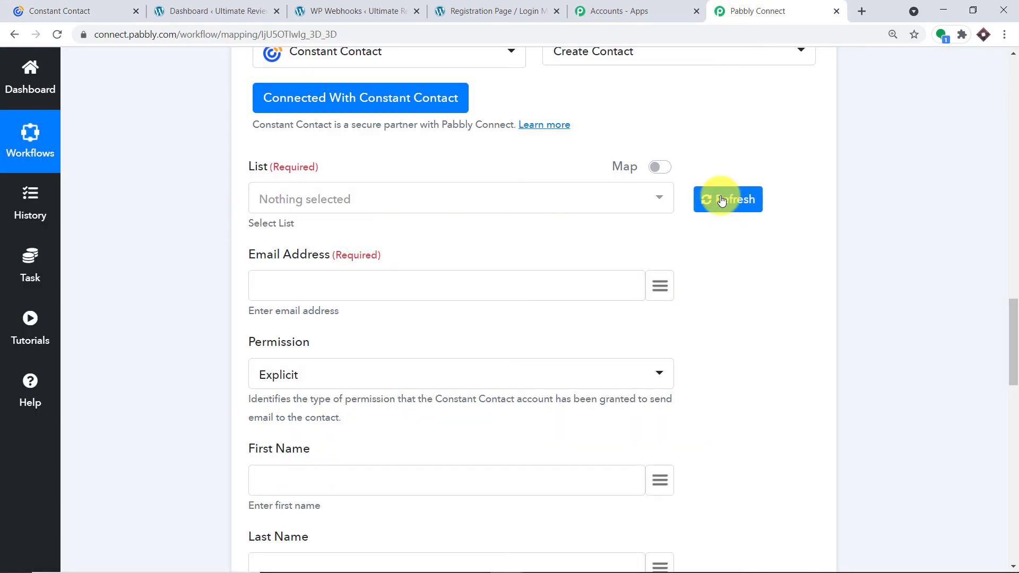
pyautogui.click(597, 200)
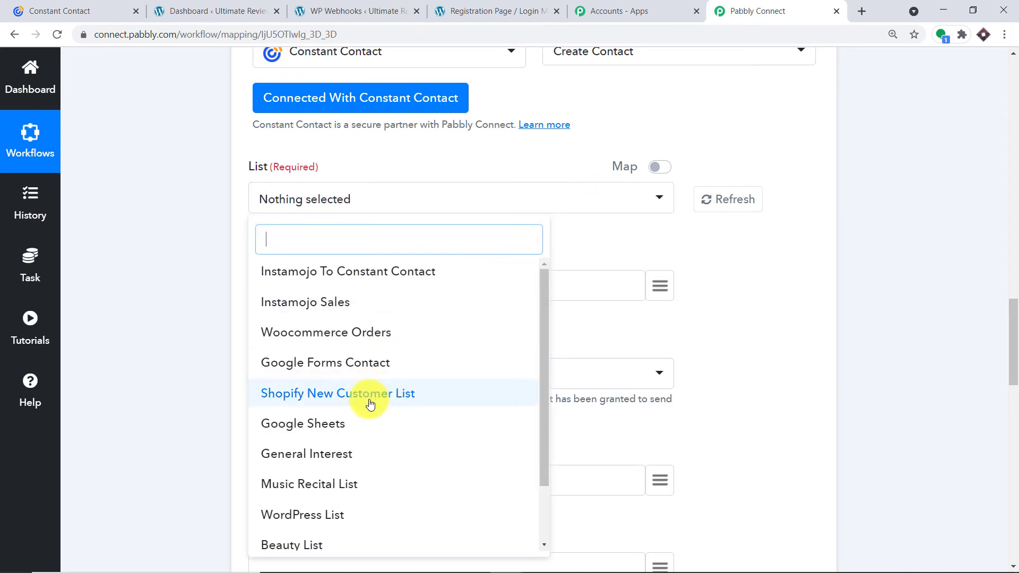
pyautogui.click(352, 523)
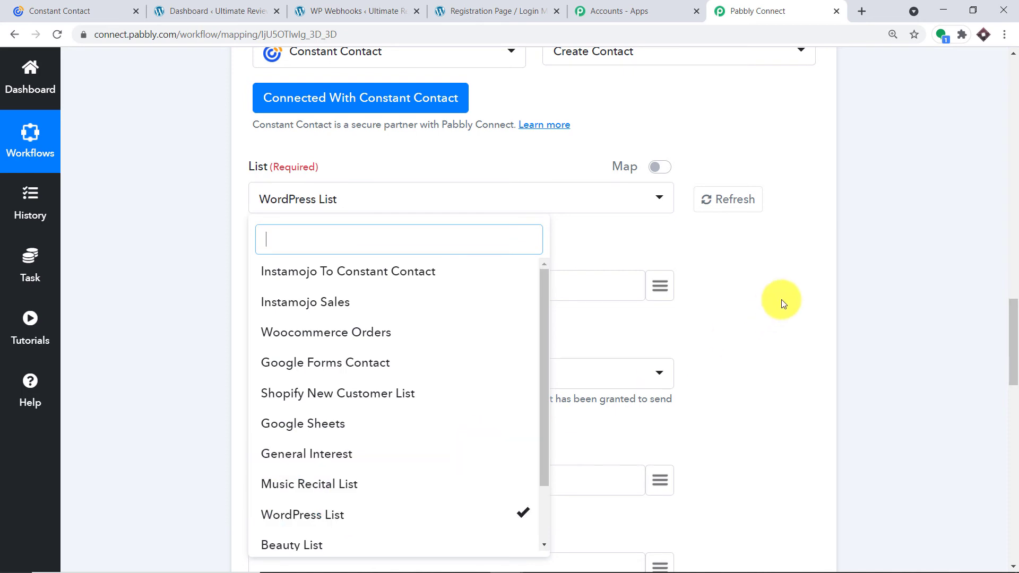
pyautogui.click(794, 281)
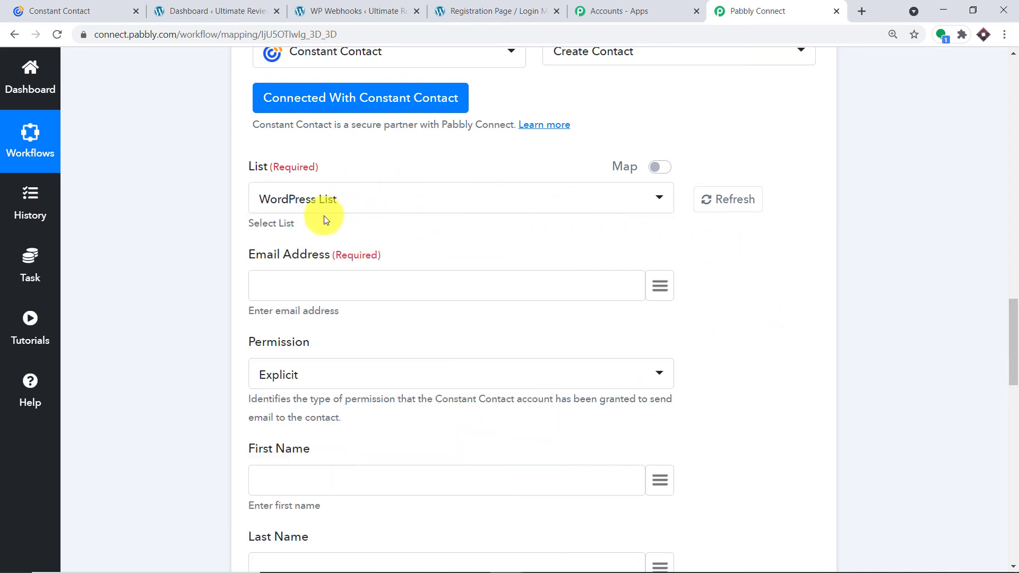
pyautogui.scroll(-3, 380, 234)
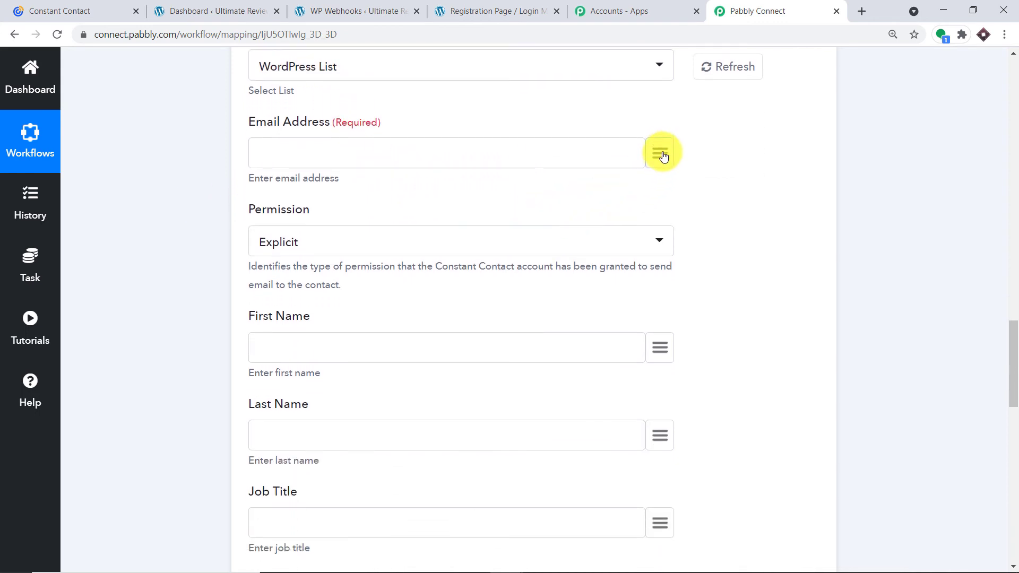
# Map Email Address to the registrant's user_email from the WordPress: User Registers data.
pyautogui.click(662, 154)
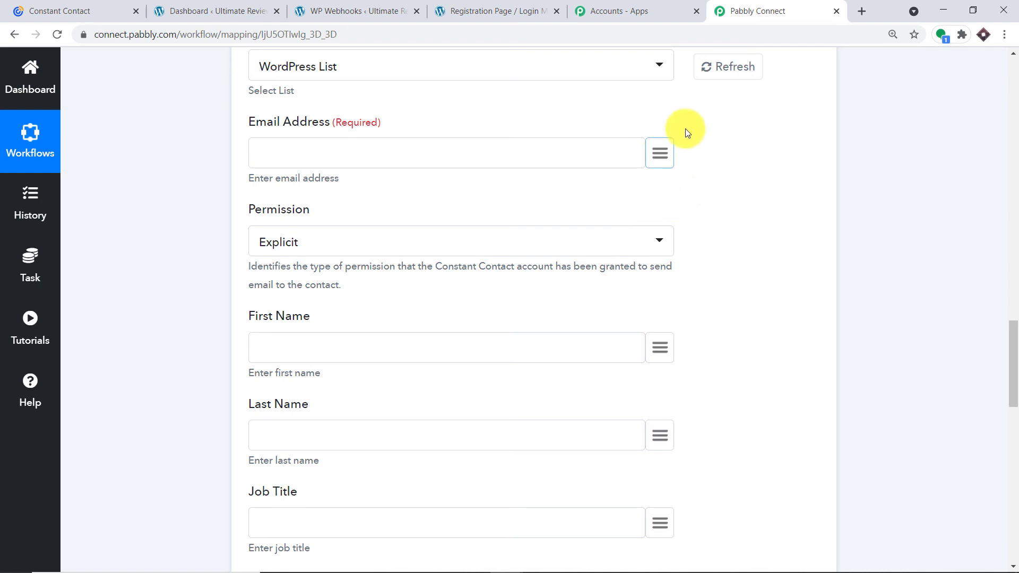
pyautogui.click(660, 160)
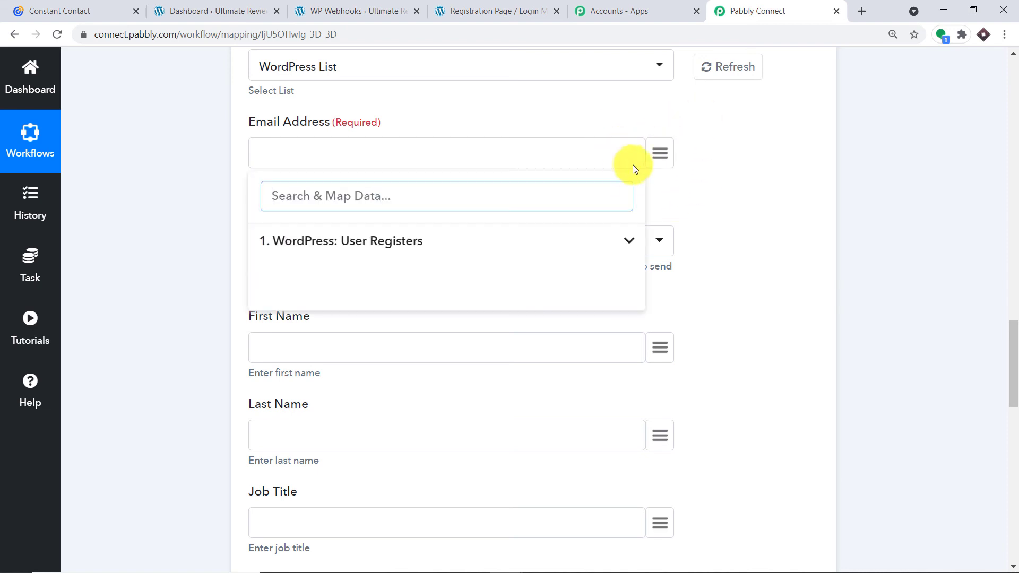
pyautogui.click(334, 243)
pyautogui.scroll(-4, 357, 349)
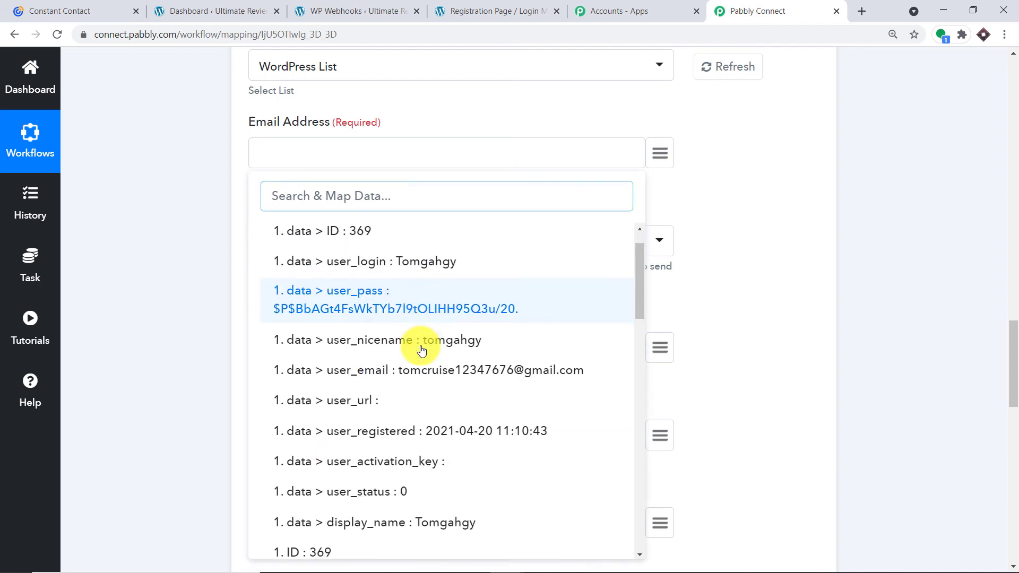
pyautogui.scroll(3, 419, 348)
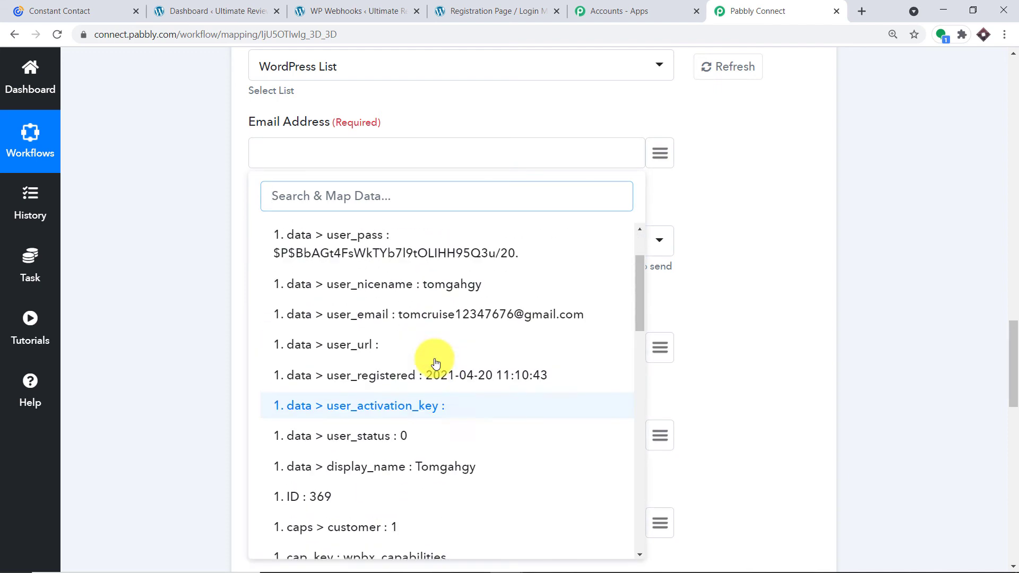
pyautogui.click(421, 349)
pyautogui.scroll(-1, 435, 318)
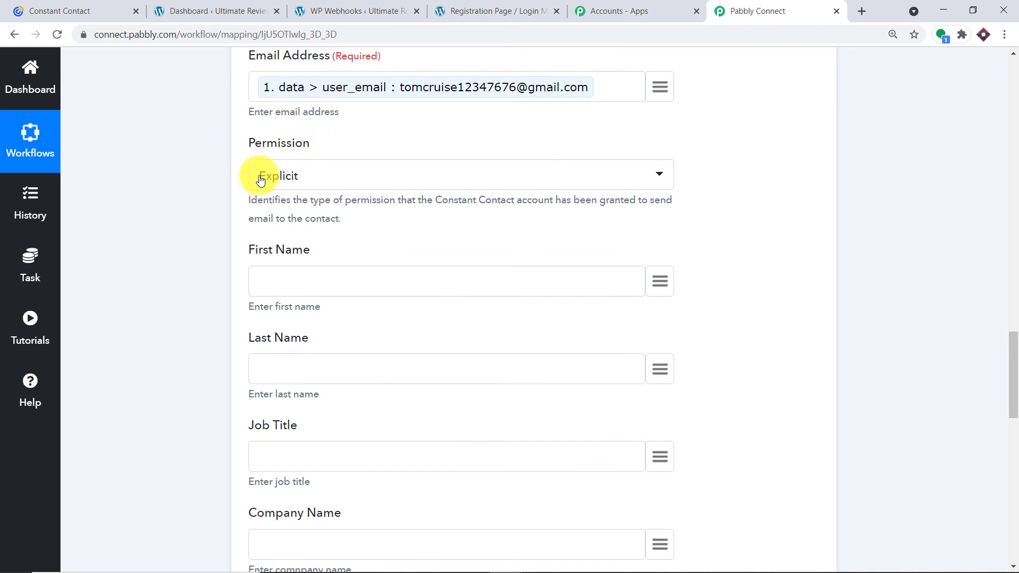
pyautogui.scroll(-1, 278, 248)
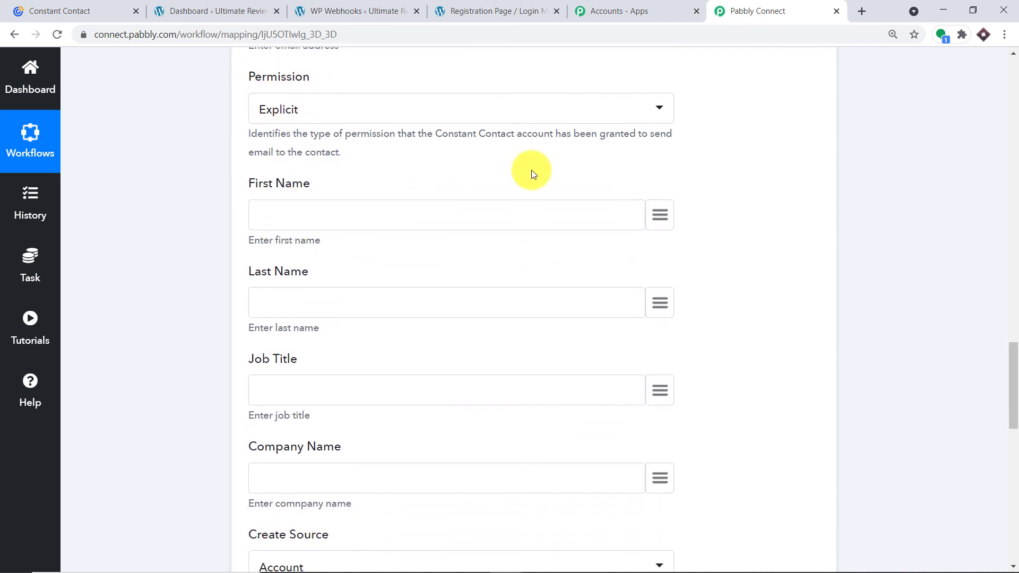
# Map First Name to first_name and Last Name to last_name.
pyautogui.click(660, 214)
pyautogui.scroll(-5, 460, 364)
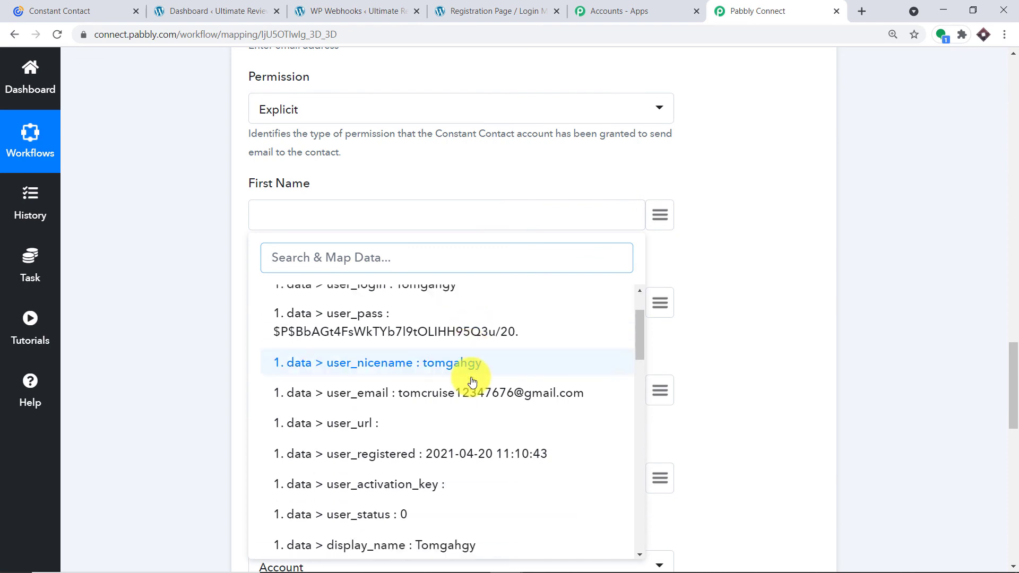
pyautogui.scroll(-4, 473, 391)
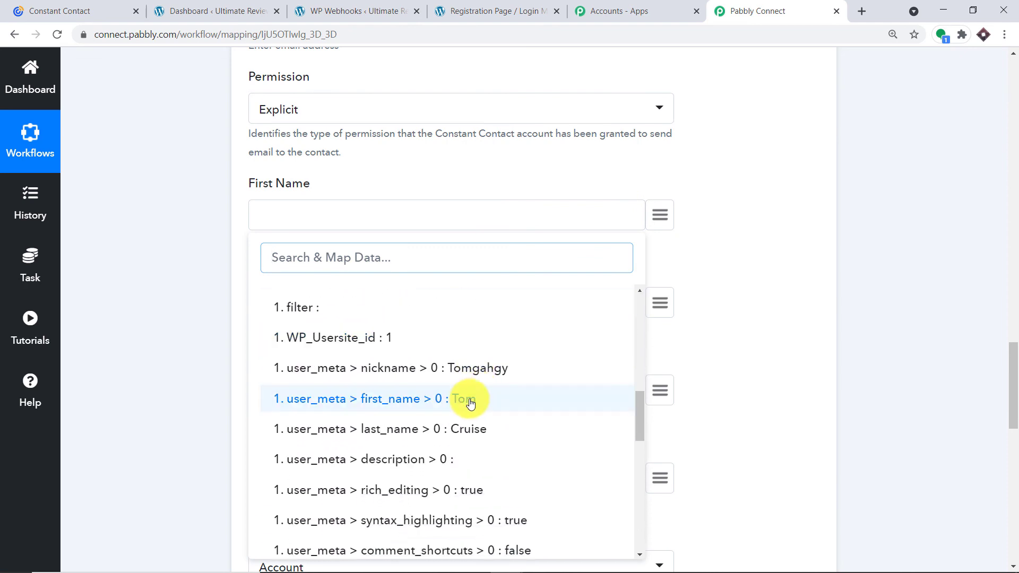
pyautogui.click(467, 398)
pyautogui.scroll(-1, 491, 368)
pyautogui.click(660, 236)
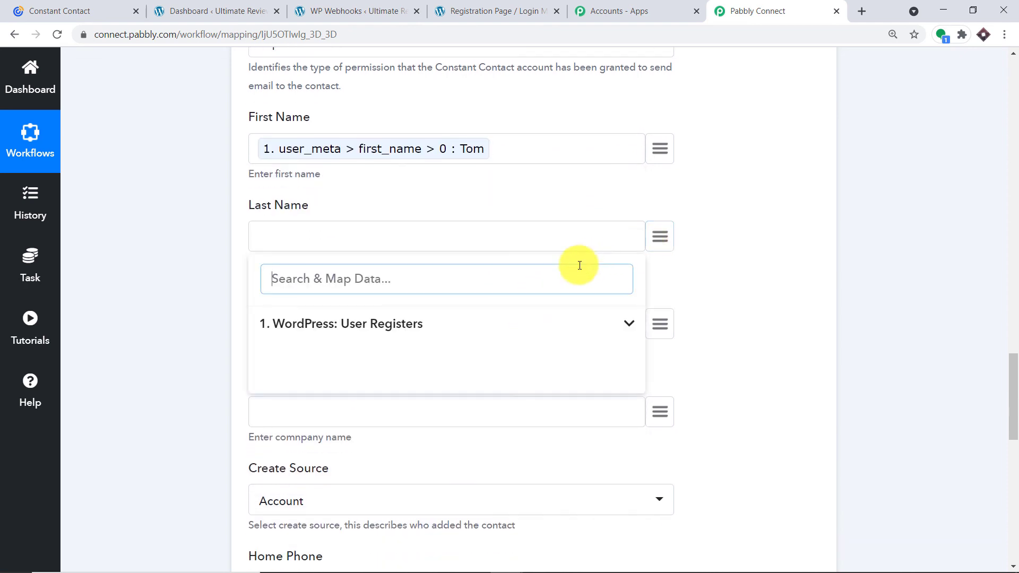
pyautogui.scroll(-8, 474, 389)
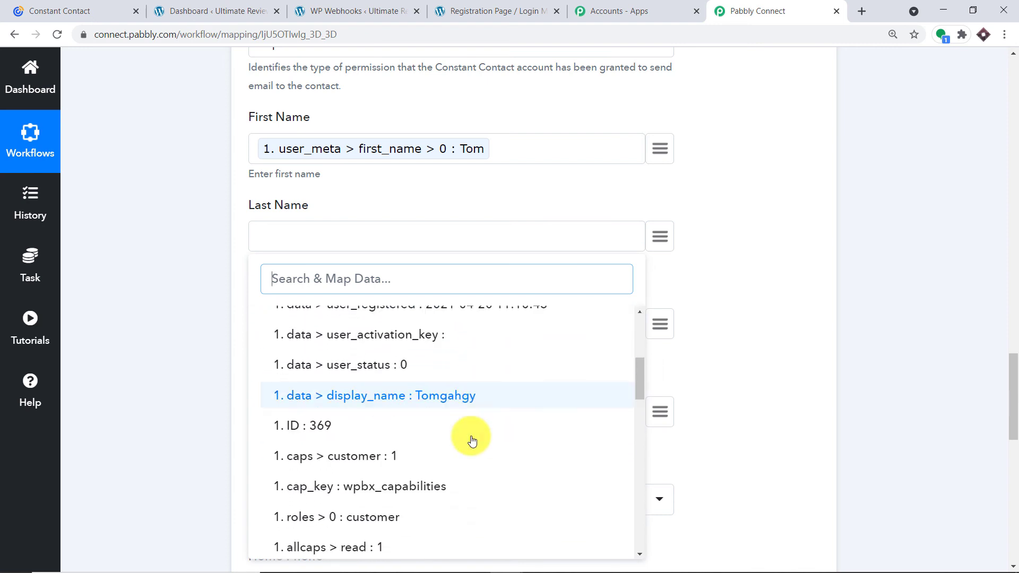
pyautogui.click(466, 457)
pyautogui.scroll(-3, 499, 367)
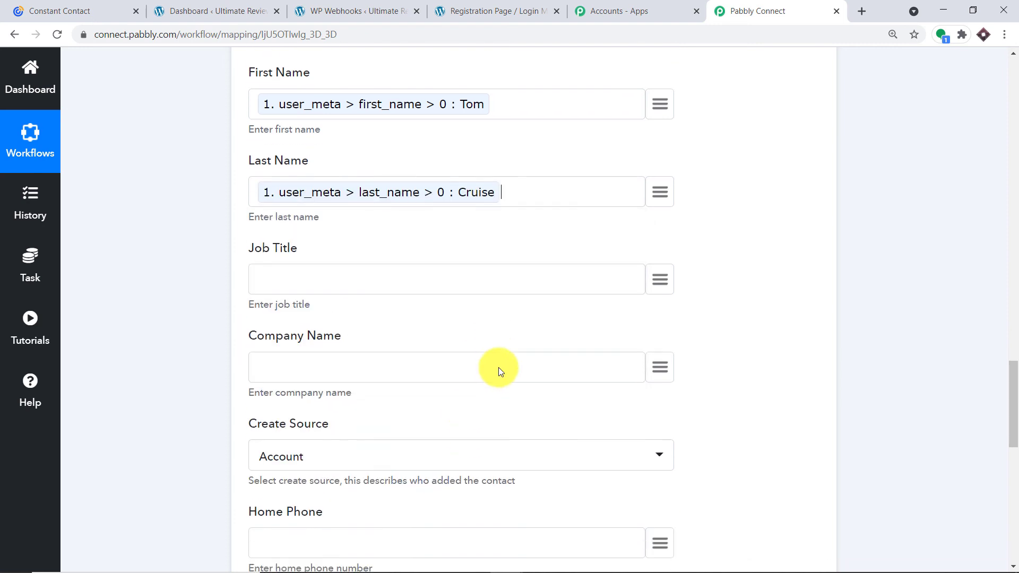
# Map Company Name to the registration field holding DLF, found by searching 'dl'.
pyautogui.click(660, 280)
pyautogui.click(393, 365)
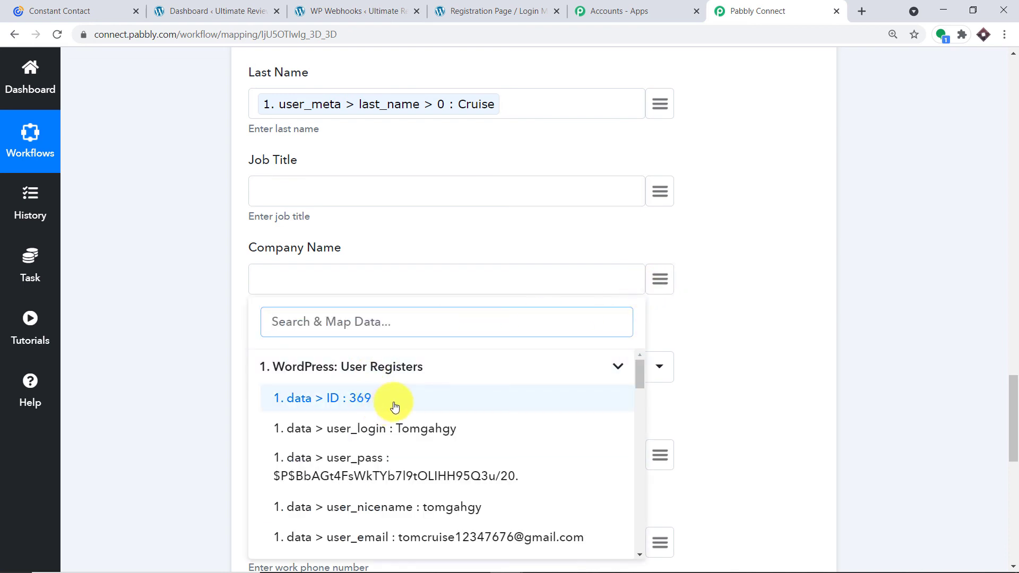
pyautogui.scroll(-10, 394, 407)
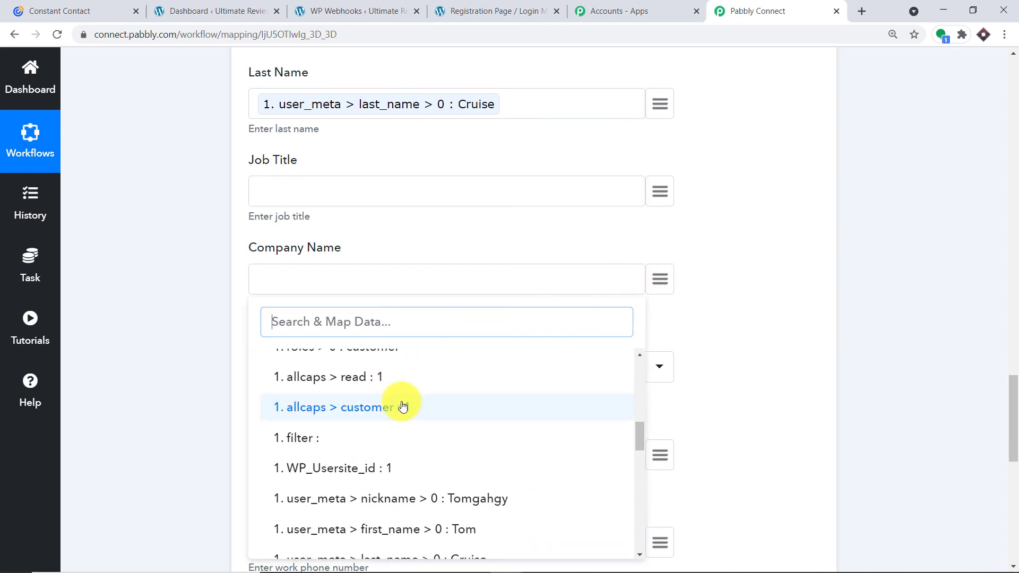
pyautogui.write('dlf')
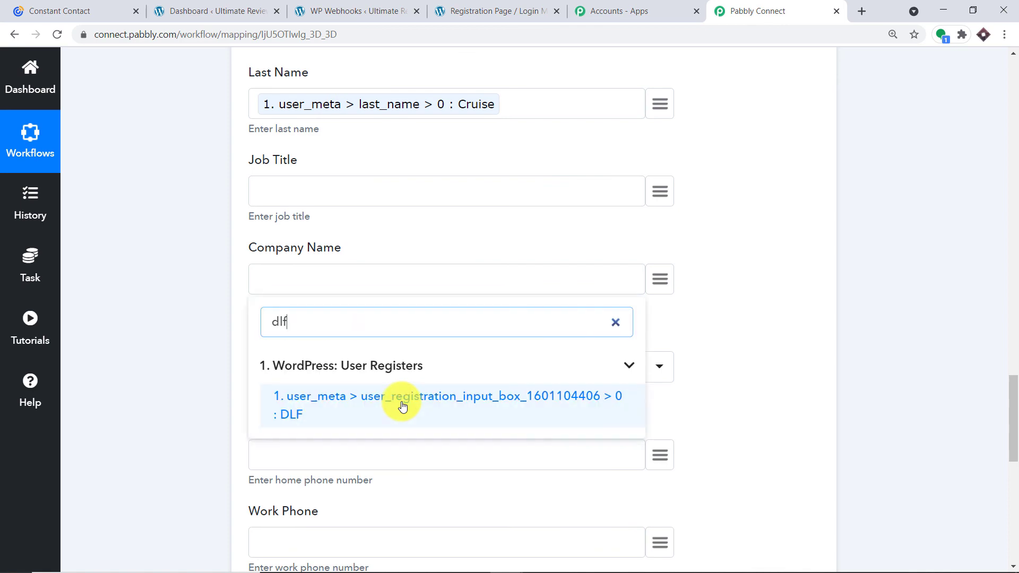
pyautogui.click(401, 404)
pyautogui.scroll(-3, 400, 402)
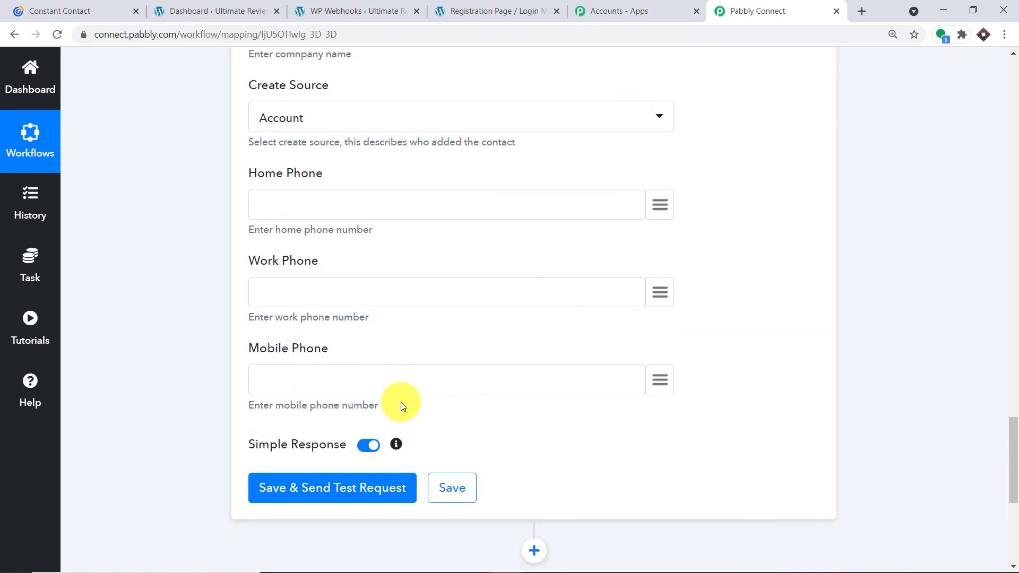
pyautogui.click(661, 208)
pyautogui.click(430, 293)
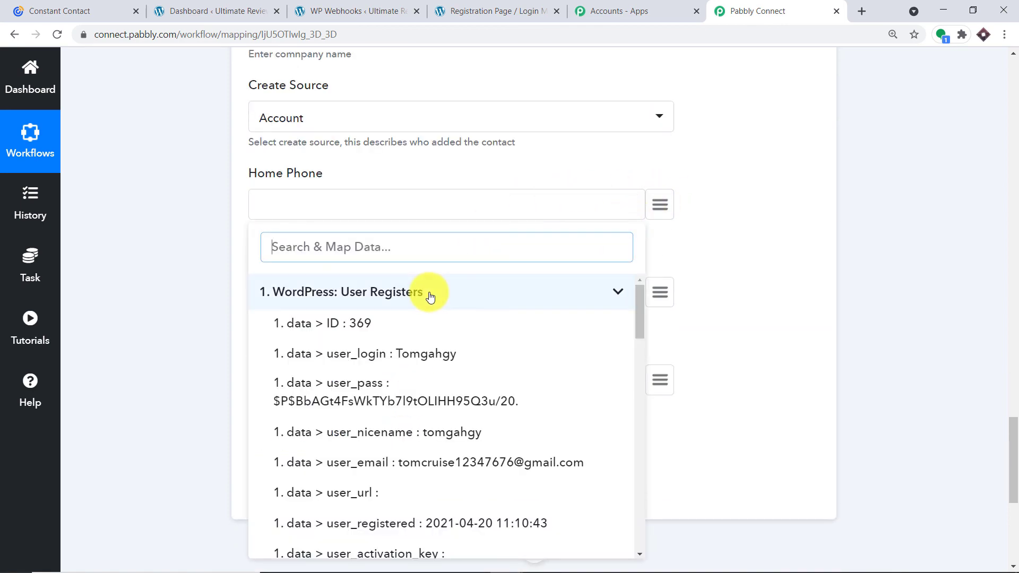
pyautogui.write('7')
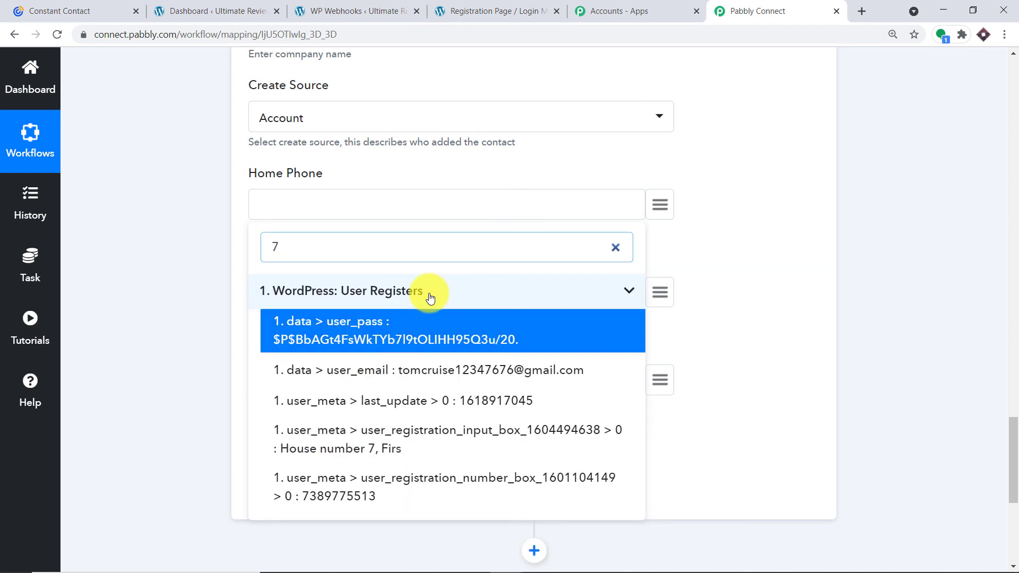
pyautogui.click(411, 504)
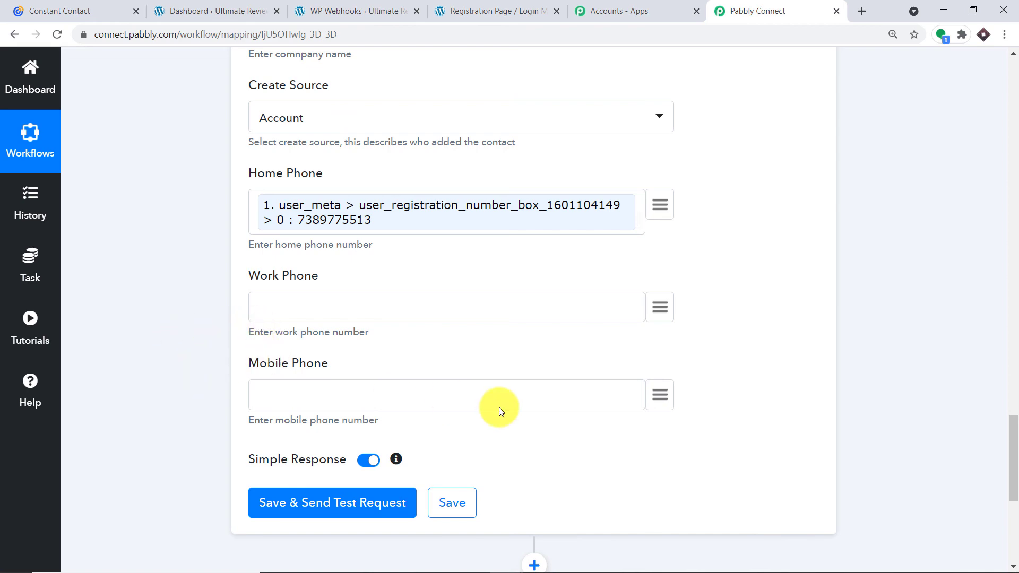
pyautogui.scroll(10, 499, 407)
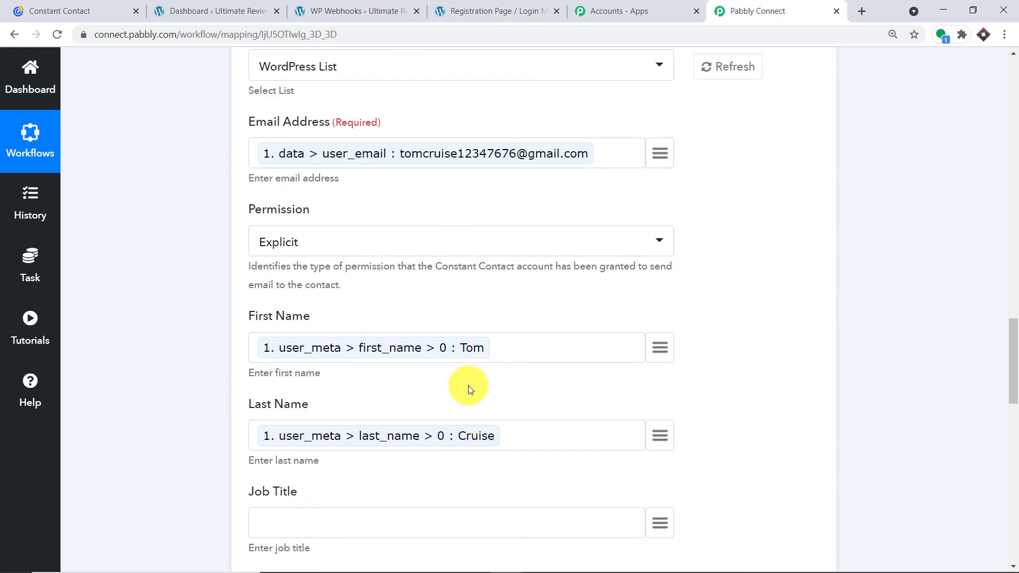
# Save the Create Contact action and run a test request returning the contact's API response.
pyautogui.scroll(3, 455, 119)
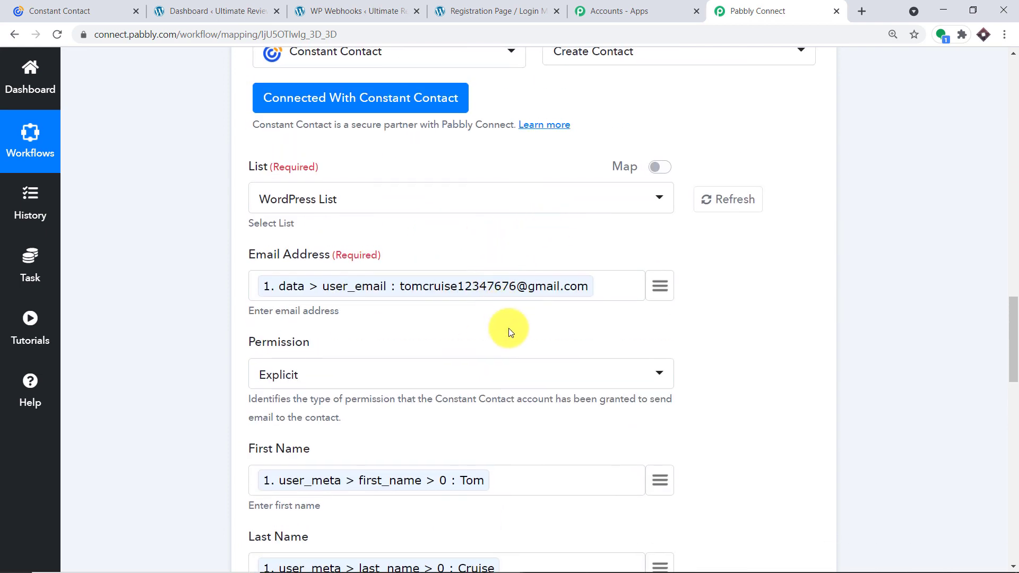
pyautogui.scroll(-17, 542, 361)
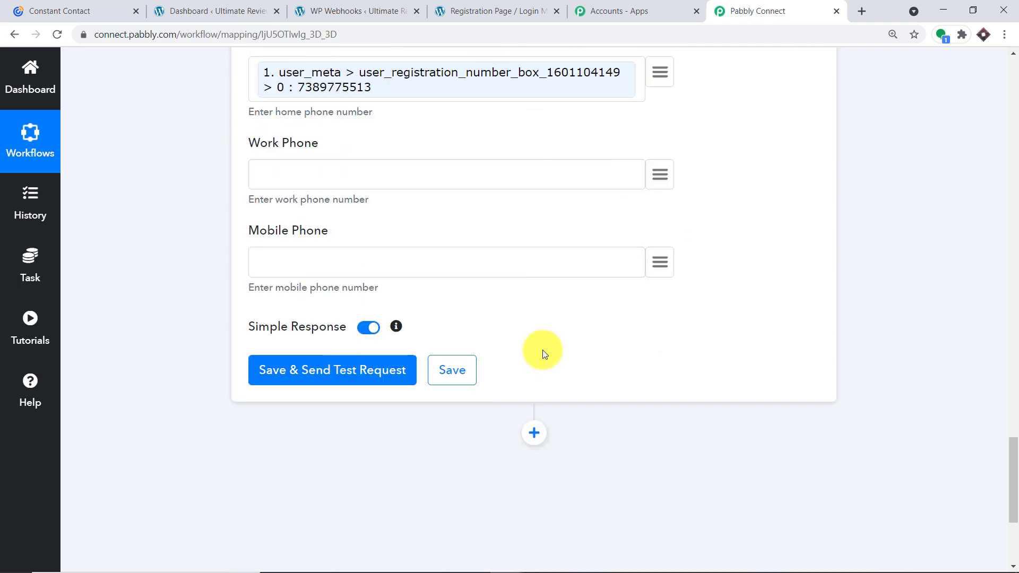
pyautogui.click(358, 242)
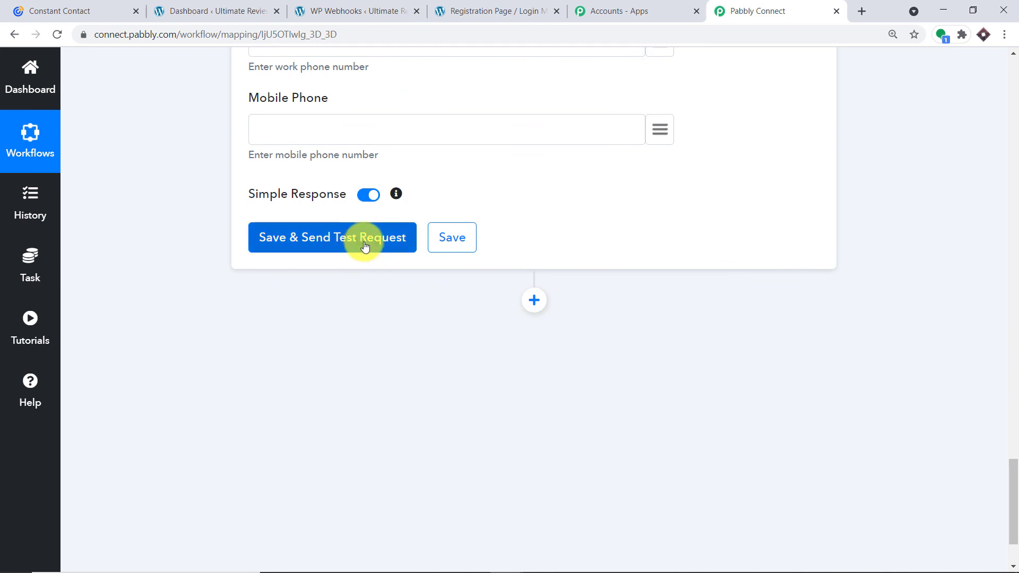
pyautogui.click(364, 243)
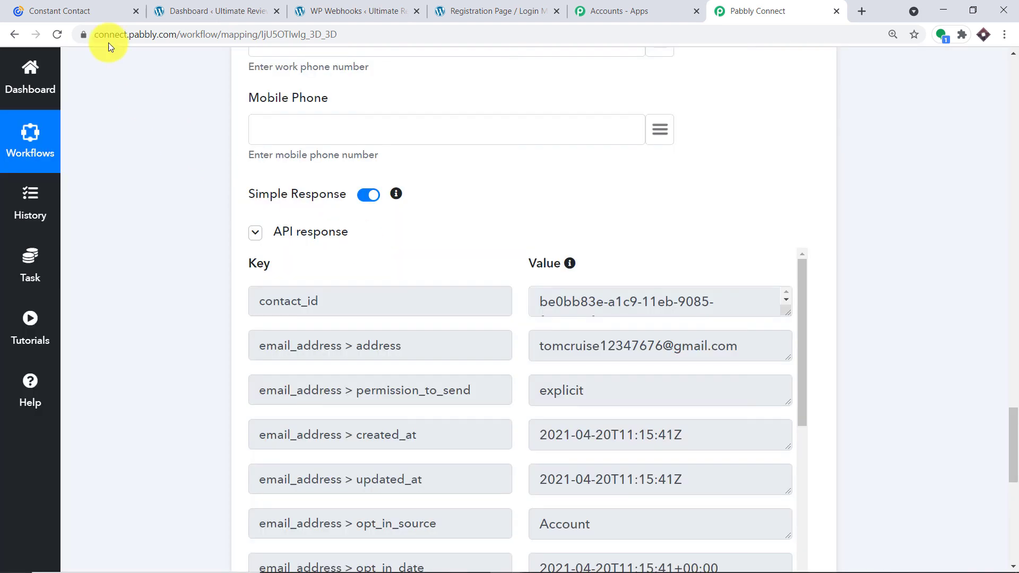
pyautogui.click(78, 6)
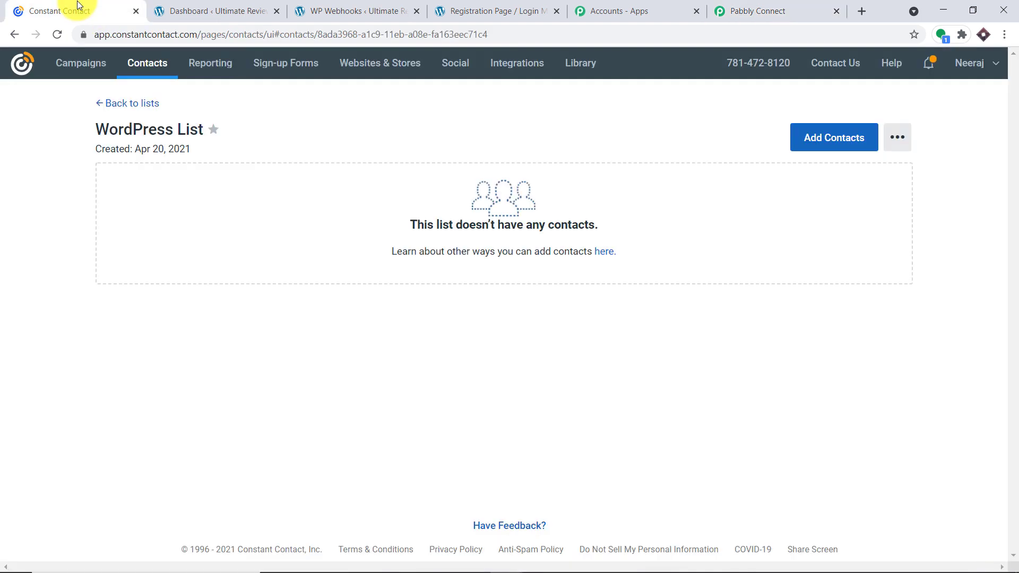
# Reload the WordPress List to confirm one subscribed DLF contact, then go back to Pabbly Connect.
pyautogui.click(57, 35)
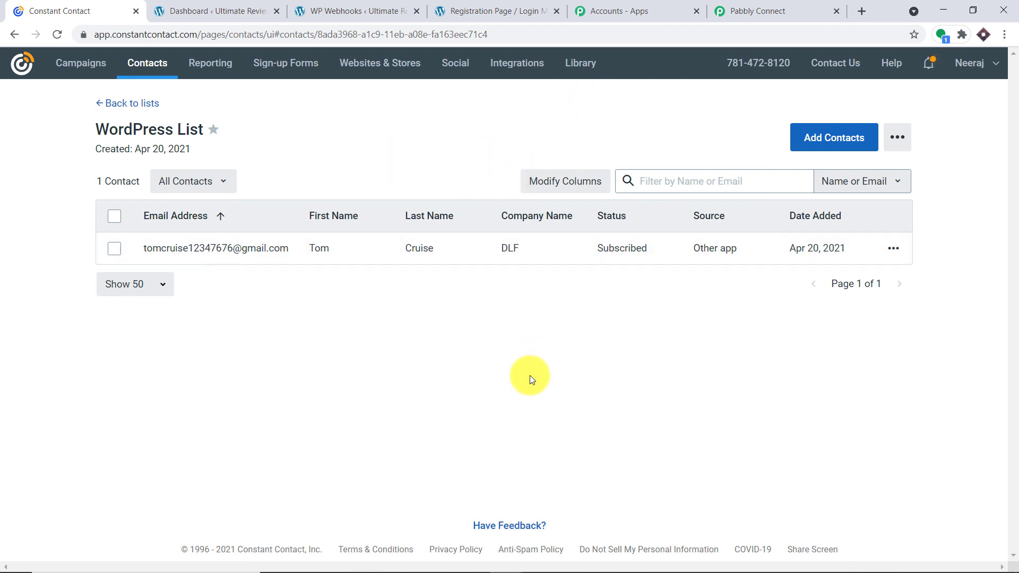
pyautogui.click(772, 8)
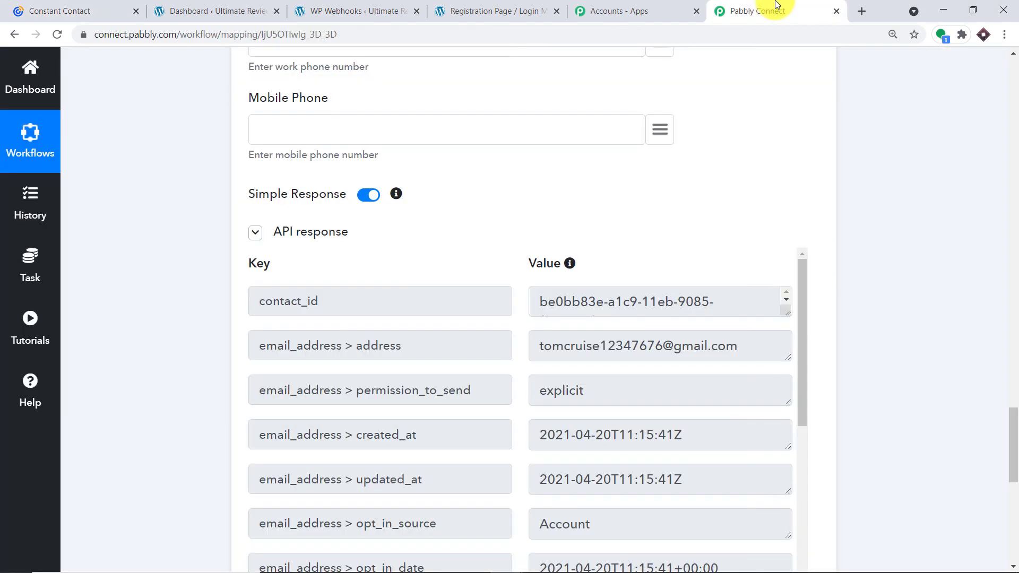
# Collapse the Constant Contact Create Contact and WordPress User Registers step cards.
pyautogui.scroll(8, 1013, 368)
pyautogui.moveTo(1014, 367); pyautogui.dragTo(1011, 261)
pyautogui.click(409, 241)
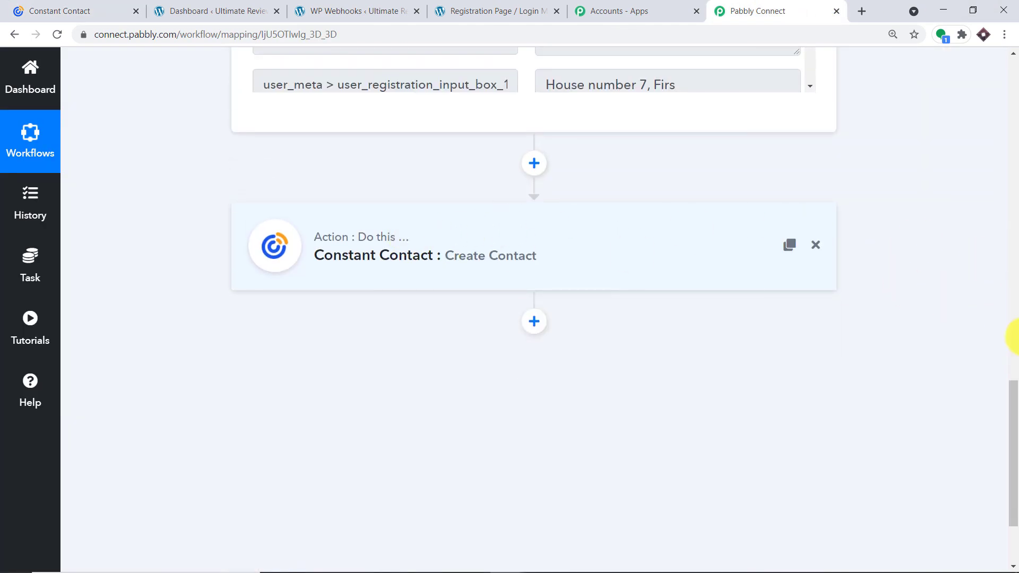
pyautogui.moveTo(1008, 337); pyautogui.dragTo(1010, 179)
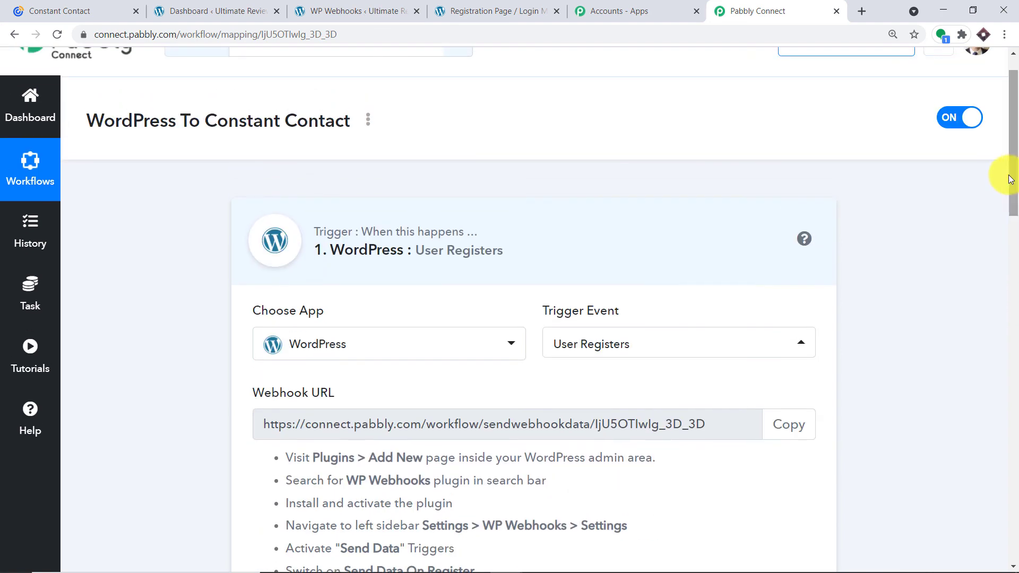
pyautogui.click(467, 229)
pyautogui.scroll(-1, 382, 243)
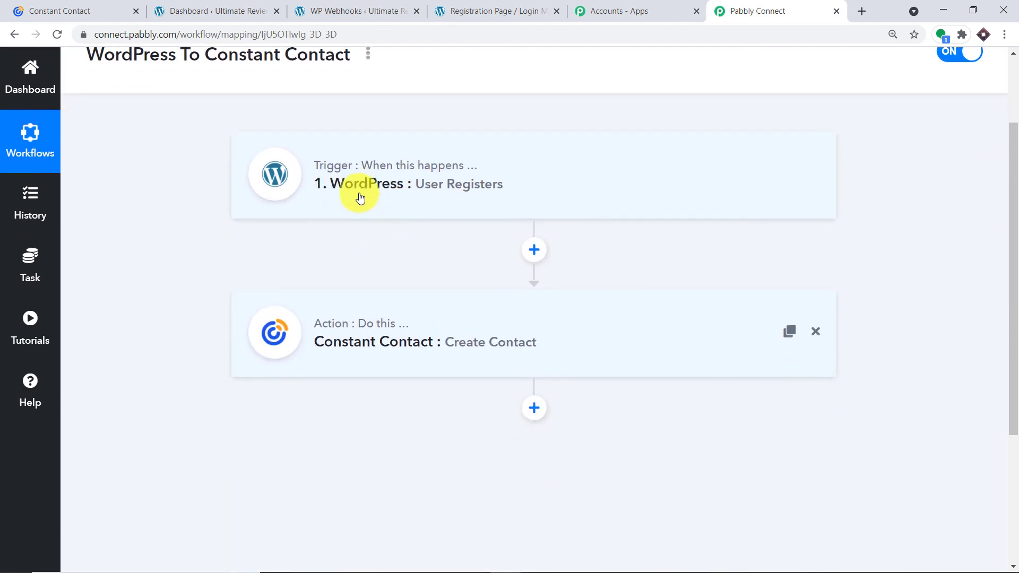